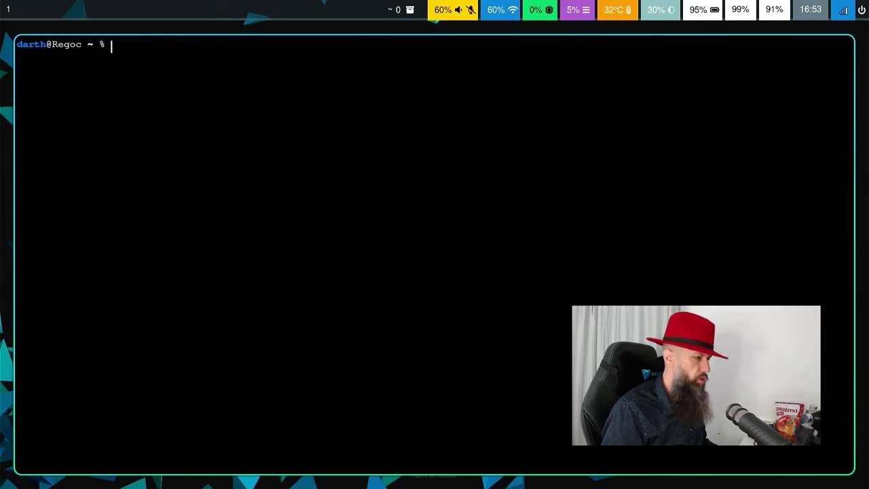
# Install all members of the cosmic package group with sudo pacman -S cosmic, authenticating with the account password and accepting the installation.
pyautogui.write('sudo pacman ')
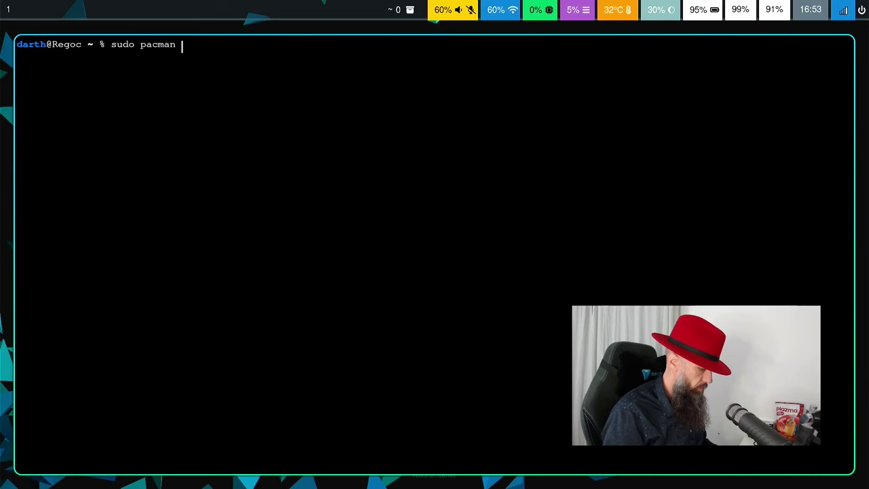
pyautogui.write('-S cosmic')
pyautogui.press('Return')
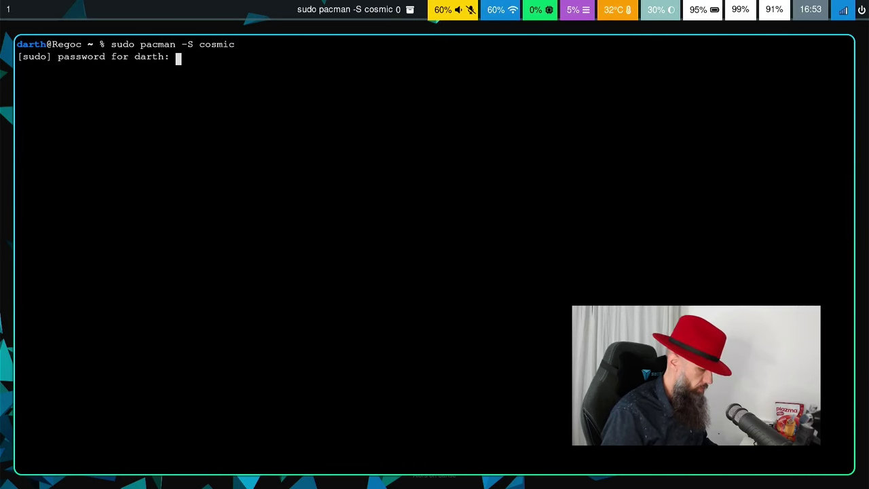
pyautogui.press('Return')
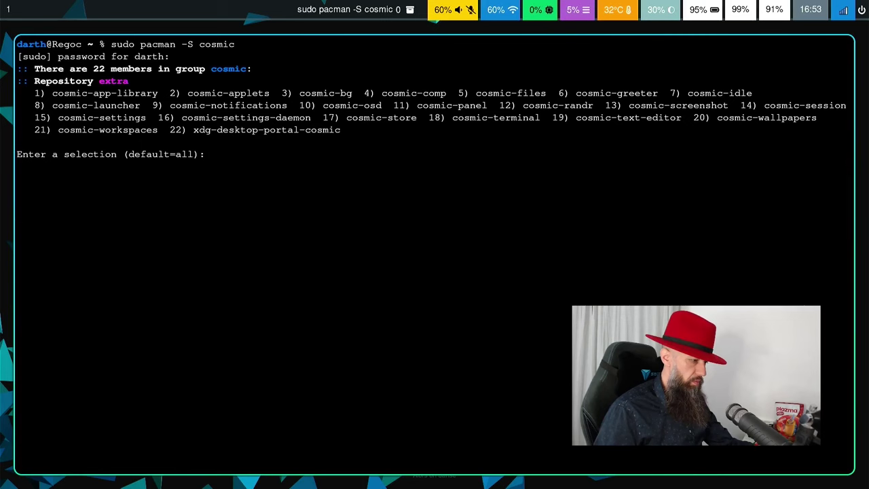
pyautogui.press('Return')
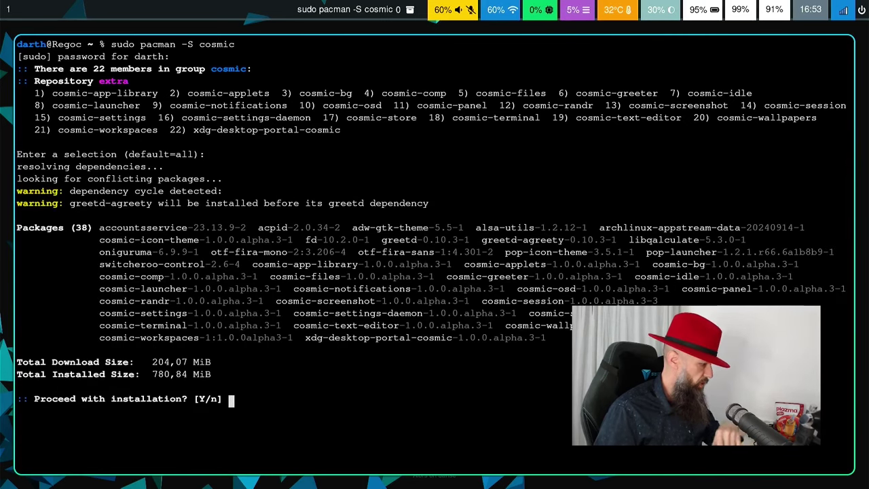
pyautogui.press('Return')
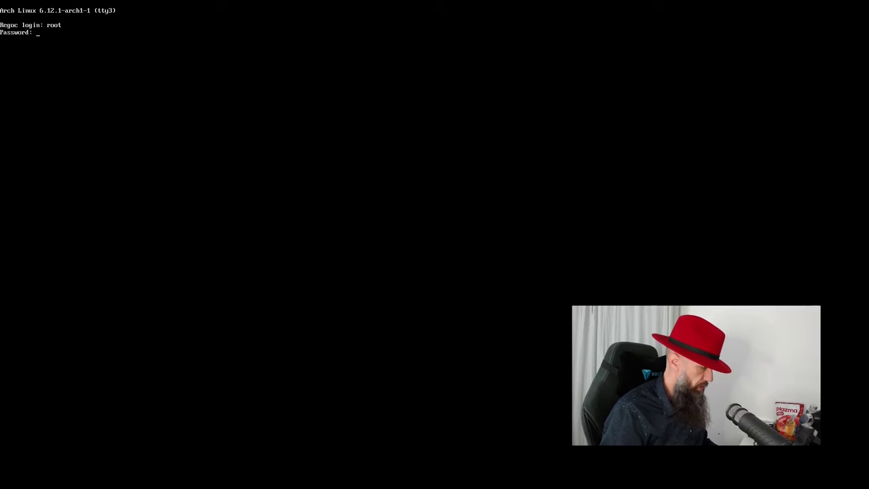
# Complete the root login on the text console with the root password and stop sddm.service with systemctl.
pyautogui.press('Return')
pyautogui.write('systemctl stop sddm.servic')
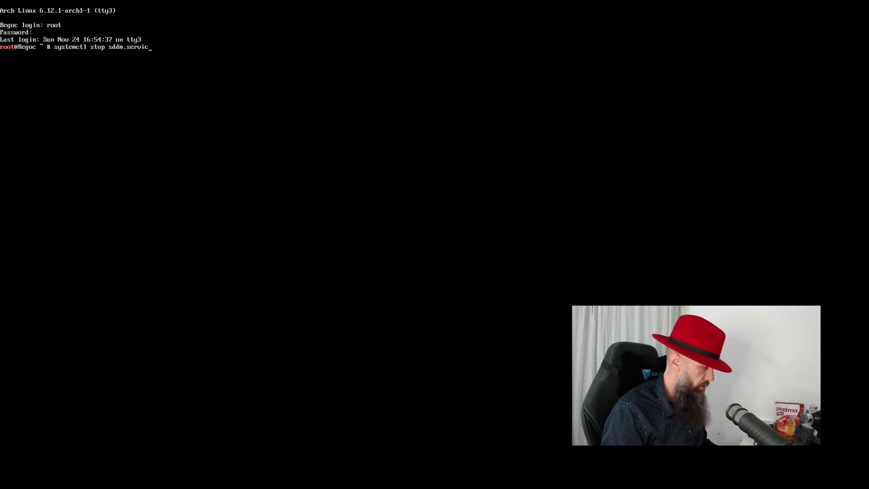
pyautogui.write('e')
pyautogui.press('Return')
# Start the cosmic-greeter service with systemctl.
pyautogui.press('Return')
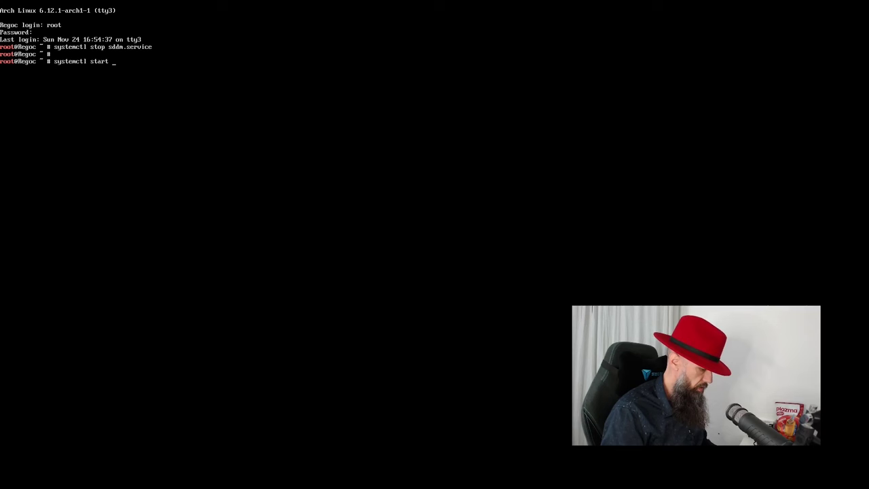
pyautogui.write('mic-greeter')
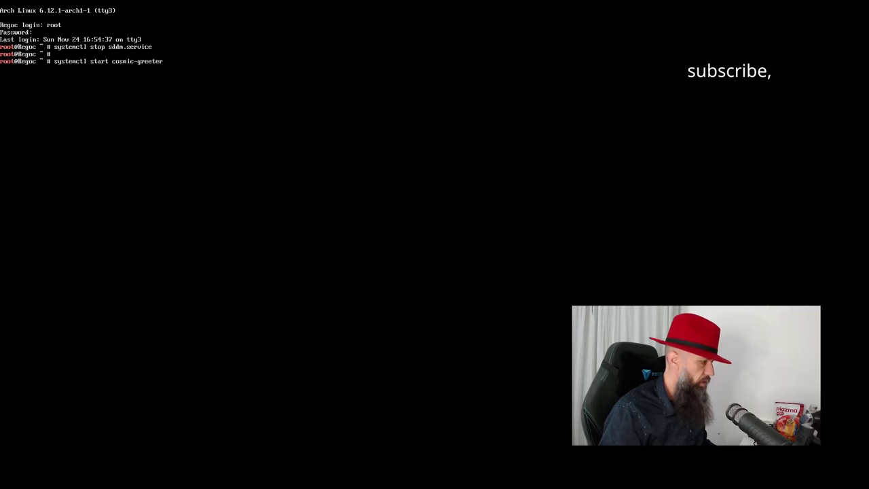
pyautogui.press('Return')
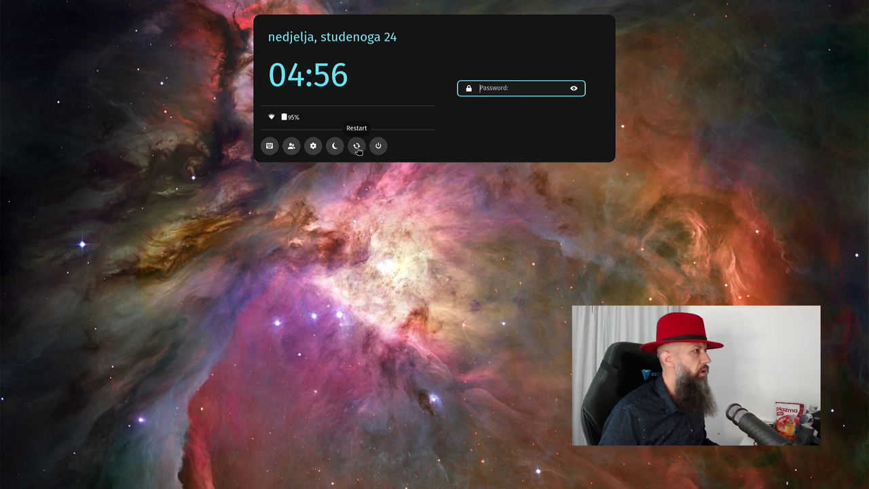
# Examine the session, keyboard layout and user choices on the greeter's login screen.
pyautogui.click(313, 146)
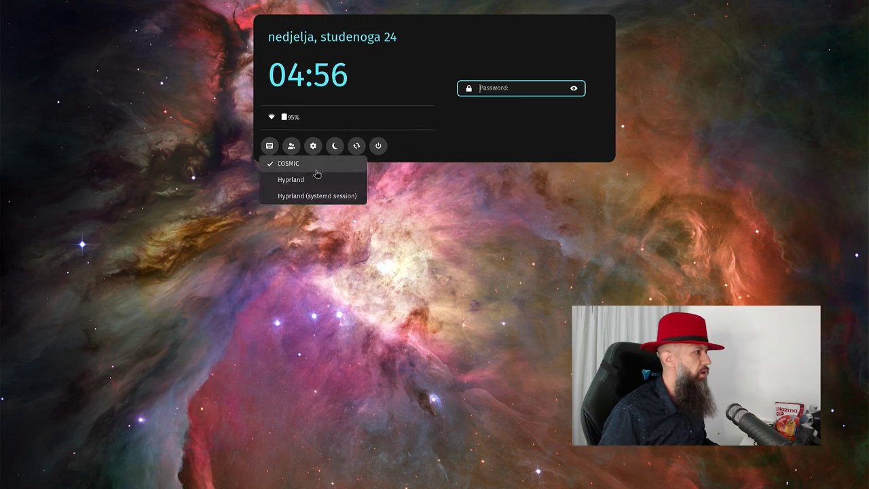
pyautogui.click(468, 142)
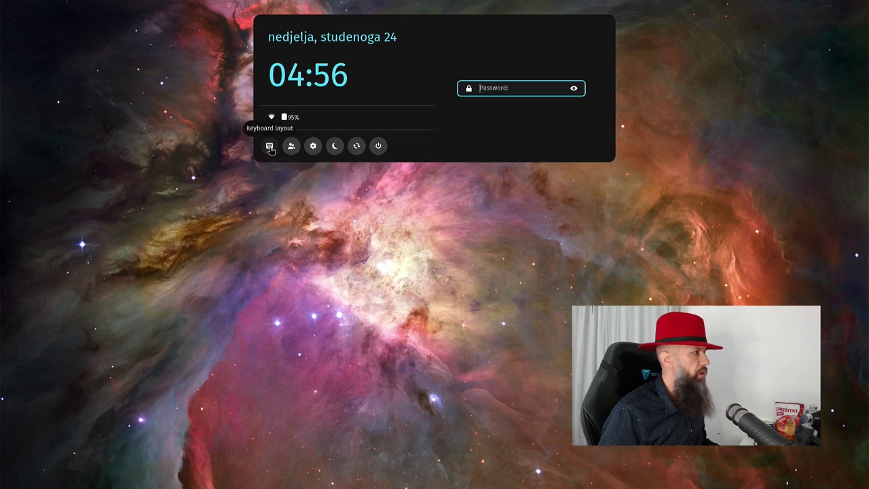
pyautogui.click(270, 147)
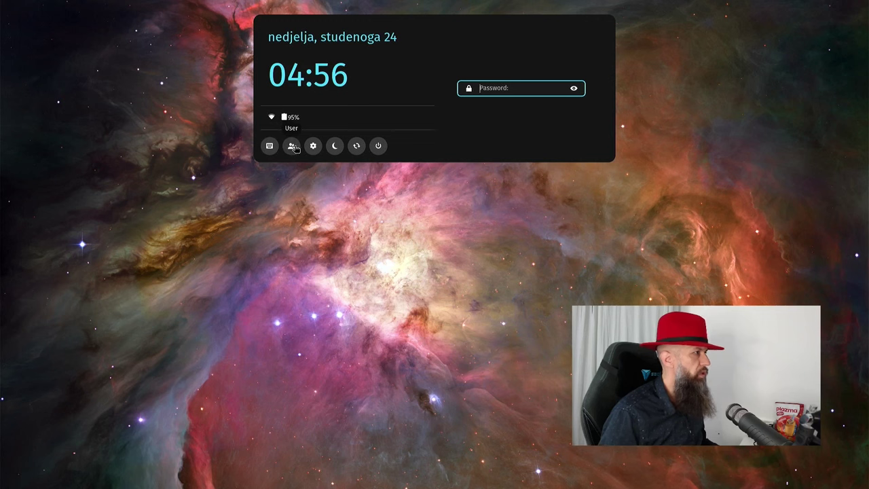
pyautogui.click(292, 146)
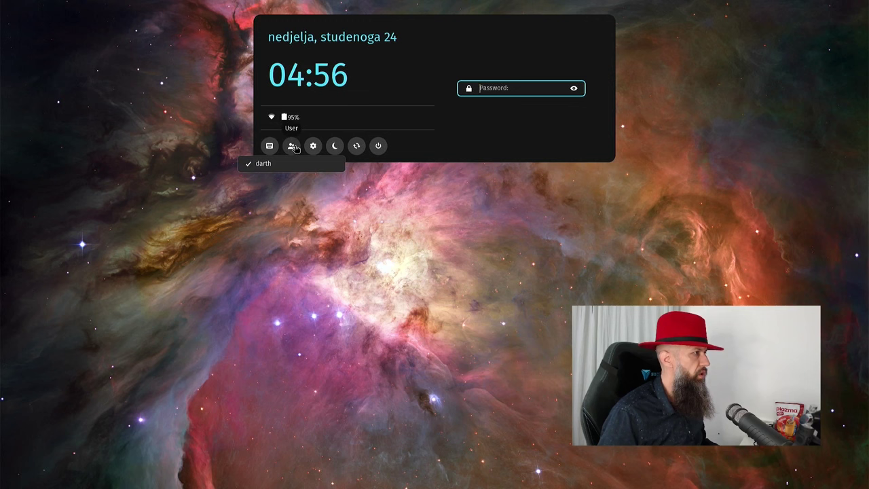
pyautogui.click(294, 146)
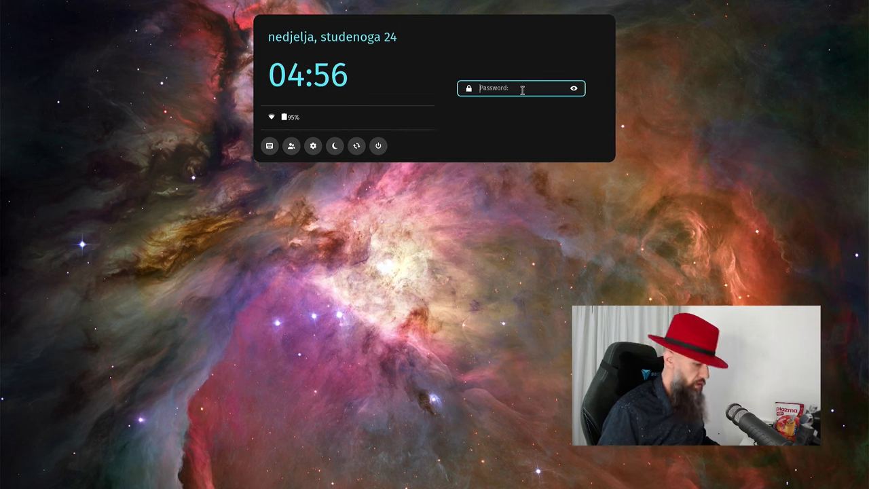
# Log in to the COSMIC session with the account password.
pyautogui.write('••••••')
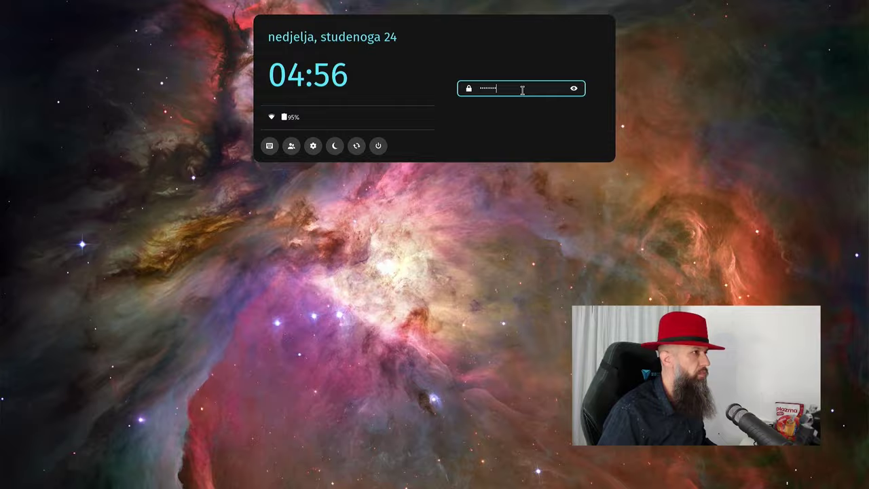
pyautogui.press('Return')
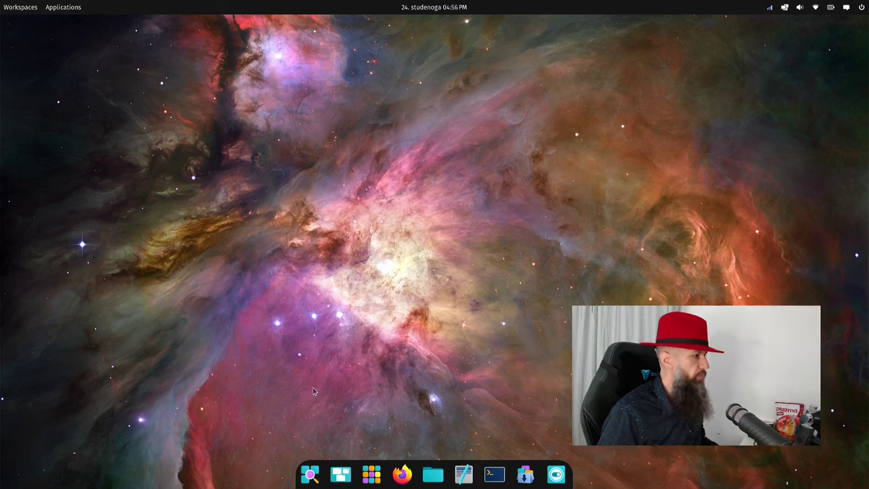
# Preview the app launcher, the workspaces overview and the application library, closing each one again.
pyautogui.click(311, 475)
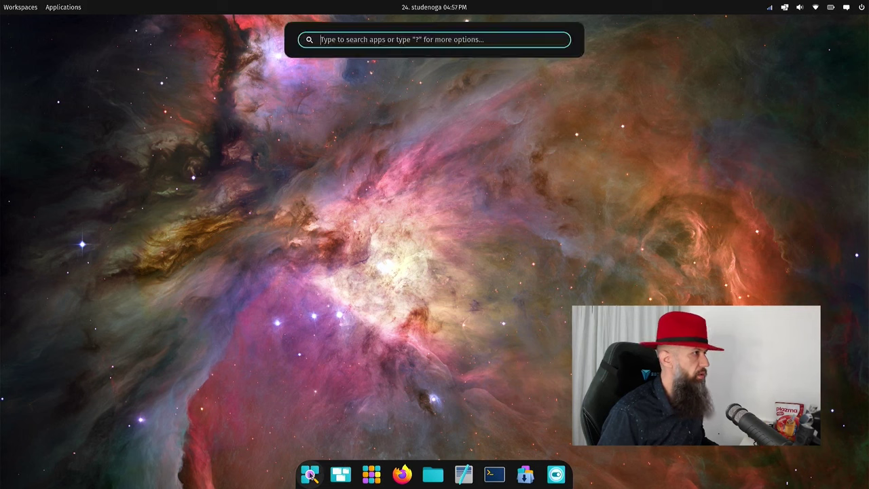
pyautogui.click(310, 475)
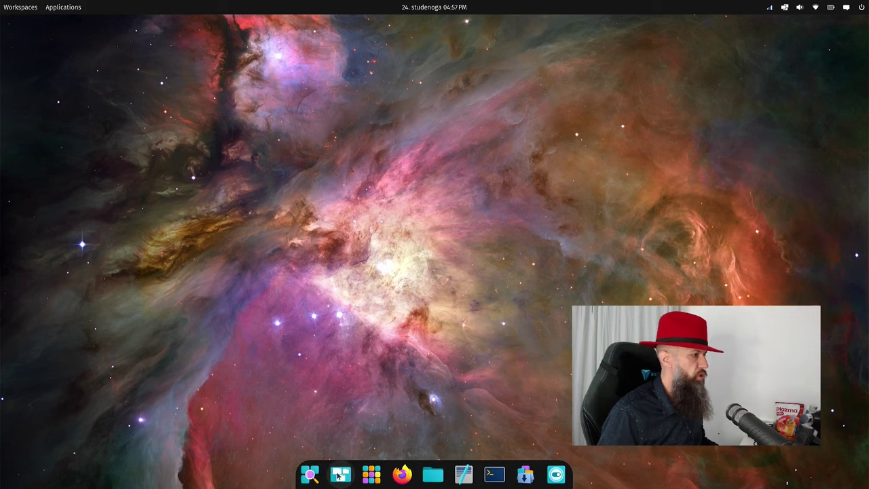
pyautogui.click(340, 475)
pyautogui.click(340, 476)
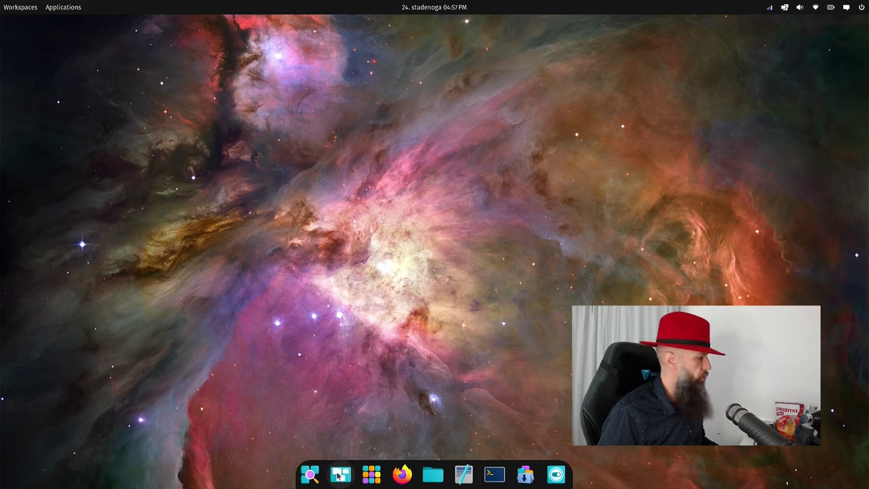
pyautogui.click(376, 478)
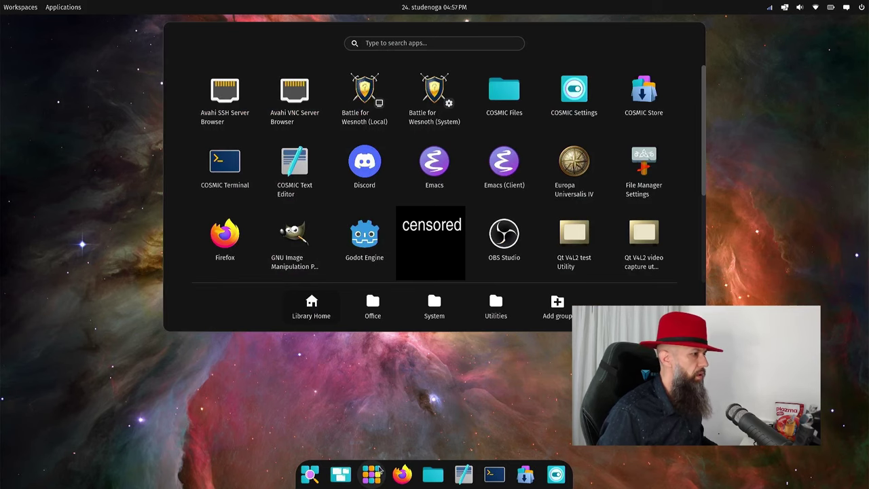
pyautogui.click(379, 473)
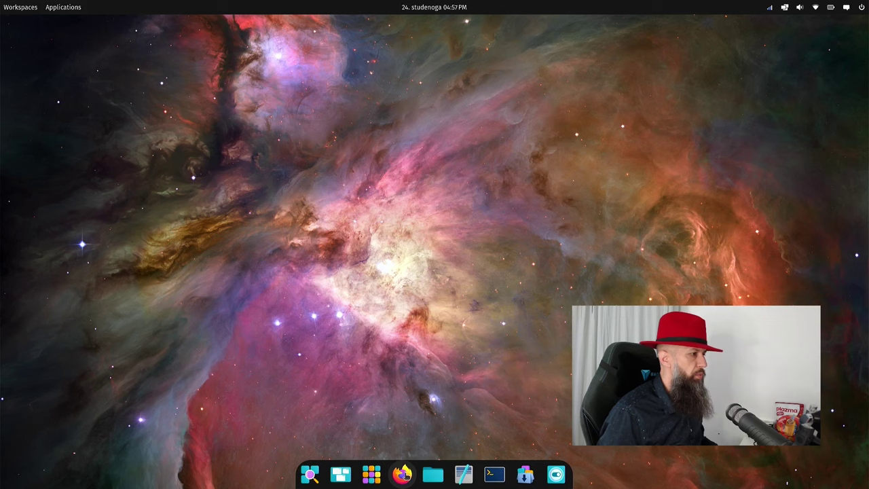
# Launch Firefox and minimize its window, and open COSMIC Files with its window moved toward the desktop's lower left.
pyautogui.click(402, 474)
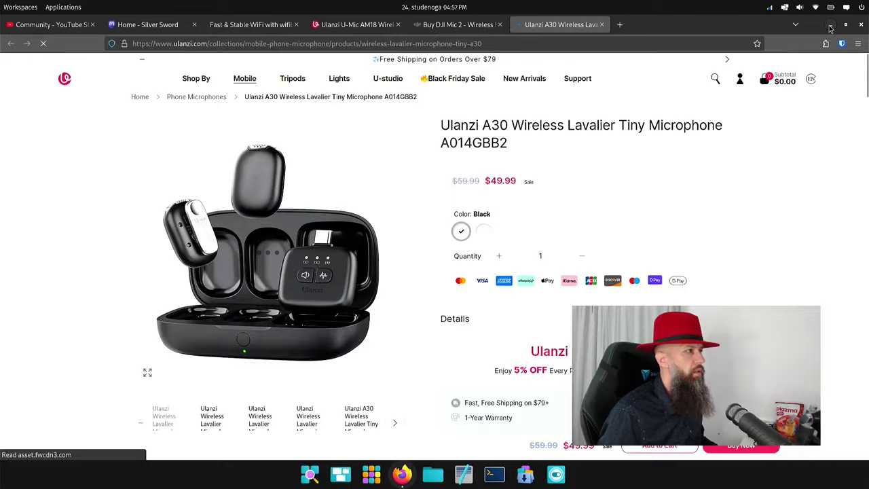
pyautogui.click(830, 25)
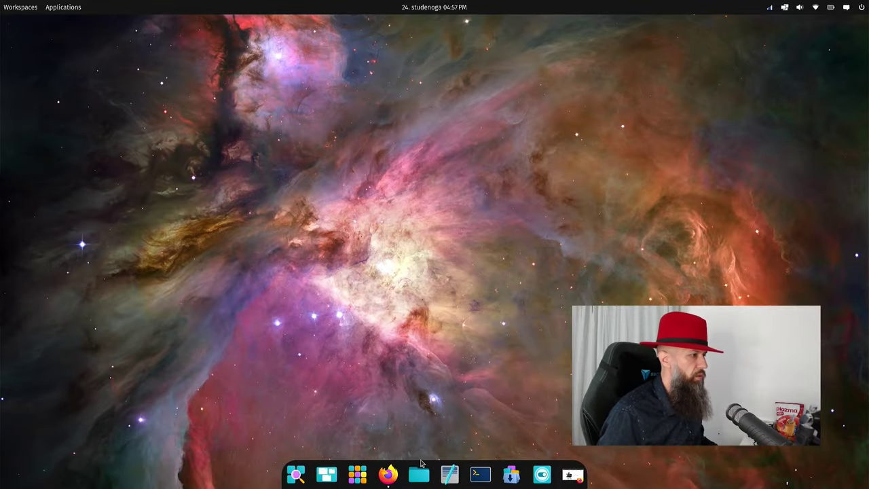
pyautogui.click(420, 475)
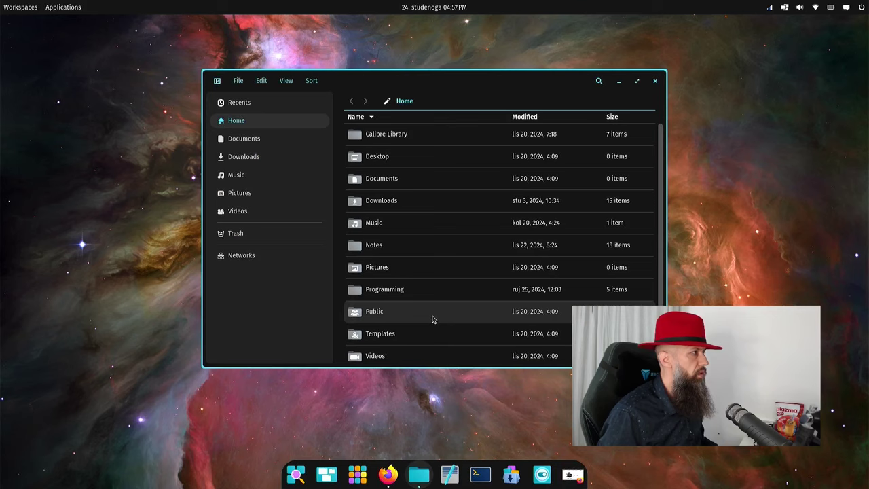
pyautogui.moveTo(510, 78); pyautogui.dragTo(365, 102)
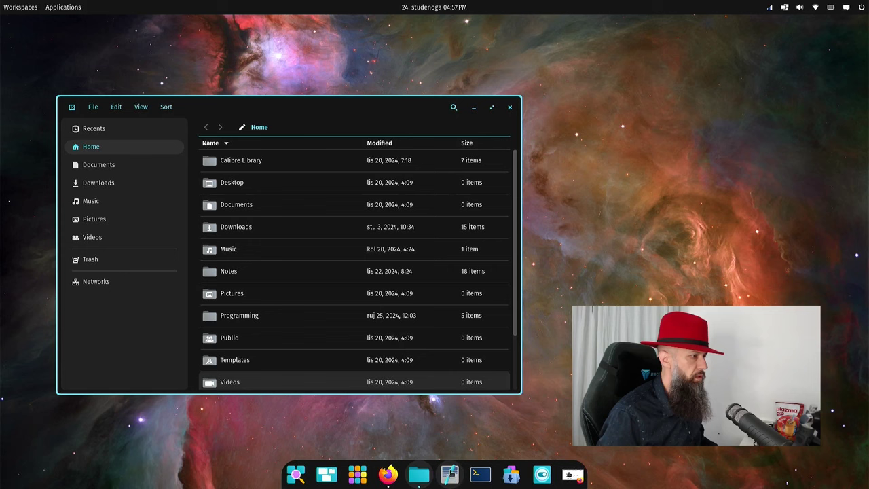
# Open COSMIC Text Editor to view its empty document and close it again.
pyautogui.click(450, 473)
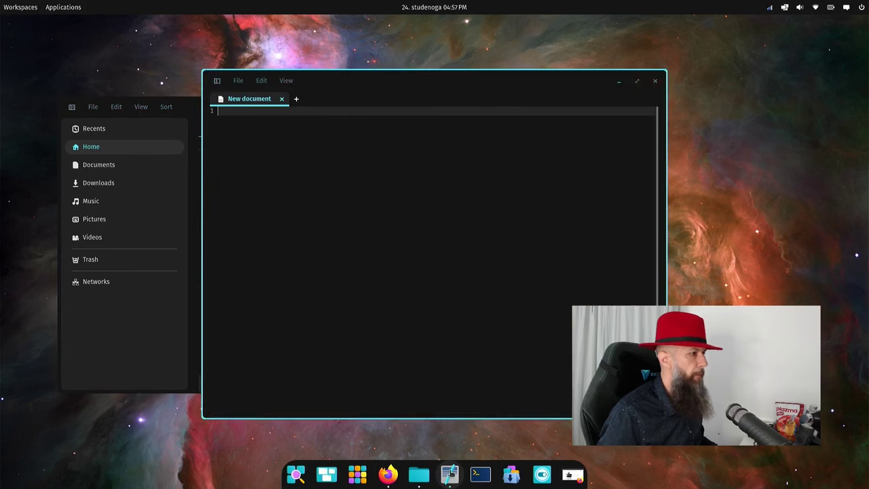
pyautogui.click(656, 81)
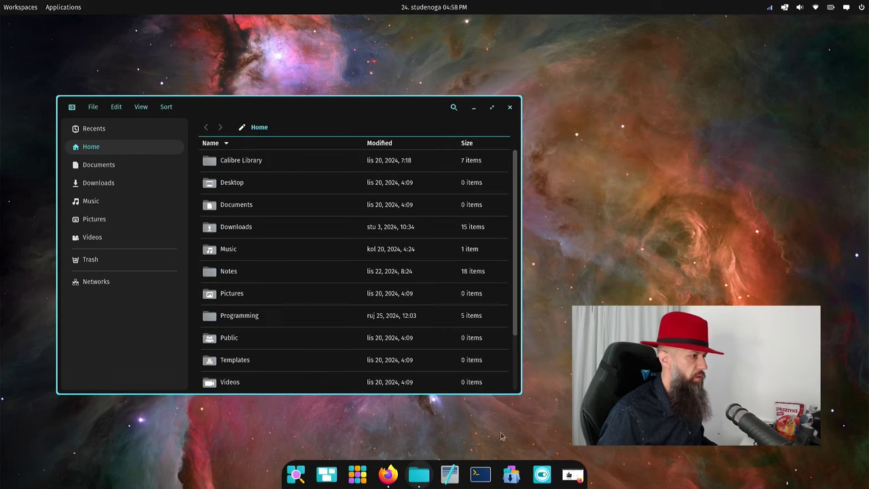
# Open COSMIC Terminal, shift its window up and to the right, and try to run fastfetch.
pyautogui.click(480, 474)
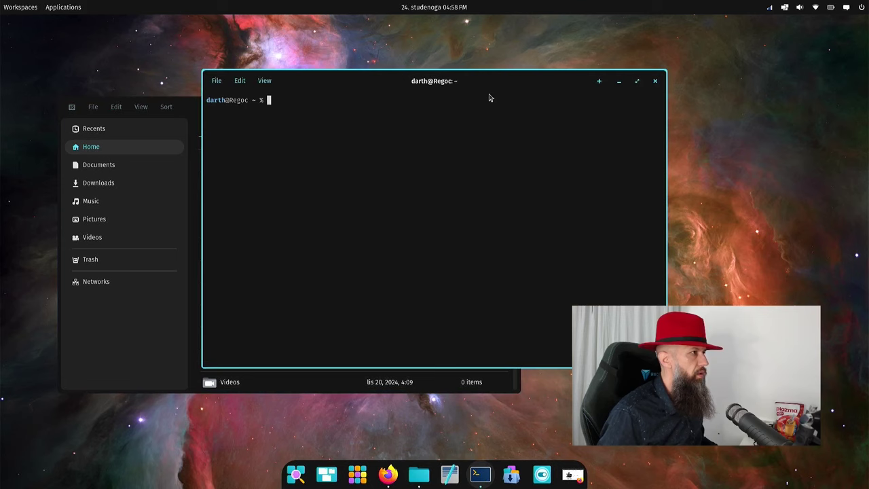
pyautogui.moveTo(474, 87); pyautogui.dragTo(533, 73)
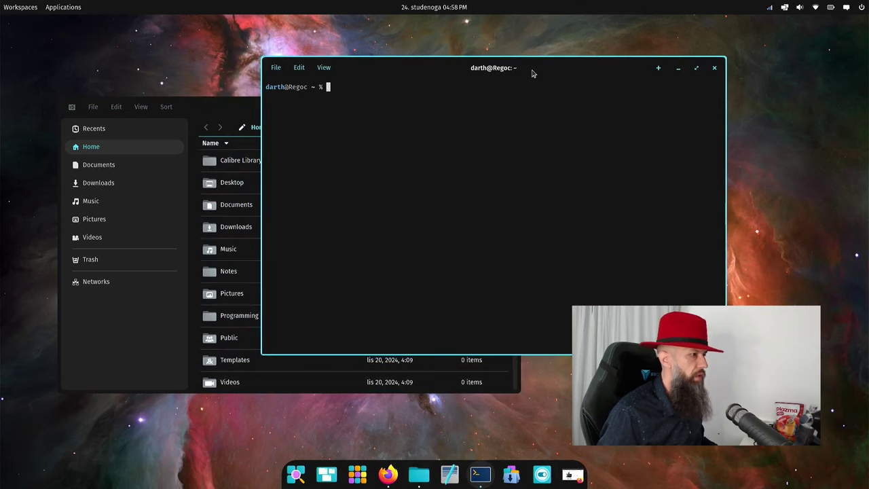
pyautogui.write('fastfetch')
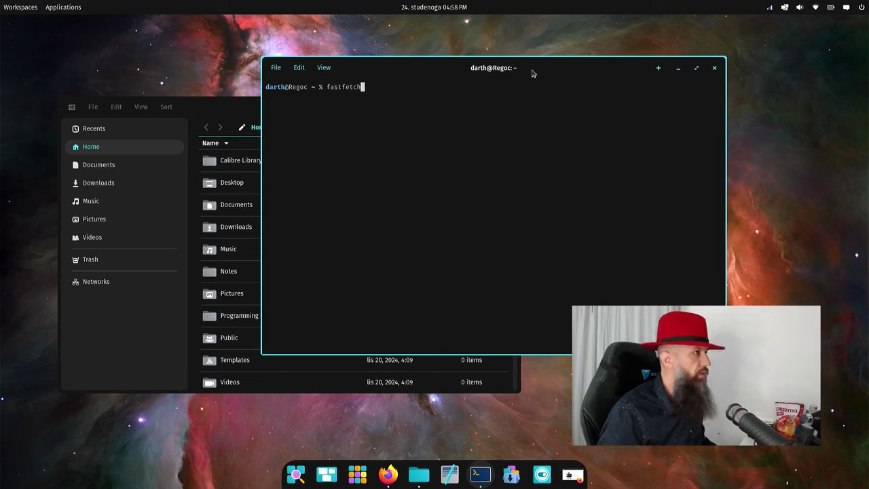
pyautogui.press('Return')
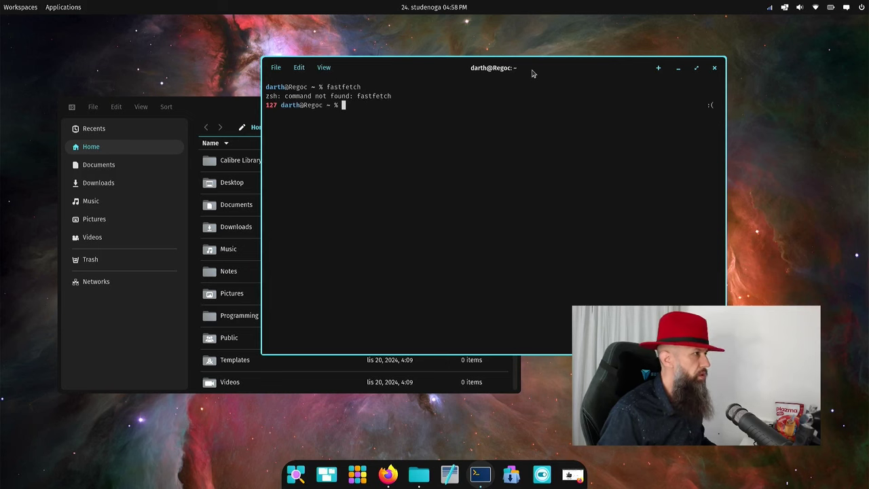
# Install the fastfetch package with sudo pacman -S fastfetch, authenticating with the account password and accepting the installation.
pyautogui.write('sudo pacman -S fastfetch')
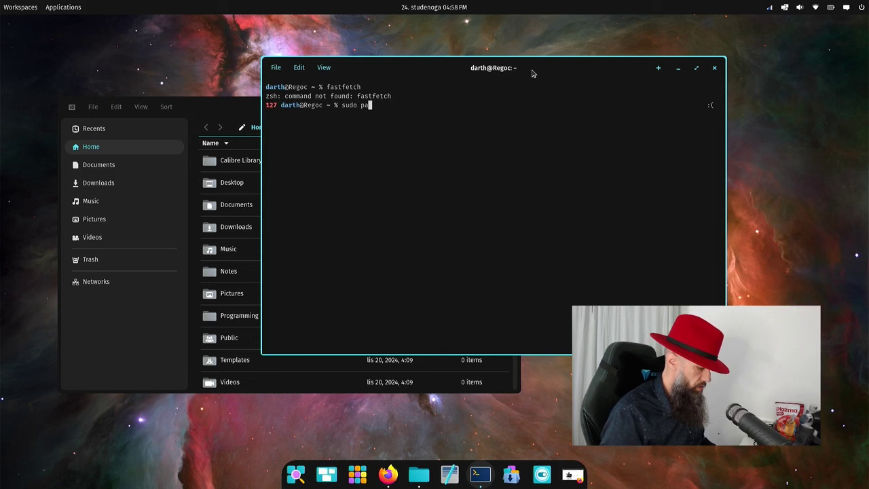
pyautogui.press('Return')
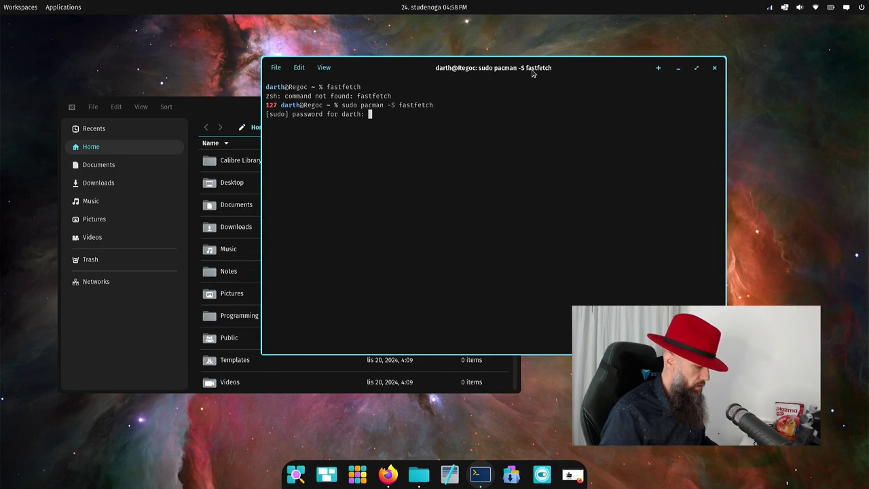
pyautogui.press('Return')
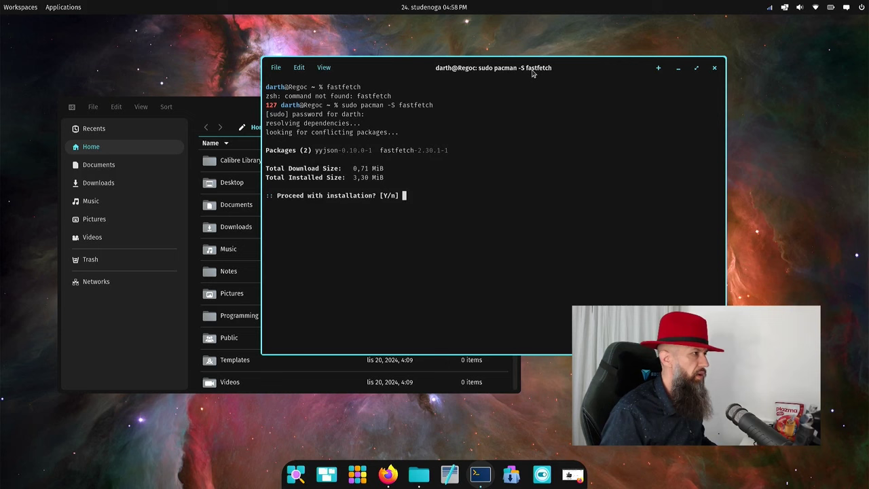
pyautogui.press('Return')
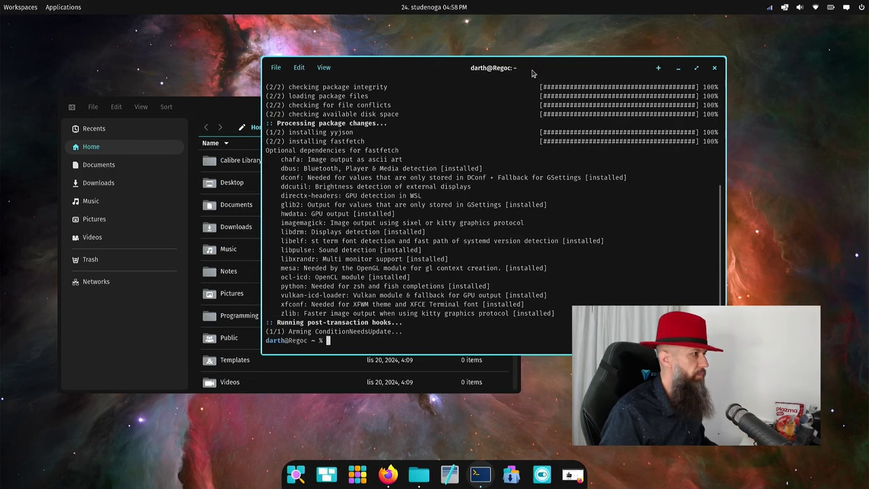
# Run fastfetch in the terminal and move its window toward the desktop's upper left.
pyautogui.press('Return')
pyautogui.press('Return')
pyautogui.write('fastfetch')
pyautogui.press('Return')
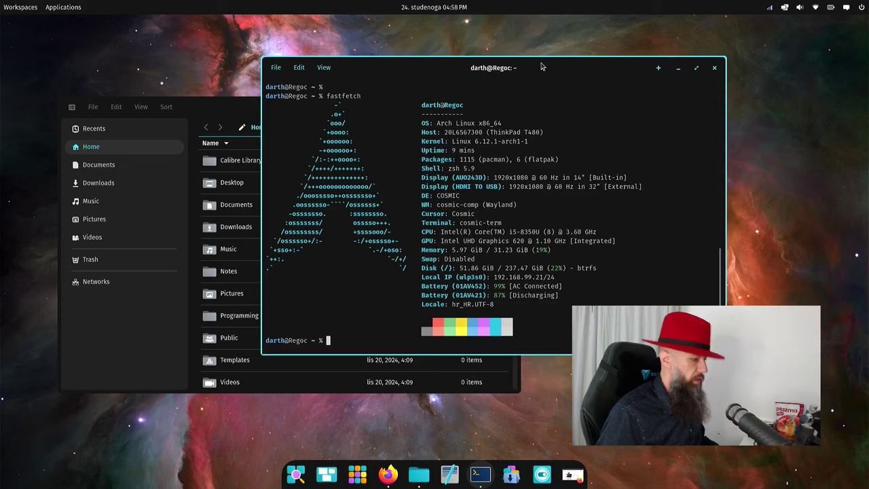
pyautogui.moveTo(541, 64); pyautogui.dragTo(318, 53)
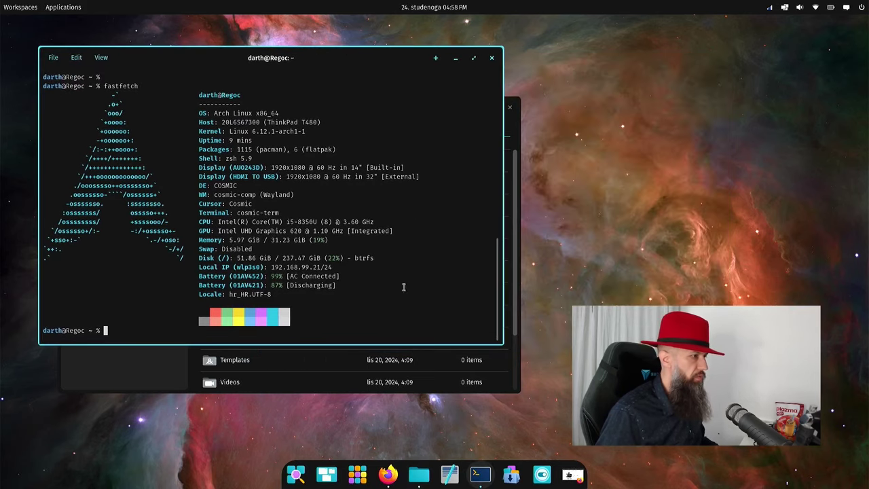
# Open COSMIC Store, try to install Krita from its application page, and look over the page.
pyautogui.click(508, 475)
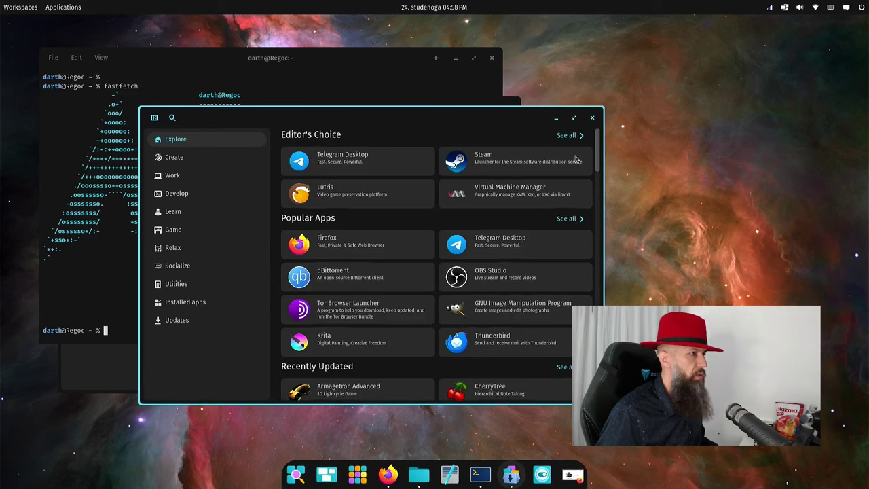
pyautogui.scroll(-3, 418, 235)
pyautogui.click(335, 245)
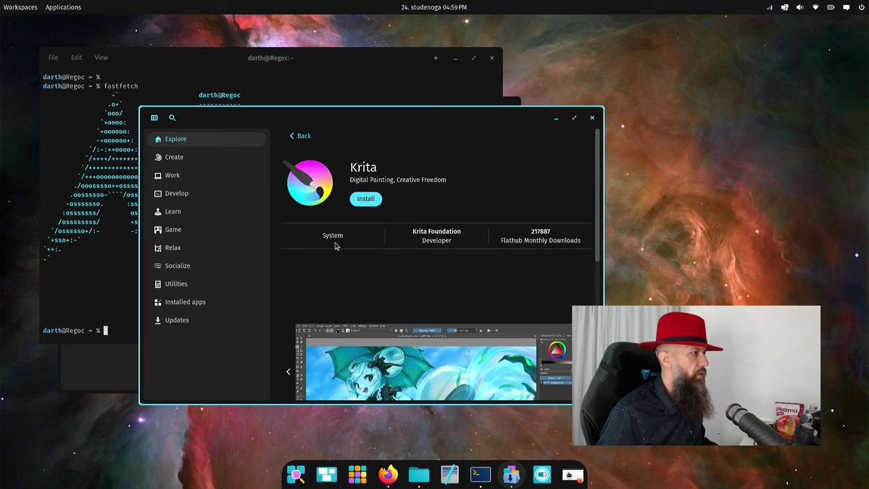
pyautogui.click(367, 202)
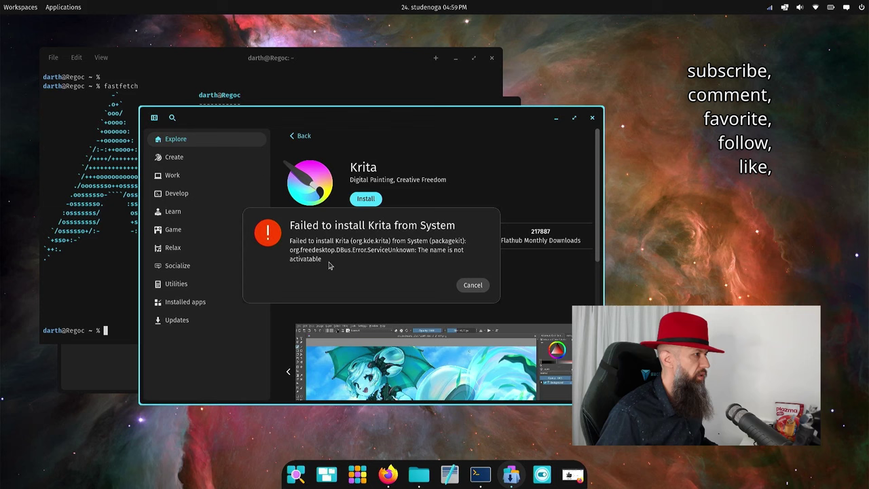
pyautogui.click(467, 286)
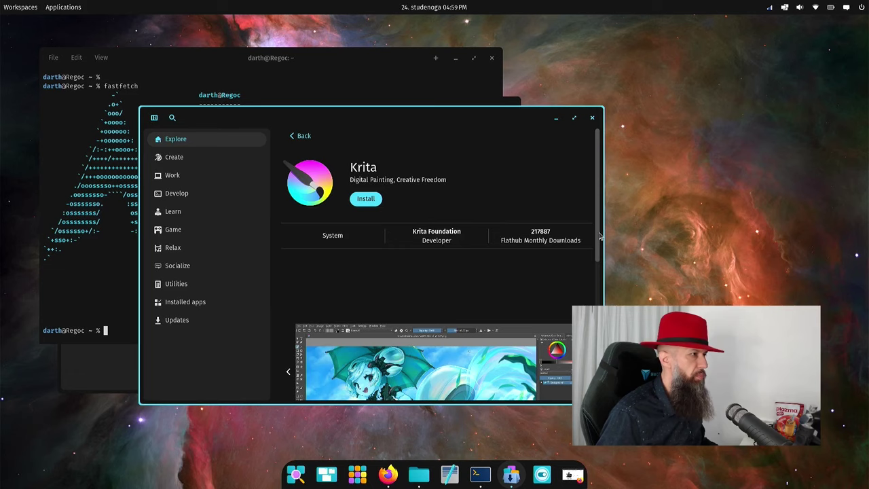
pyautogui.scroll(-5, 599, 235)
pyautogui.scroll(4, 594, 256)
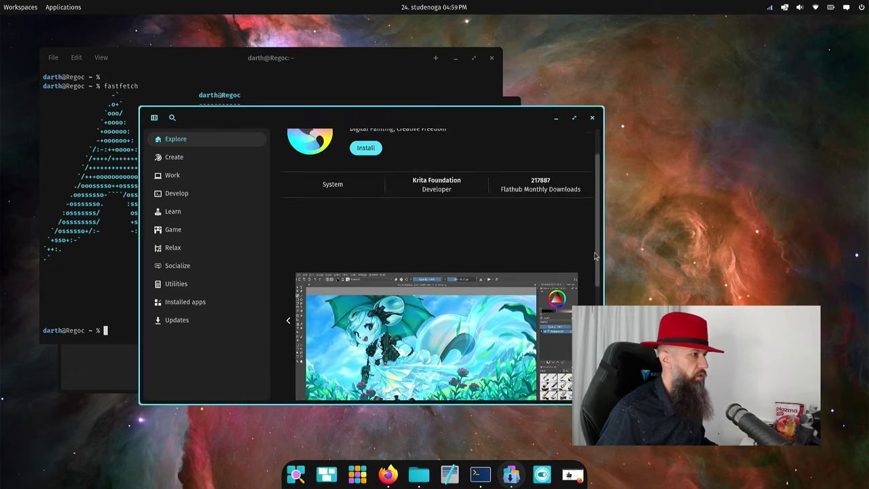
pyautogui.scroll(2, 597, 218)
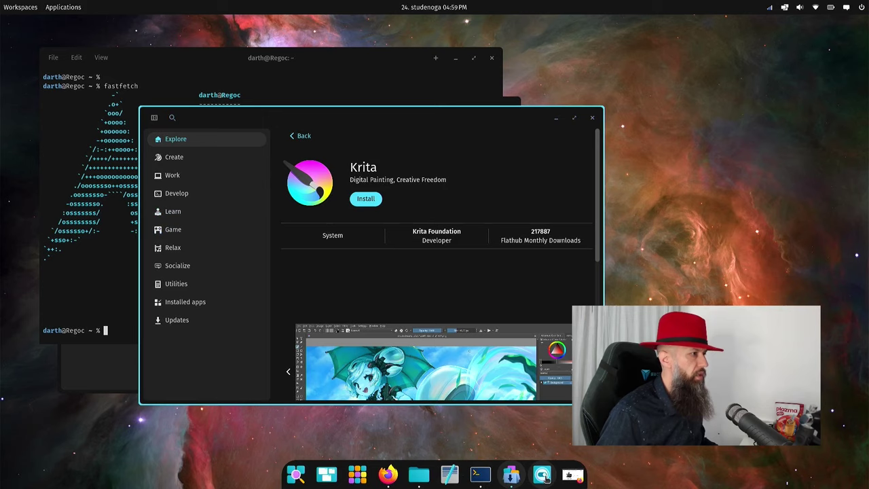
# Open COSMIC Settings, move its window toward the desktop's upper left, and show the Displays page.
pyautogui.click(543, 475)
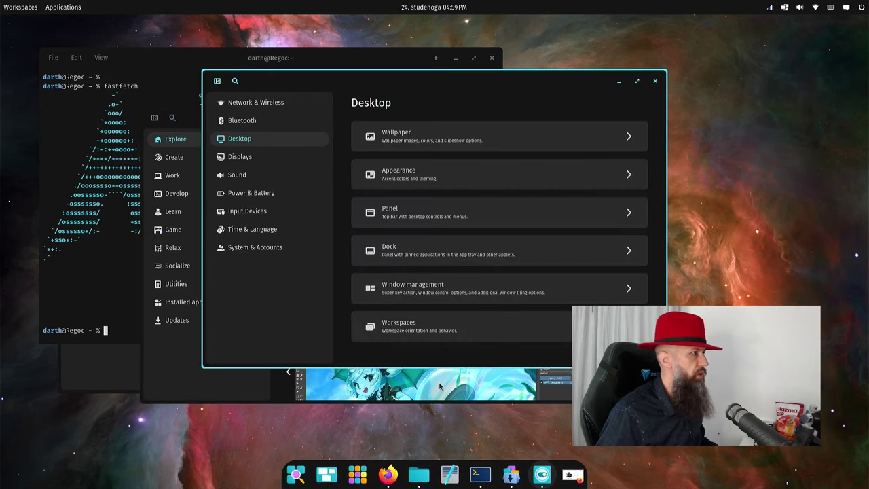
pyautogui.moveTo(453, 82); pyautogui.dragTo(369, 57)
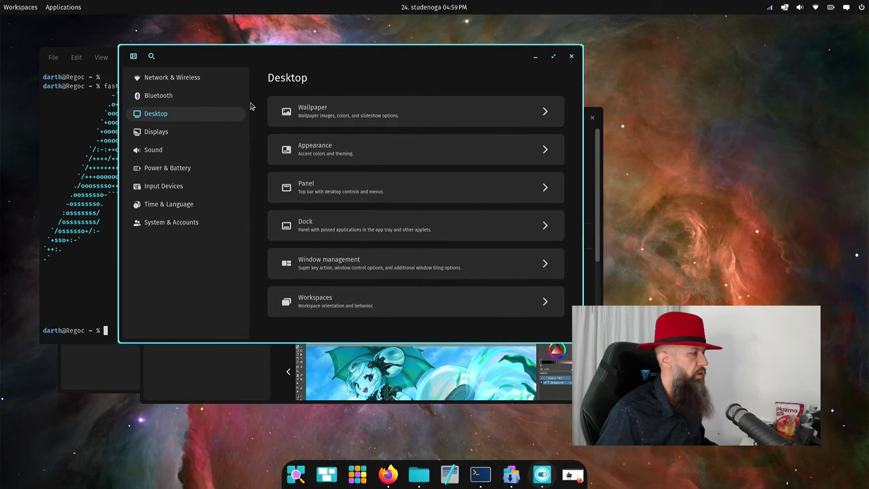
pyautogui.click(160, 132)
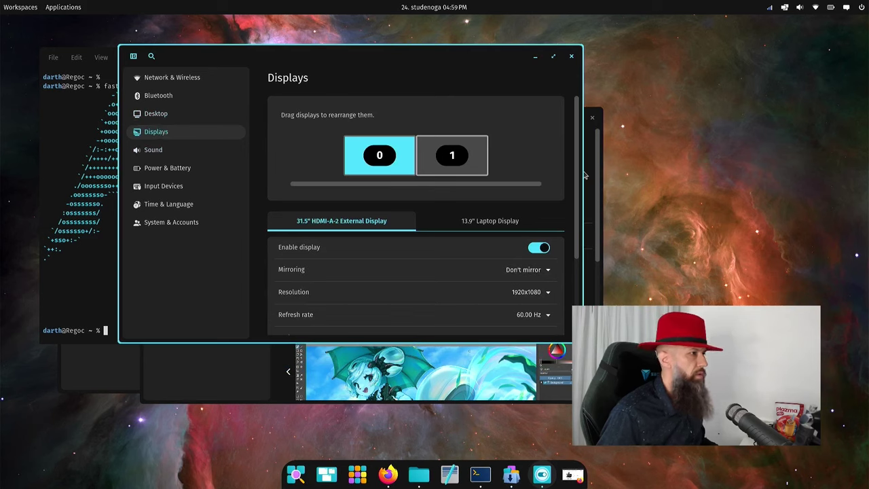
# Set the 31.5" HDMI-A-2 external display's mirroring to Project to eDP-1.
pyautogui.scroll(-1, 576, 173)
pyautogui.scroll(-1, 546, 203)
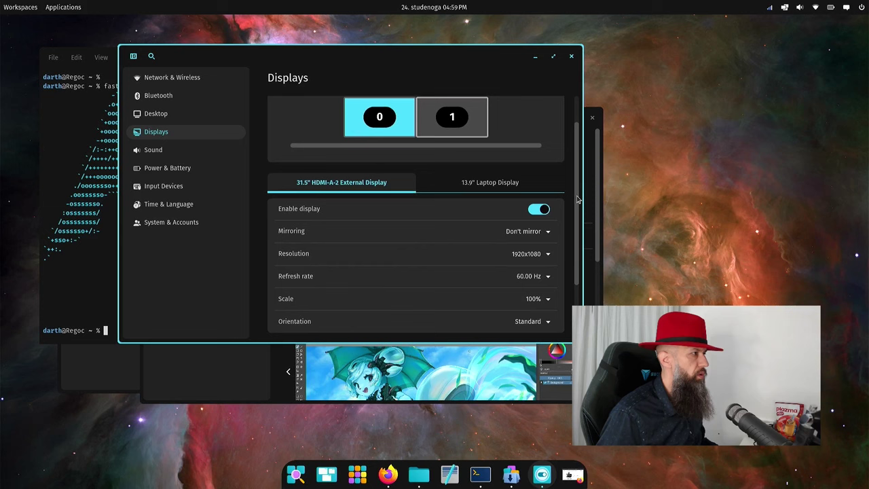
pyautogui.scroll(-1, 350, 201)
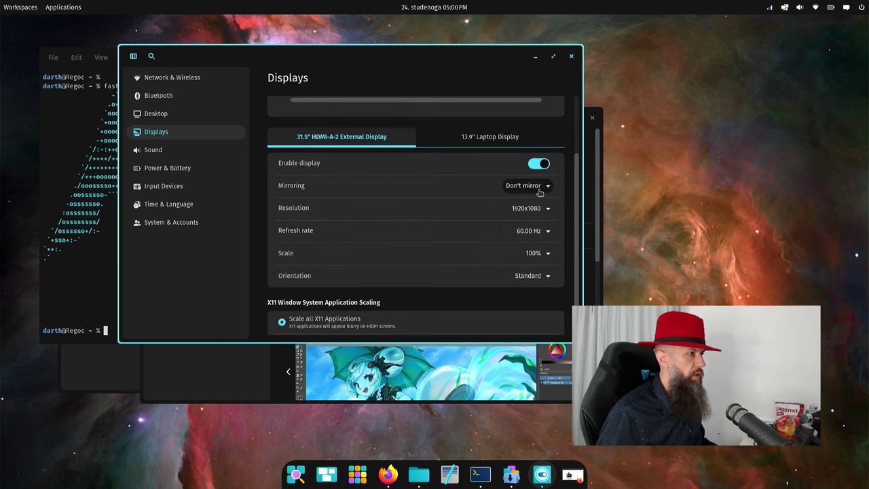
pyautogui.click(540, 190)
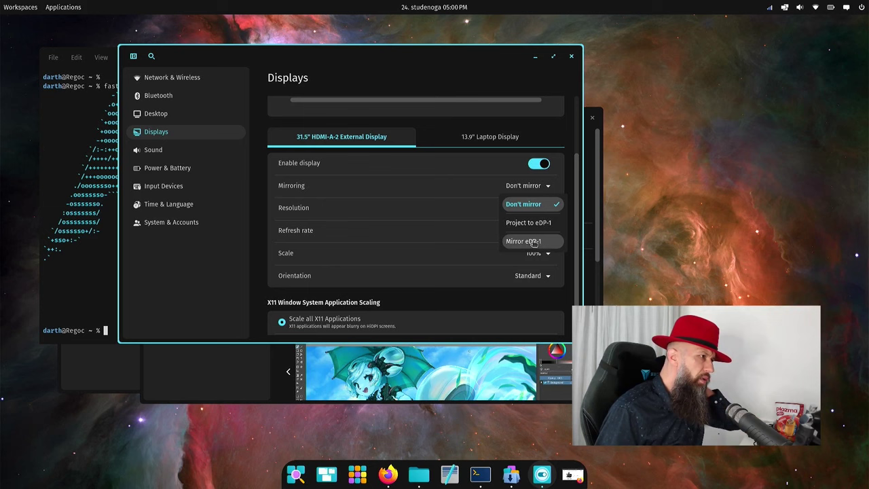
pyautogui.click(529, 223)
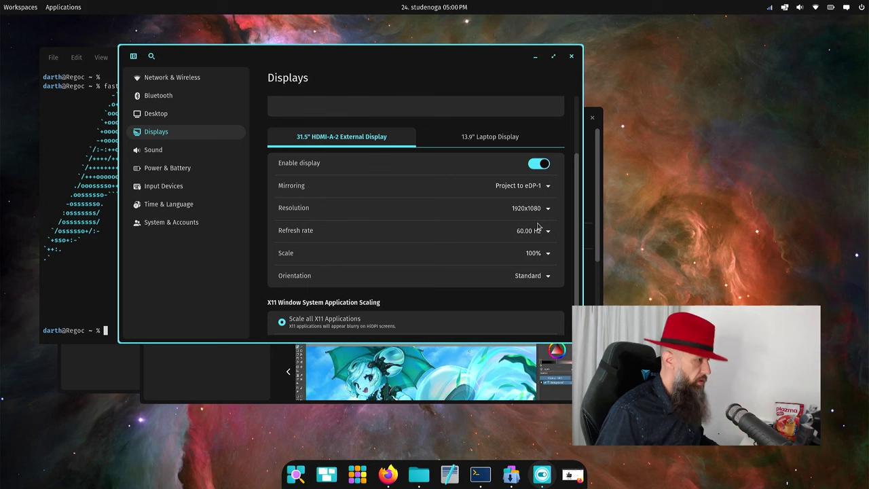
# Set the external display's scale to 150%, keep the new display settings, and move the Settings window to the desktop's upper left.
pyautogui.moveTo(572, 221); pyautogui.dragTo(579, 241)
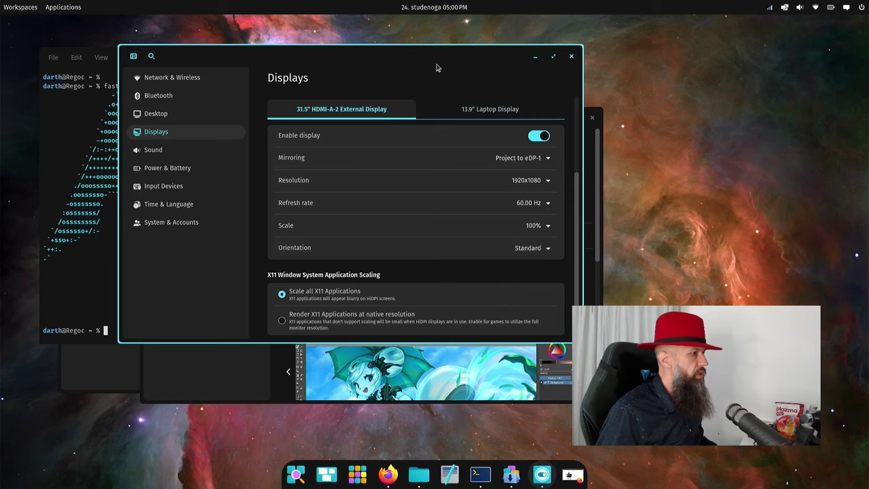
pyautogui.moveTo(436, 62); pyautogui.dragTo(388, 63)
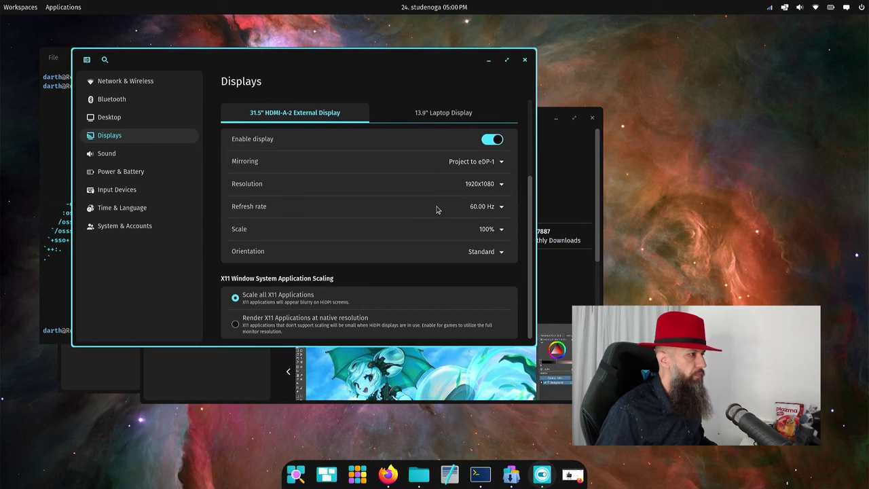
pyautogui.click(494, 230)
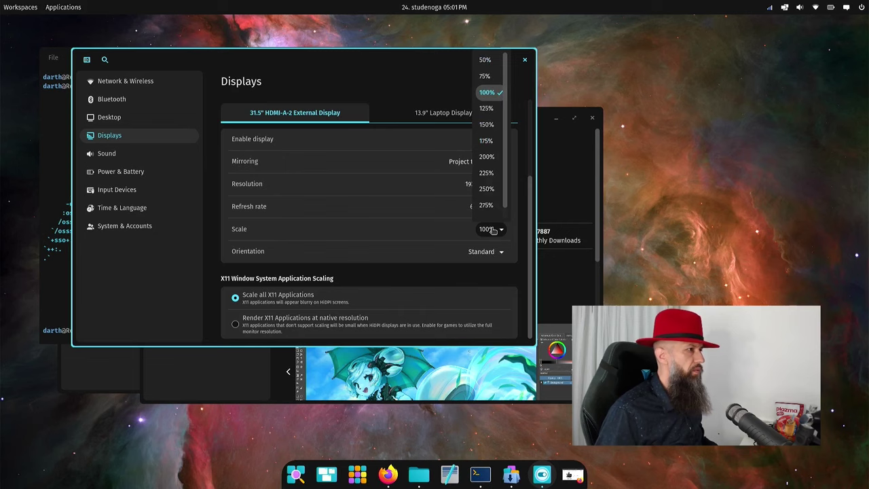
pyautogui.click(489, 124)
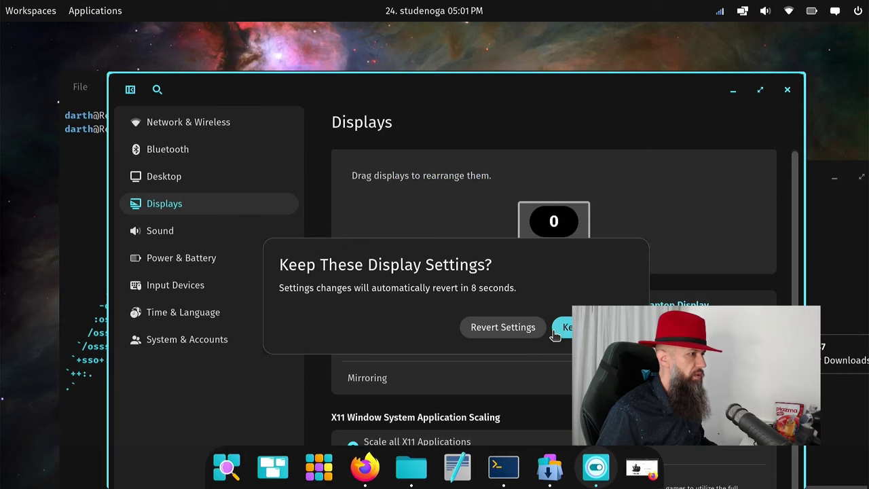
pyautogui.click(562, 328)
pyautogui.moveTo(540, 93); pyautogui.dragTo(453, 38)
# View the Wi-Fi networks, bring up and cancel the password prompt for an unknown network, and return to Network & Wireless.
pyautogui.click(55, 85)
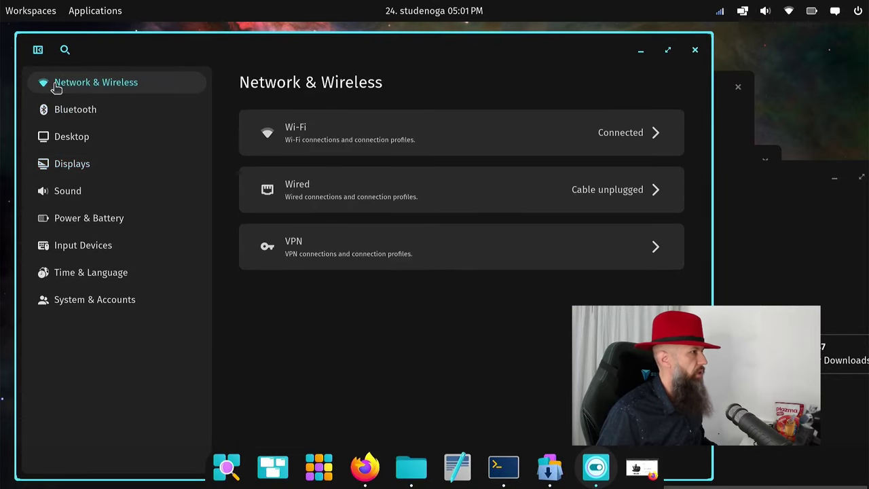
pyautogui.click(668, 134)
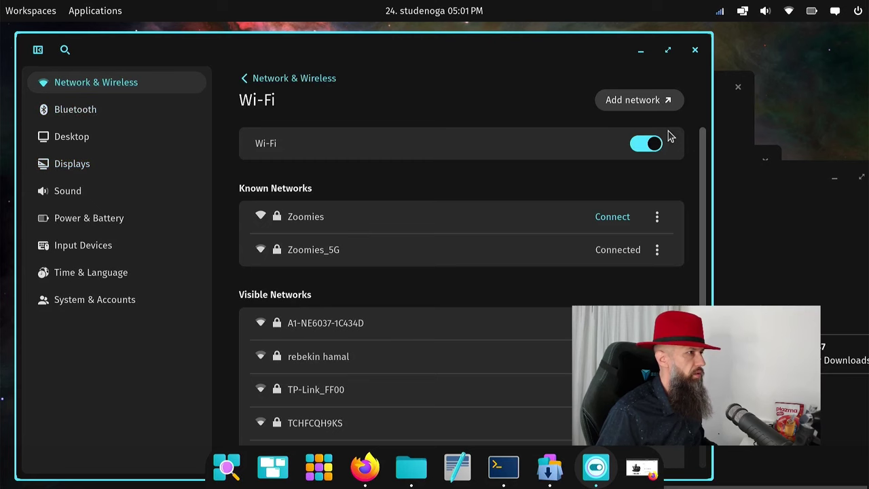
pyautogui.scroll(-2, 703, 256)
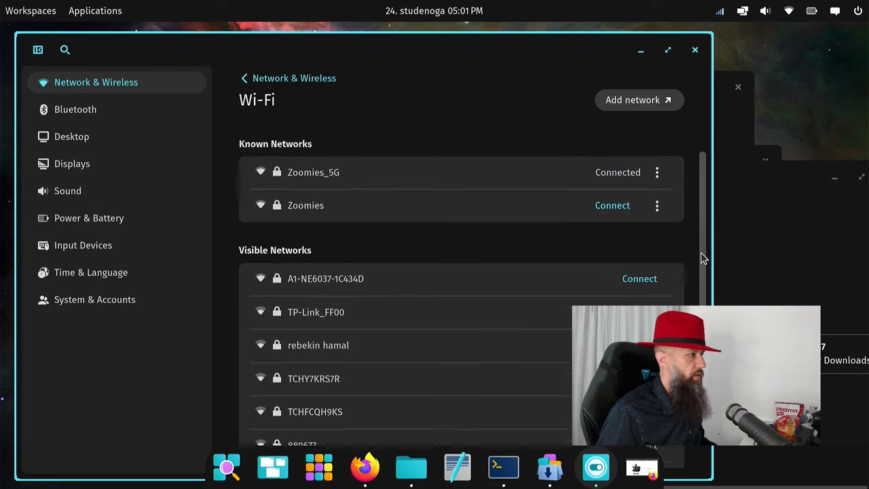
pyautogui.click(635, 257)
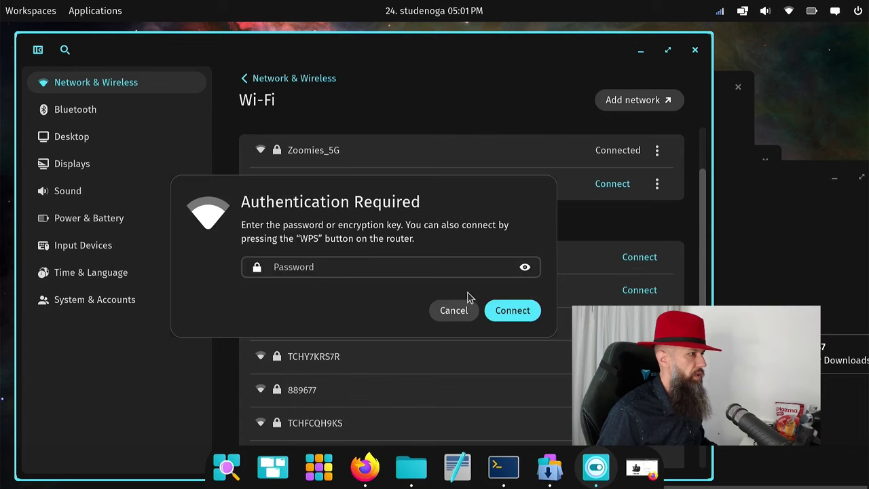
pyautogui.click(452, 311)
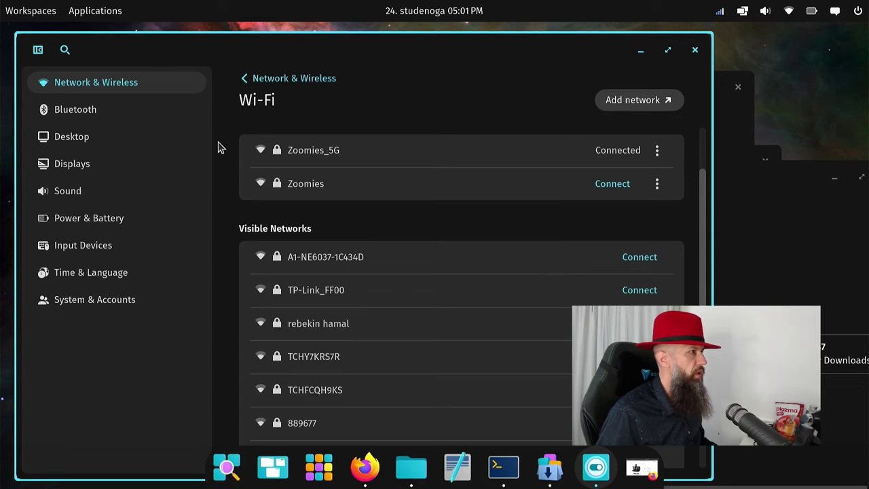
pyautogui.click(246, 79)
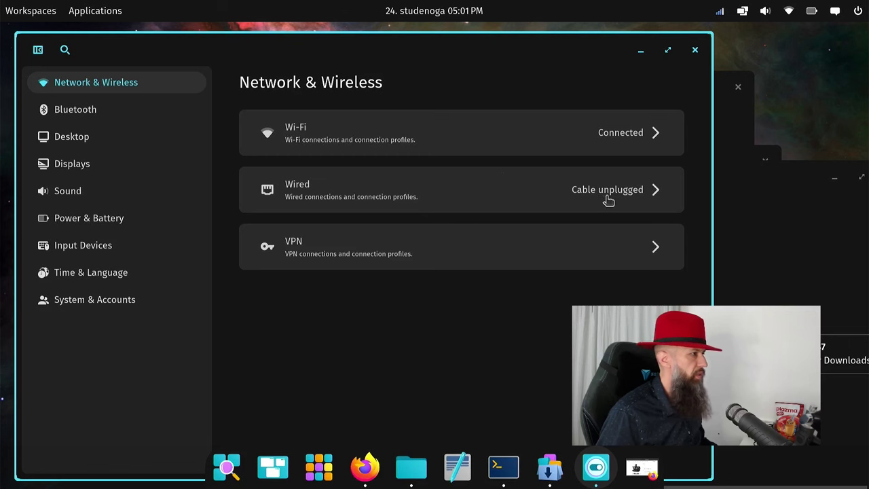
# Open the VPN settings, view the configuration types offered for adding a network, and cancel the addition.
pyautogui.click(539, 258)
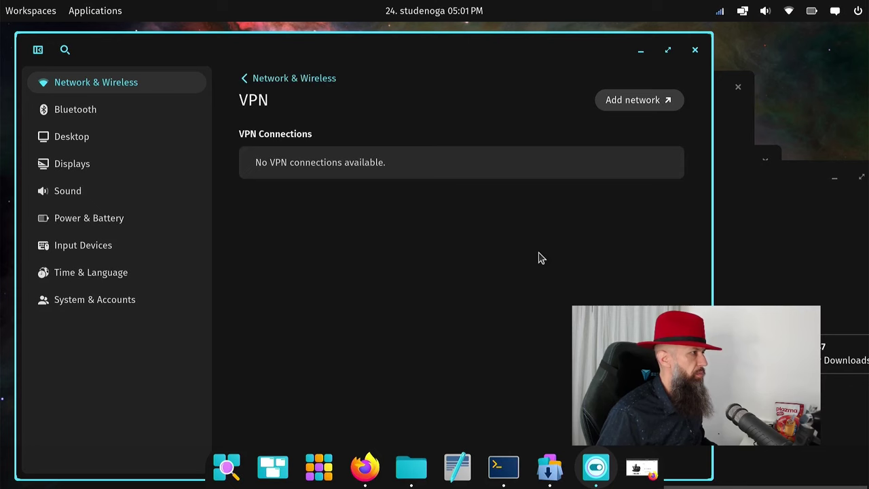
pyautogui.click(639, 102)
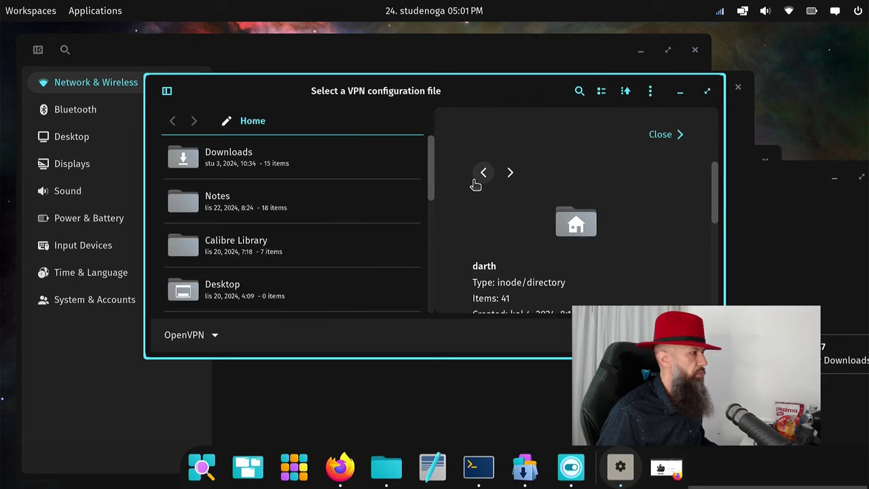
pyautogui.click(210, 344)
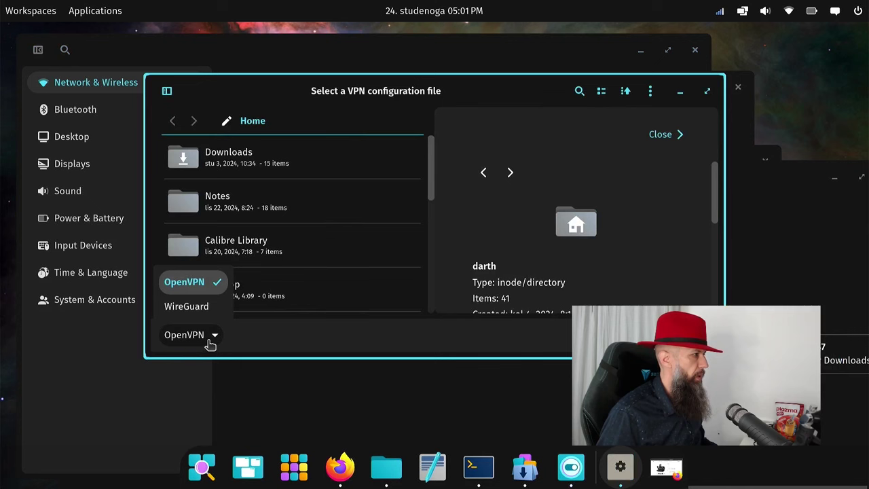
pyautogui.click(290, 351)
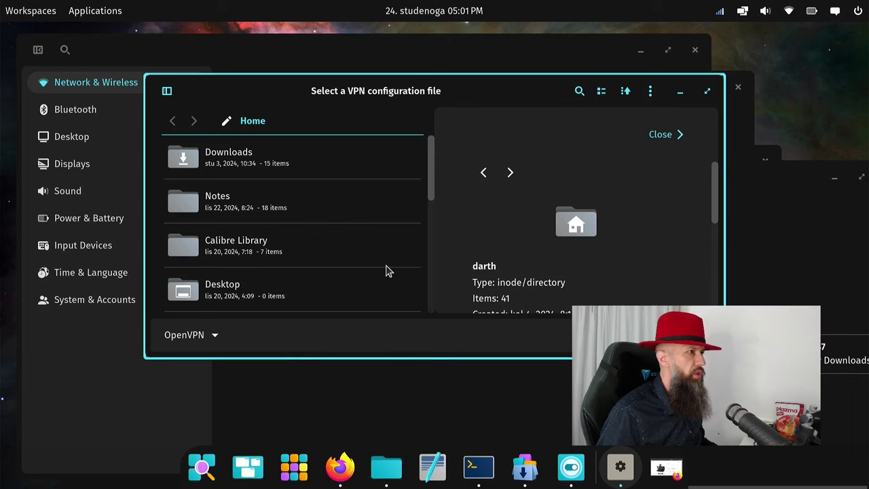
pyautogui.press('Escape')
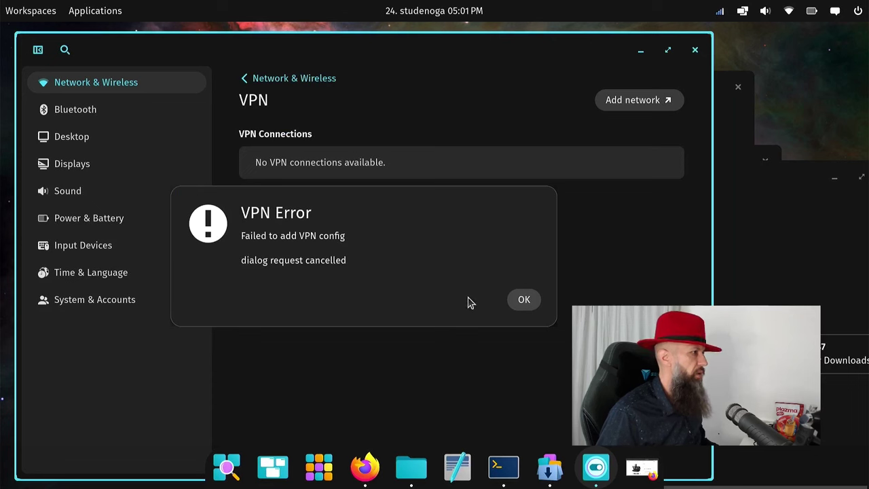
pyautogui.click(524, 300)
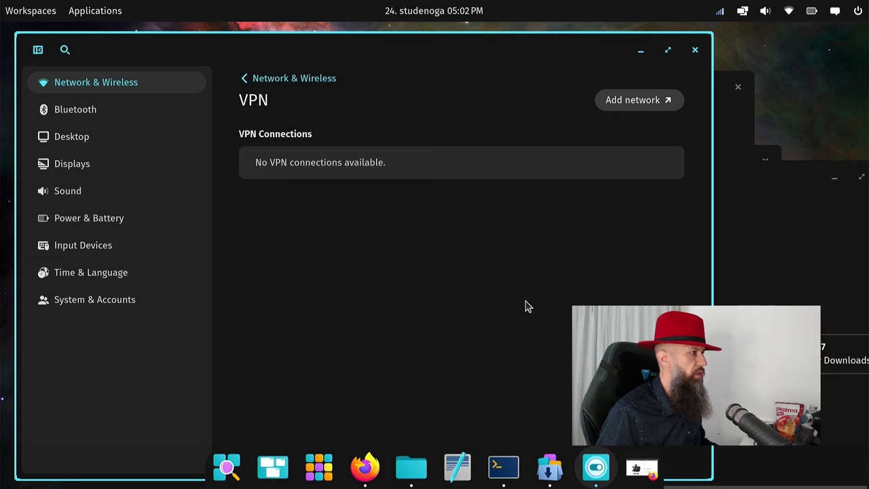
# View the Bluetooth page, open the desktop Wallpaper settings, and narrow the Settings window.
pyautogui.click(74, 111)
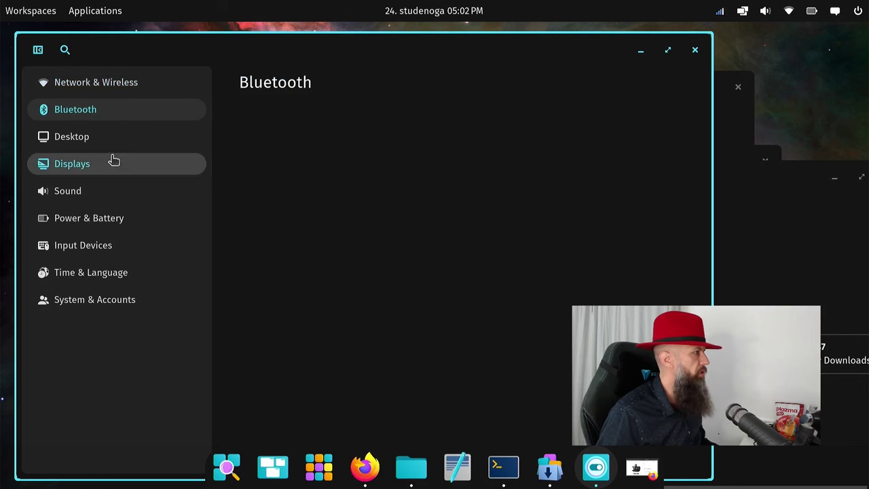
pyautogui.click(70, 140)
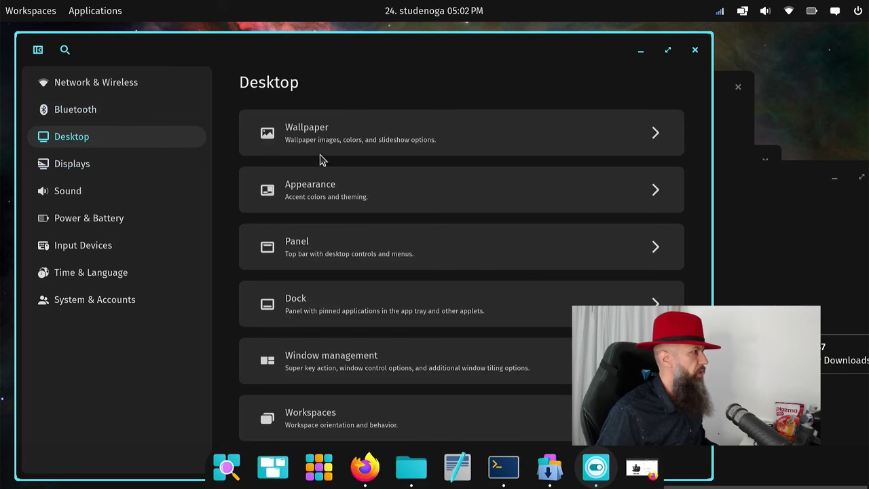
pyautogui.click(394, 135)
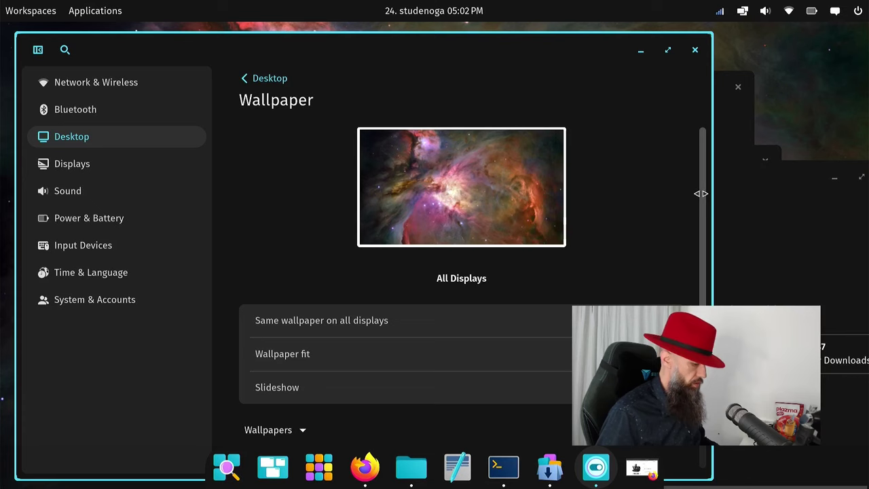
pyautogui.moveTo(701, 194); pyautogui.dragTo(548, 198)
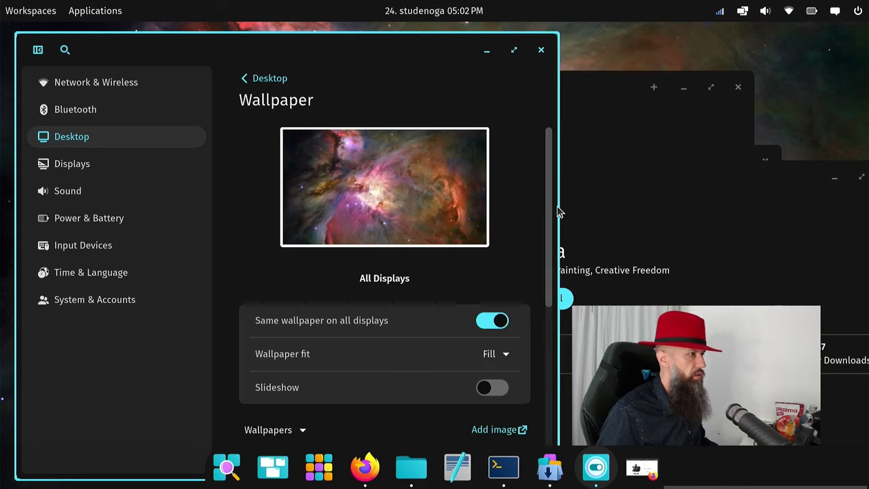
# Try the wallpaper with the orange planet against black space, and set the red and orange nebula image as the desktop wallpaper.
pyautogui.scroll(-5, 547, 326)
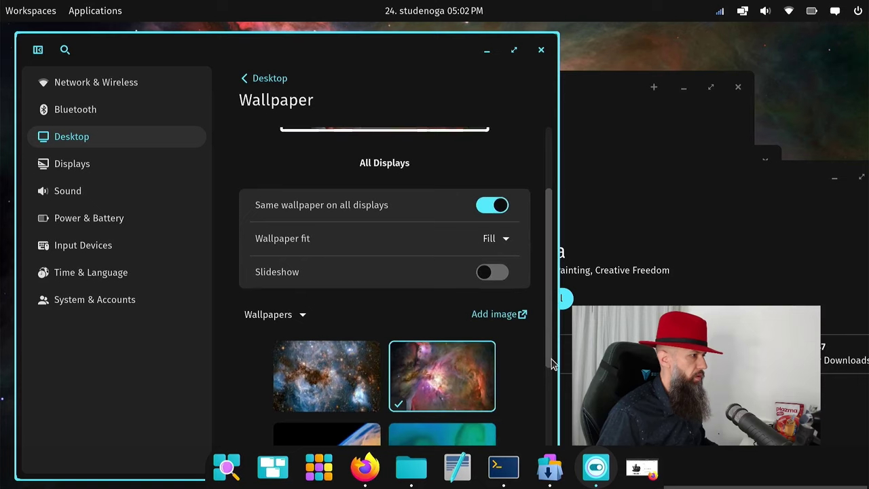
pyautogui.click(332, 279)
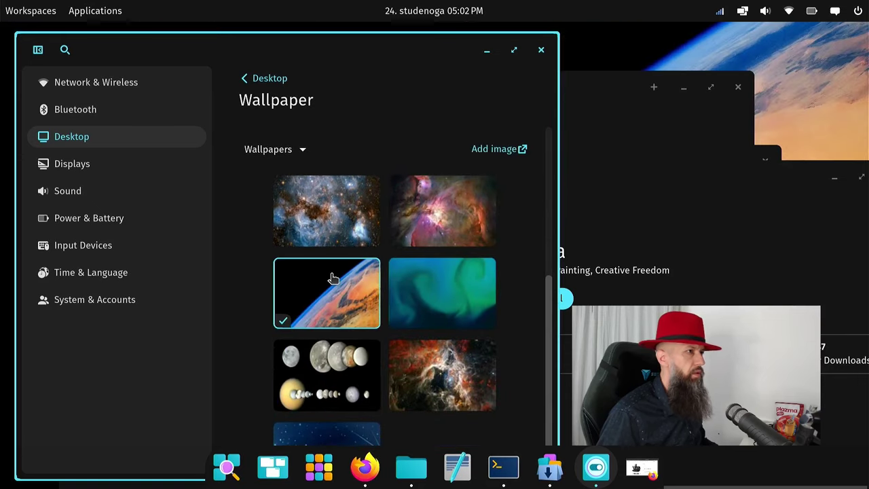
pyautogui.click(436, 372)
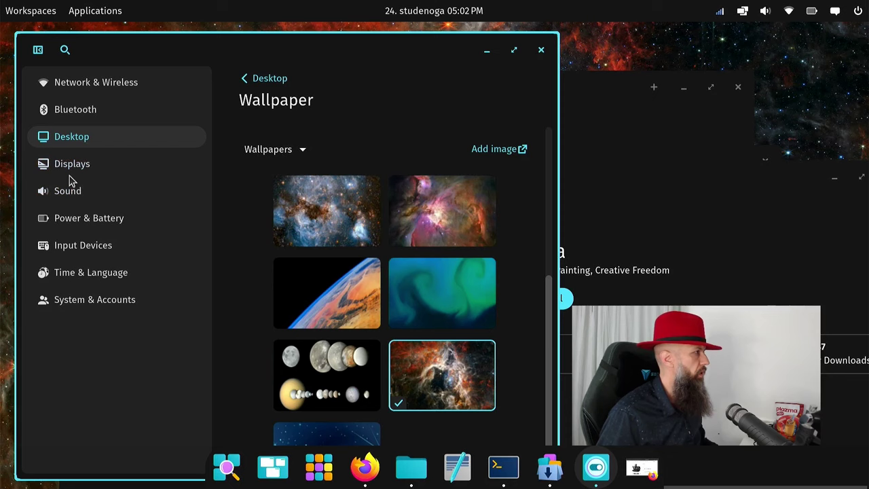
# Open the desktop Appearance settings, preview the Light mode, and switch back to Dark.
pyautogui.click(102, 143)
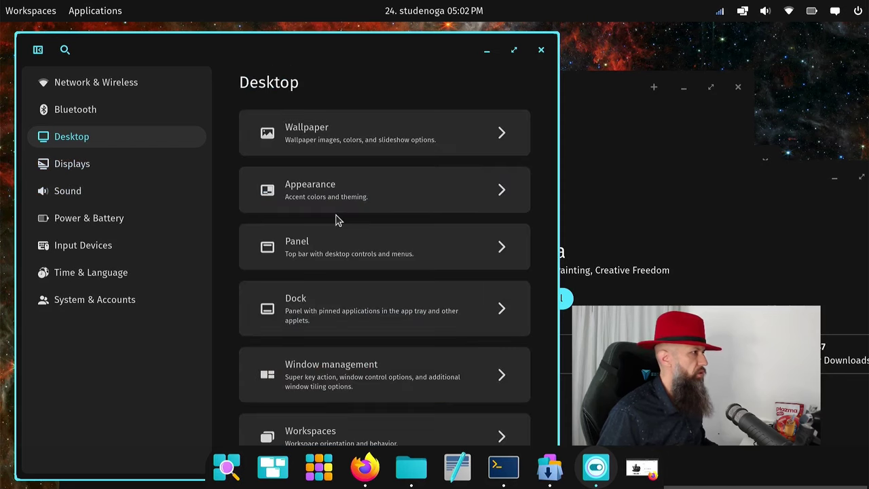
pyautogui.click(387, 193)
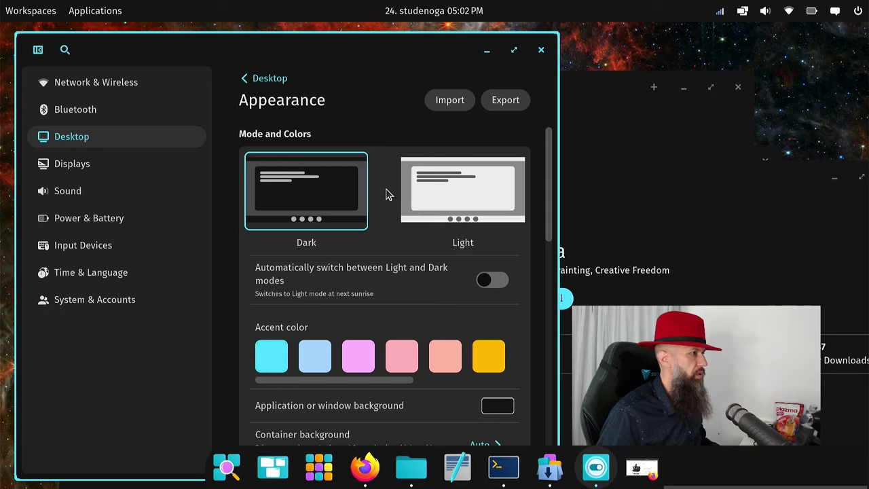
pyautogui.click(473, 202)
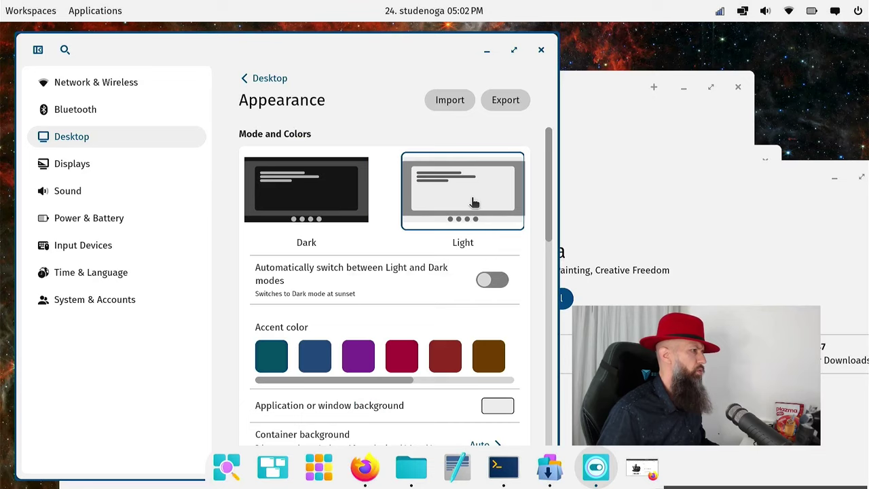
pyautogui.click(303, 203)
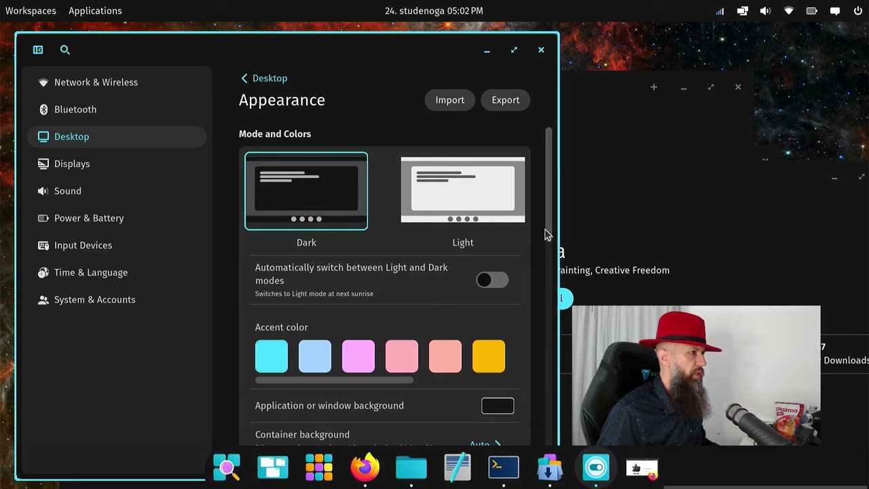
# Create a custom accent color with the hex value #FF0000 and close the color picker.
pyautogui.scroll(-4, 555, 256)
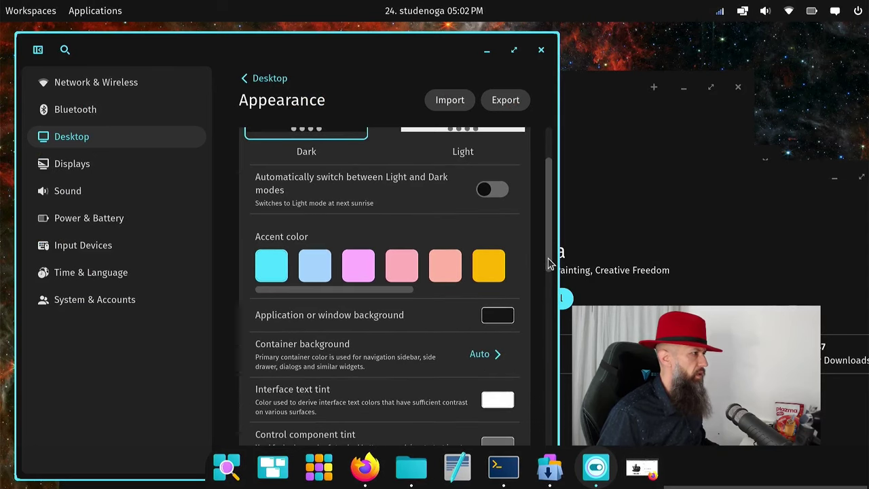
pyautogui.moveTo(364, 252); pyautogui.dragTo(508, 254)
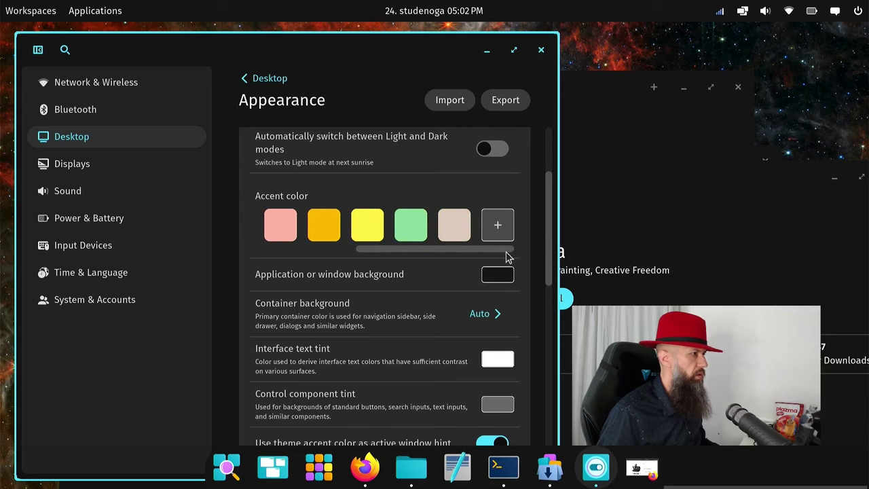
pyautogui.click(499, 231)
pyautogui.moveTo(456, 229); pyautogui.dragTo(537, 149)
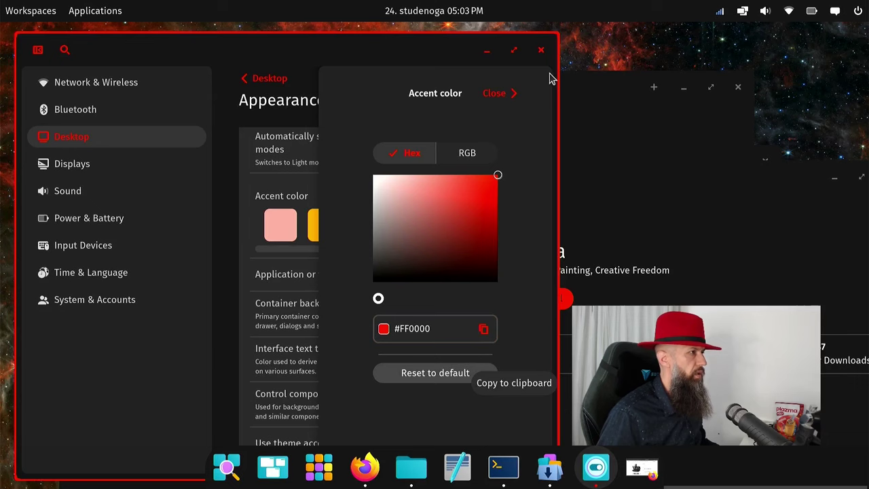
pyautogui.click(508, 94)
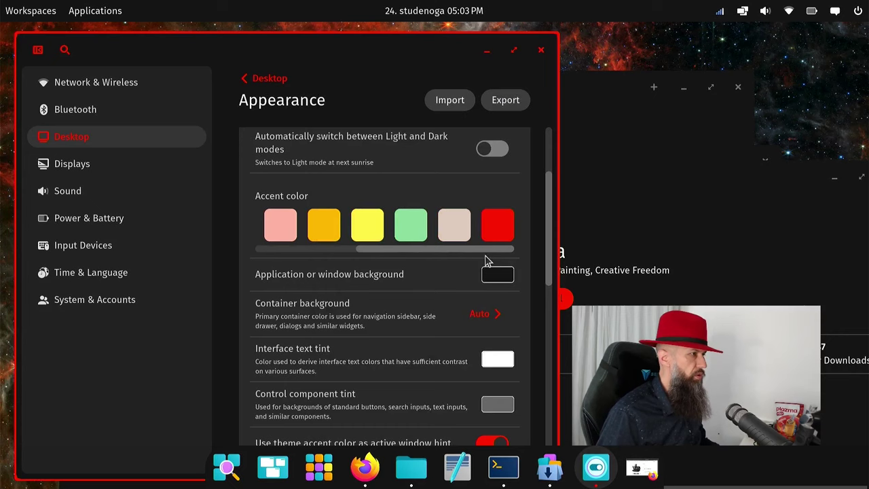
# Set the interface density to Compact and apply the current theme to GNOME apps in the icons and toolkit theming options.
pyautogui.moveTo(552, 256); pyautogui.dragTo(551, 382)
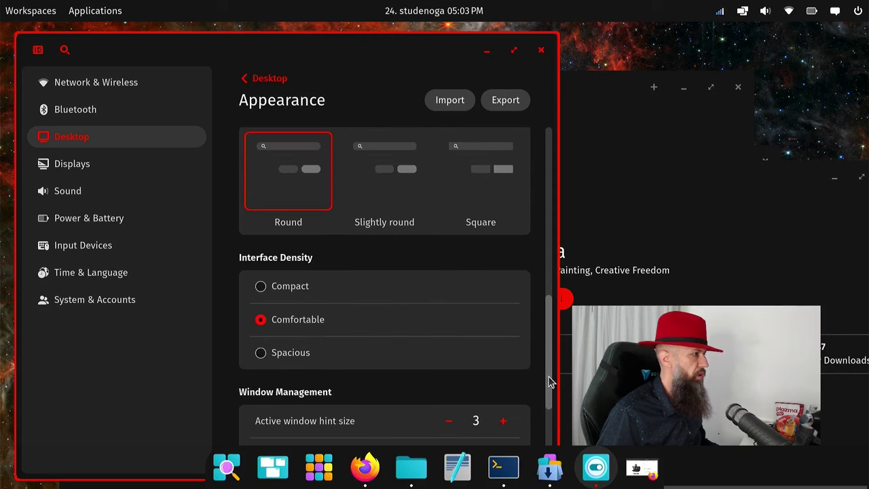
pyautogui.click(292, 299)
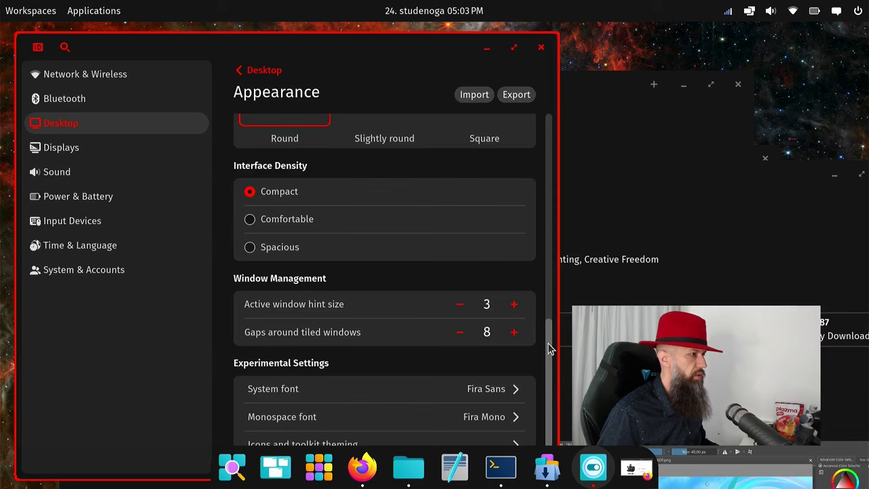
pyautogui.moveTo(550, 349); pyautogui.dragTo(551, 373)
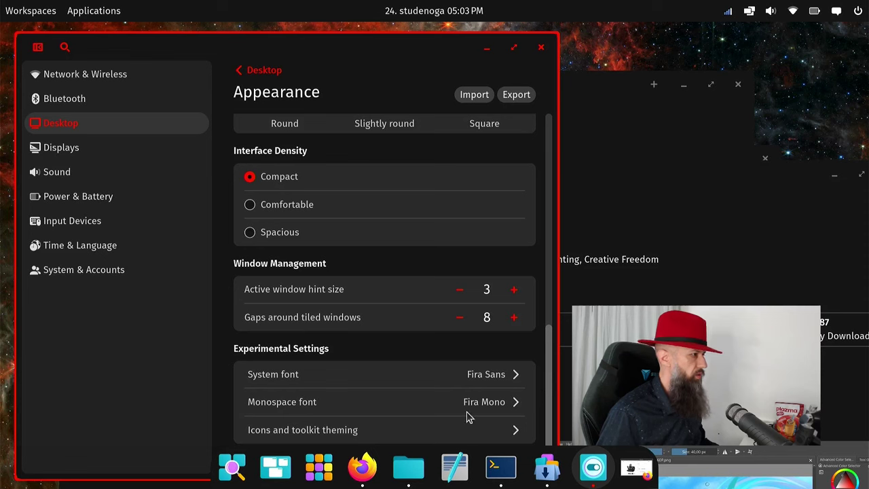
pyautogui.click(367, 431)
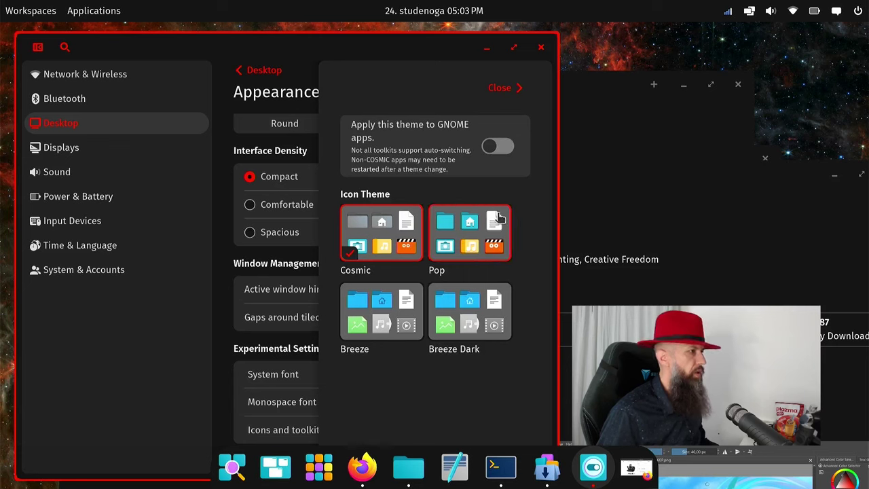
pyautogui.click(503, 157)
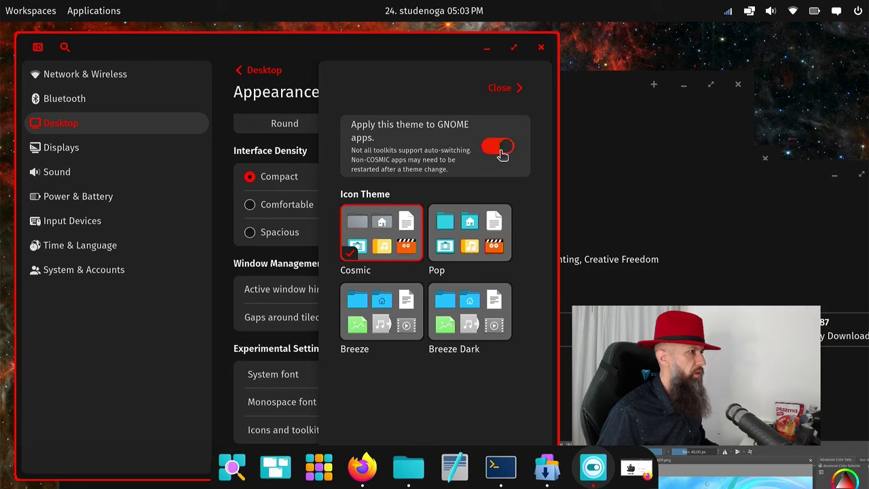
pyautogui.click(513, 94)
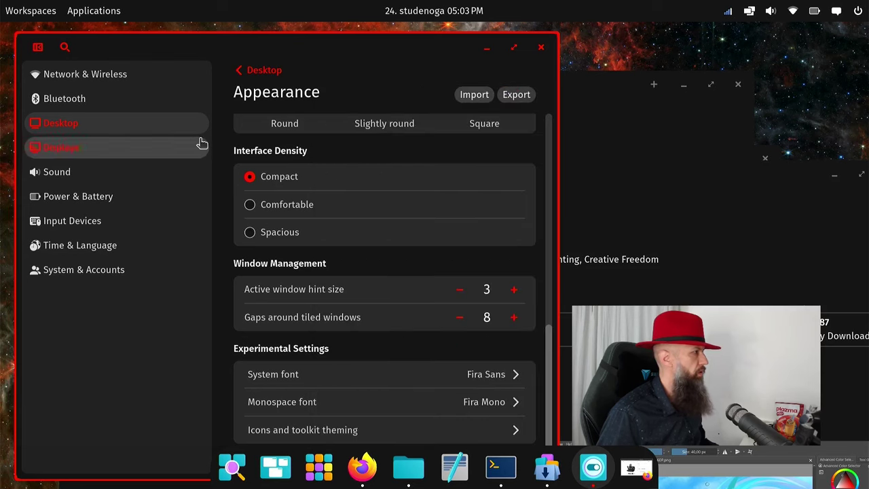
# View the Displays, Sound, and Power & Battery settings pages.
pyautogui.click(60, 155)
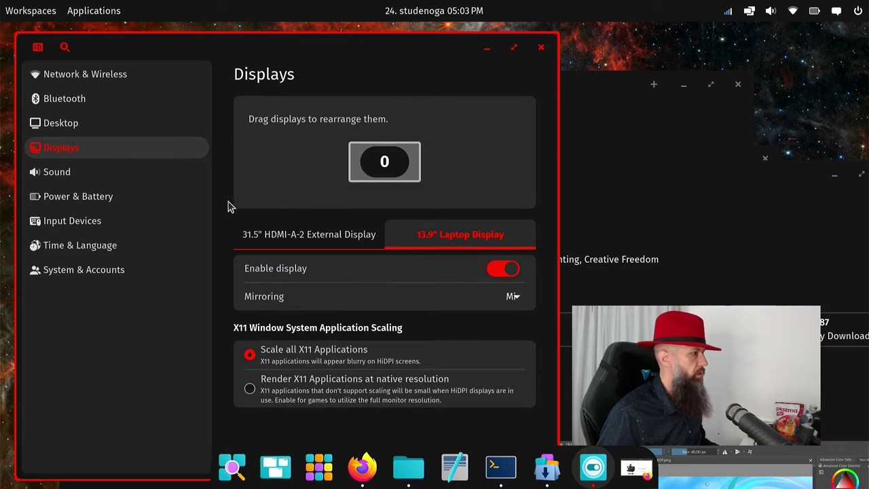
pyautogui.click(68, 177)
pyautogui.click(68, 195)
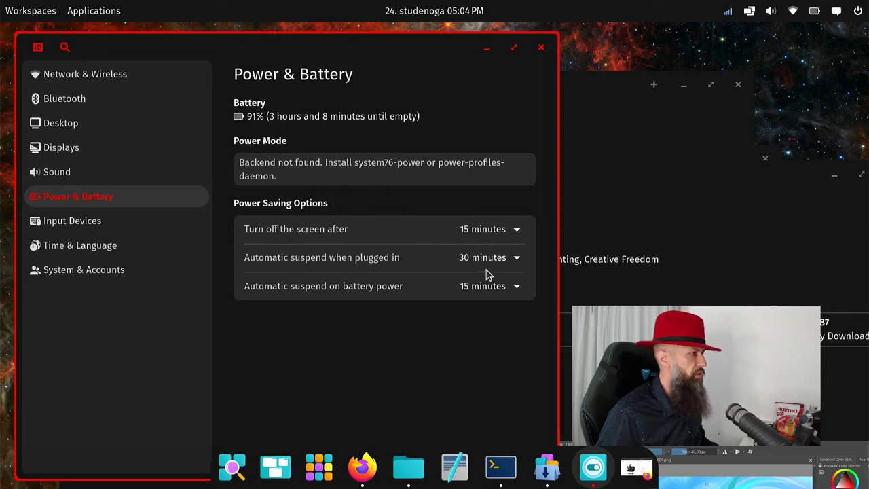
# Open the Keyboard settings under Input Devices, search the input sources for "cro", and add Croatian (US).
pyautogui.click(68, 222)
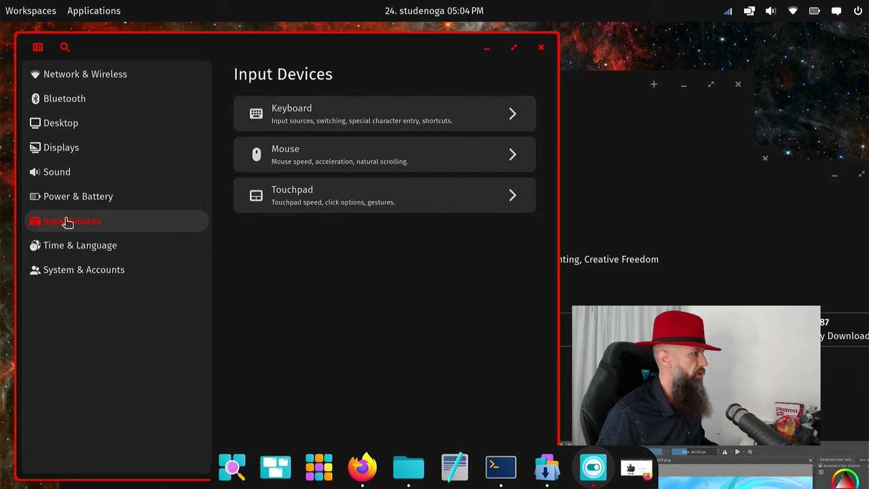
pyautogui.click(428, 118)
pyautogui.click(484, 173)
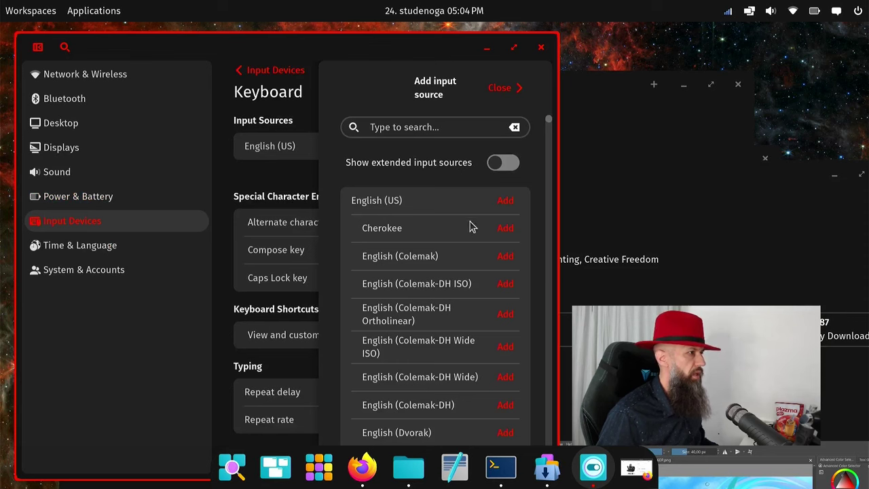
pyautogui.click(431, 127)
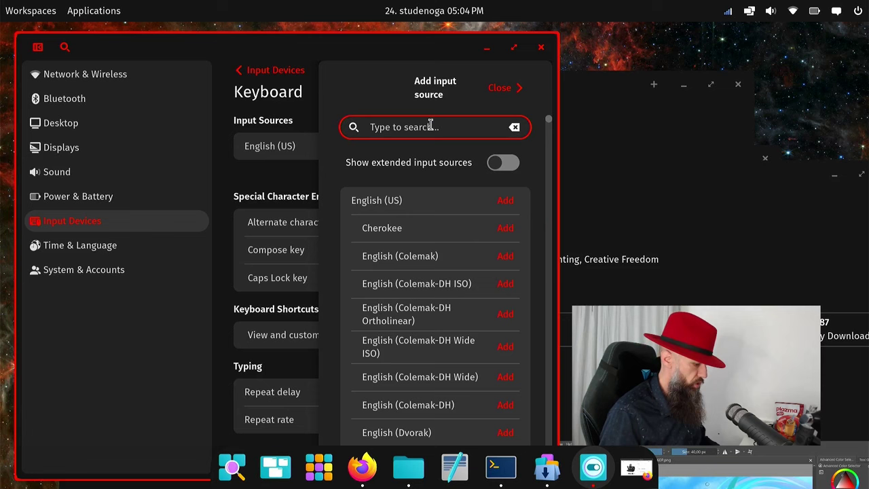
pyautogui.write('cro')
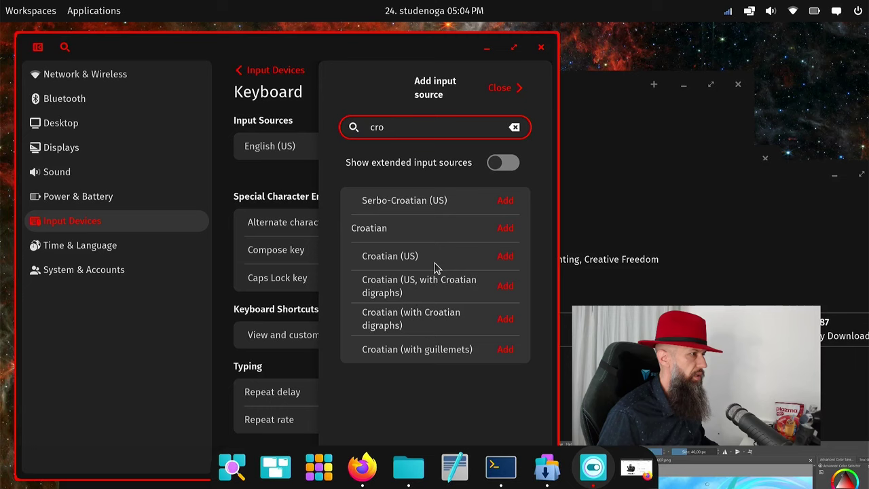
pyautogui.click(502, 258)
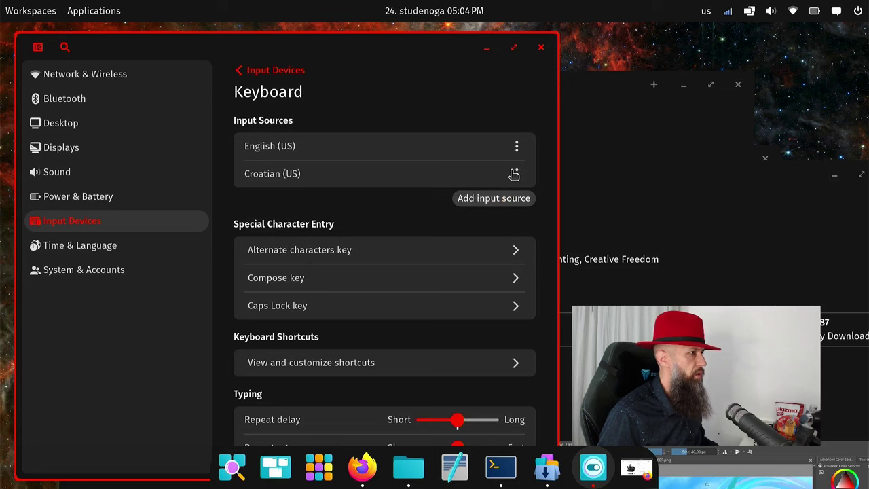
# Move Croatian (US) up to first place in the input sources and remove English (US).
pyautogui.click(516, 175)
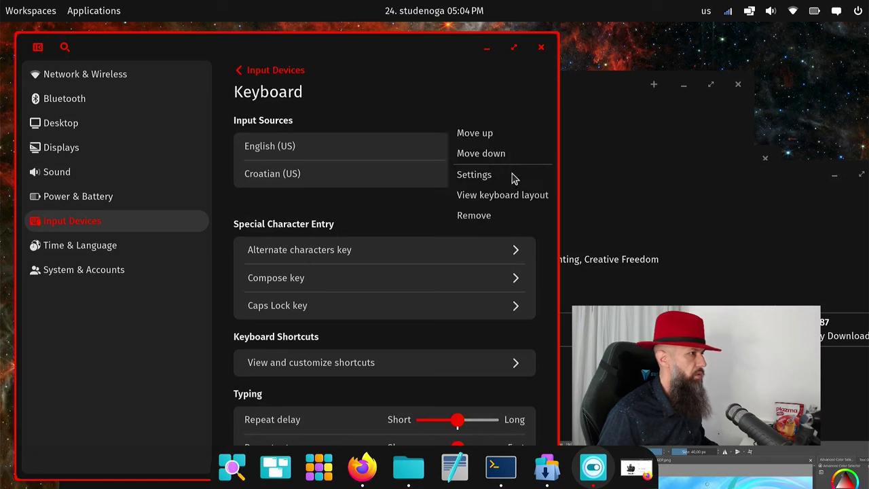
pyautogui.click(497, 141)
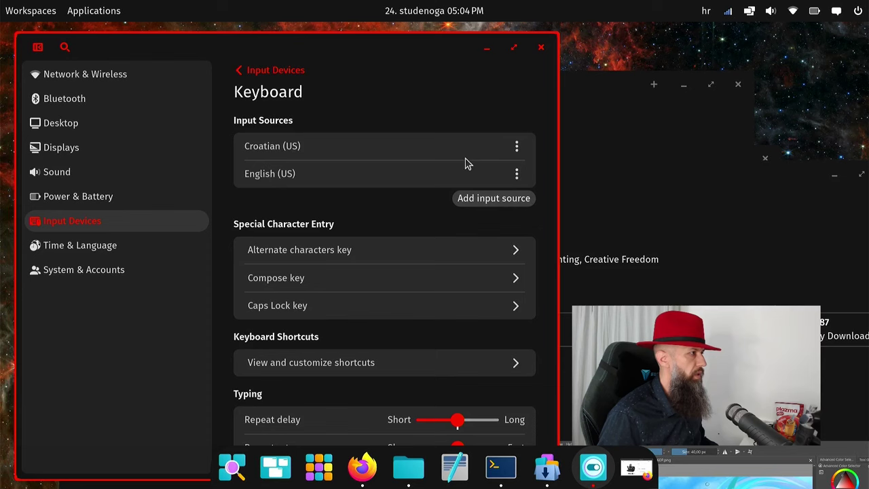
pyautogui.click(517, 174)
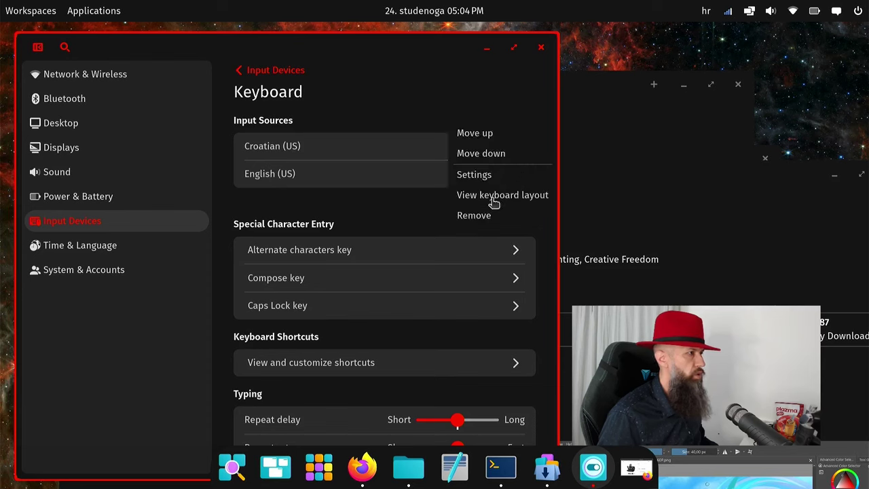
pyautogui.click(473, 216)
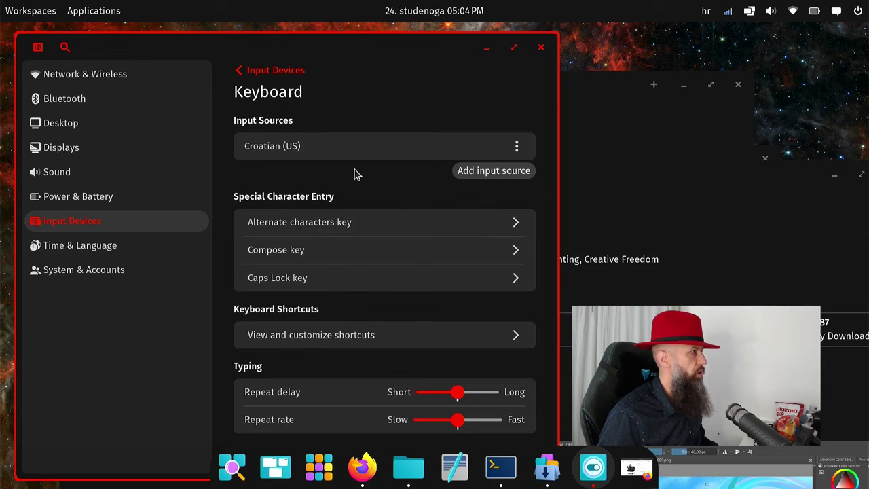
# Test the Croatian keyboard layout by entering "]]]đđđ" in the settings search, and clear the text.
pyautogui.click(65, 48)
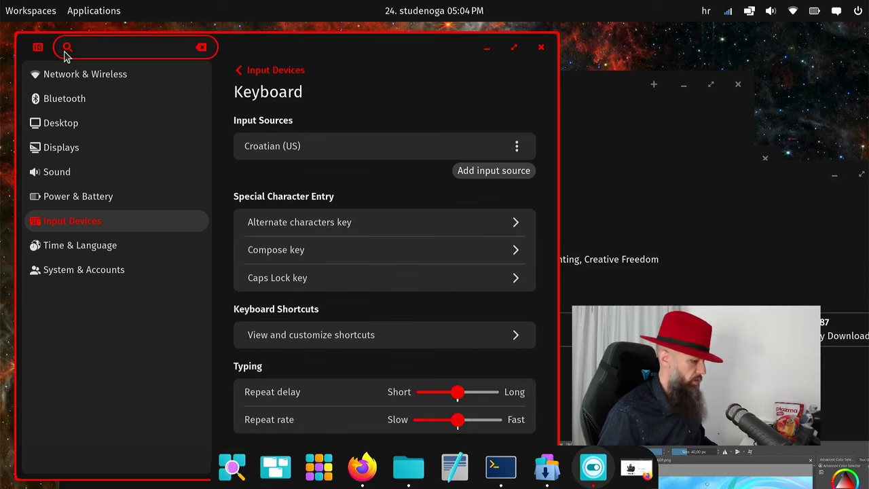
pyautogui.write(']]]đđđ')
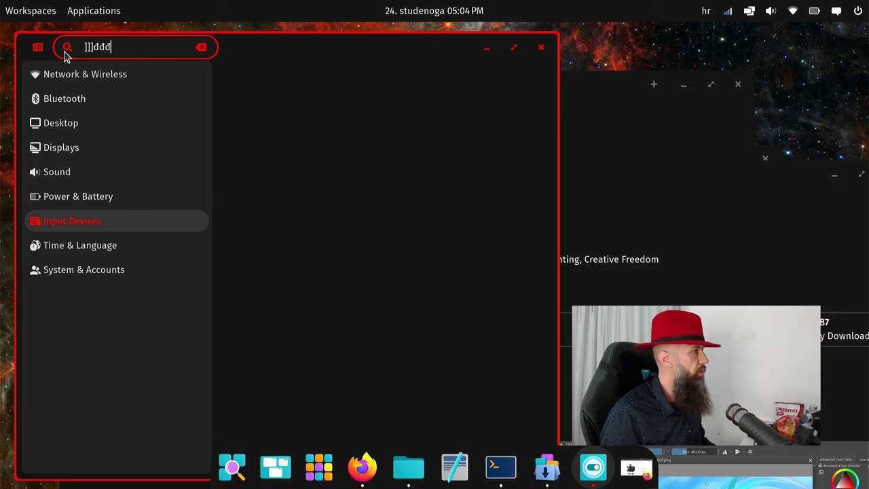
pyautogui.press('BackSpace')
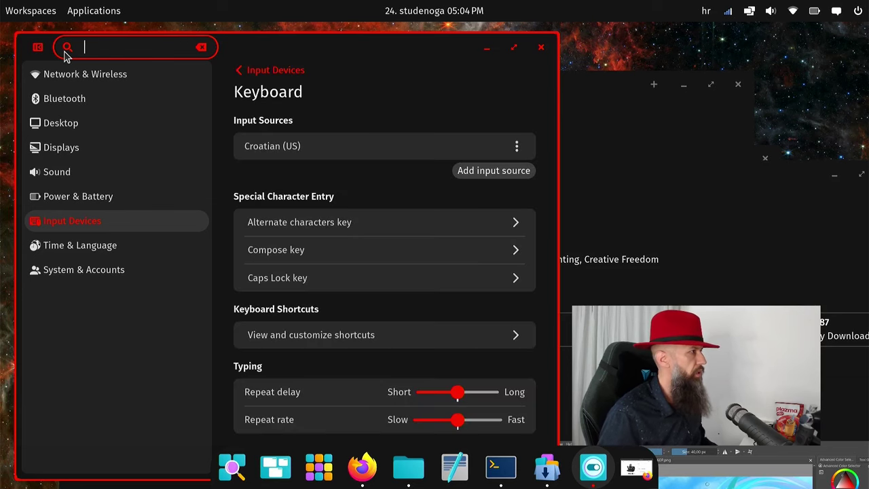
# In the Date & Time settings, enable 24-hour time and set Monday as the first day of the week.
pyautogui.click(95, 249)
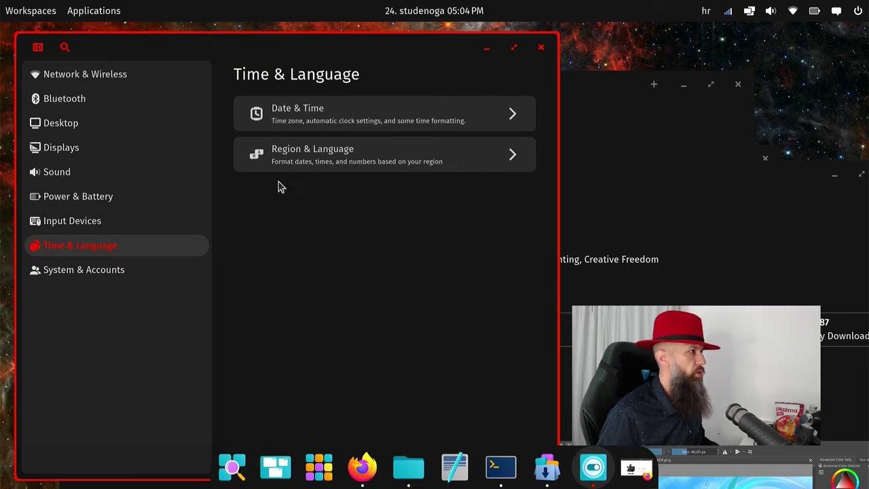
pyautogui.click(386, 114)
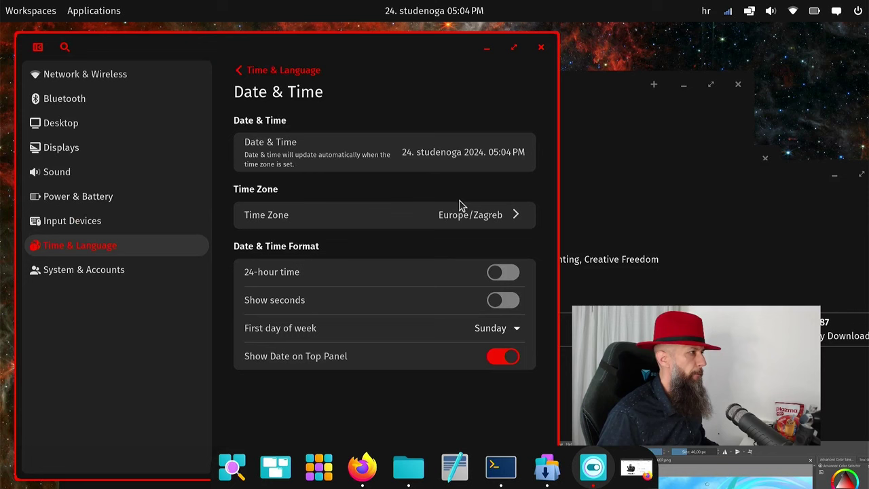
pyautogui.click(508, 274)
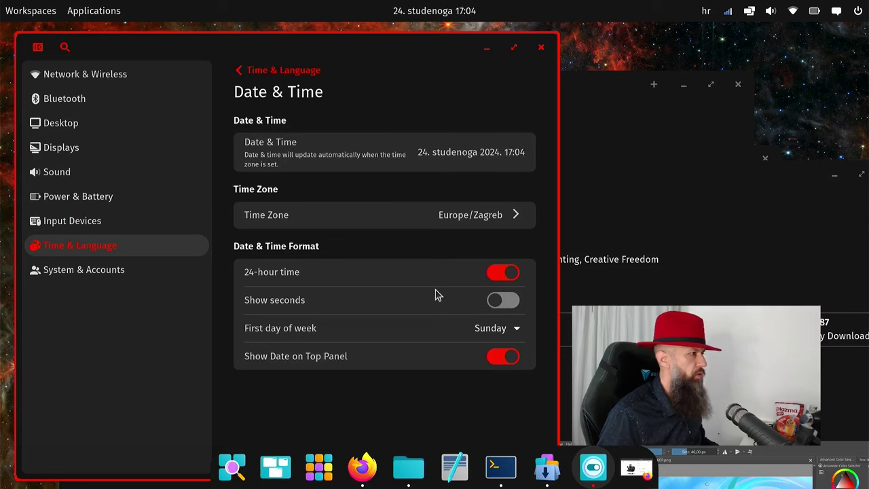
pyautogui.click(489, 331)
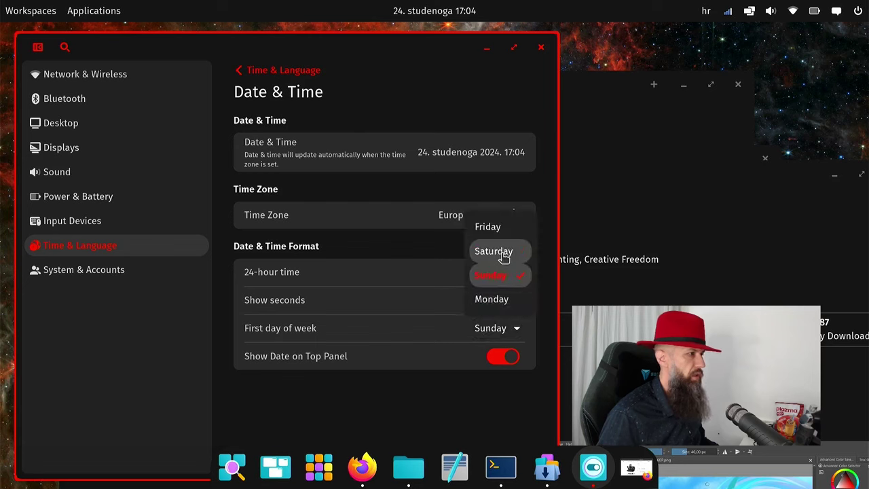
pyautogui.click(492, 301)
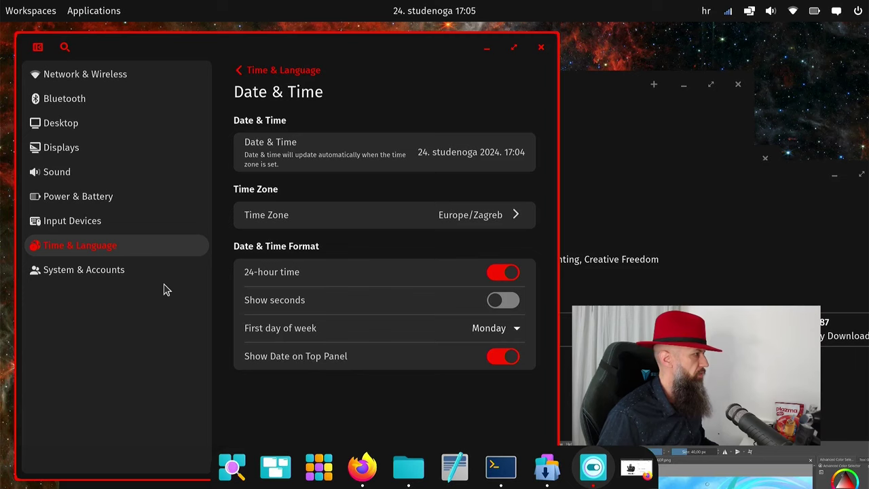
# Look through the Users, About, and Firmware pages of the System & Accounts settings.
pyautogui.click(99, 275)
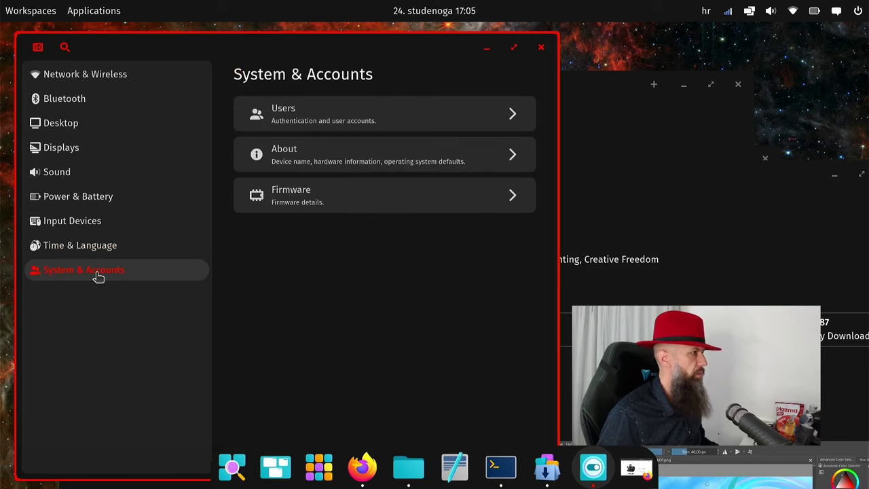
pyautogui.click(461, 100)
pyautogui.click(278, 68)
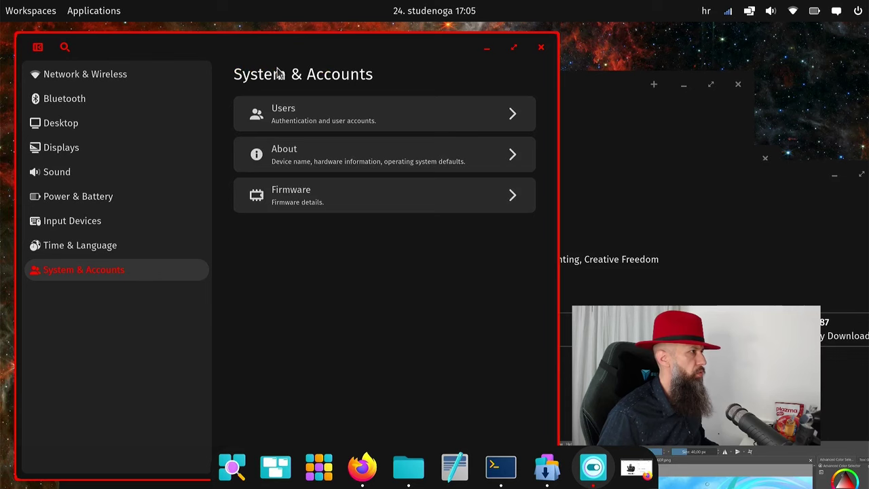
pyautogui.click(361, 161)
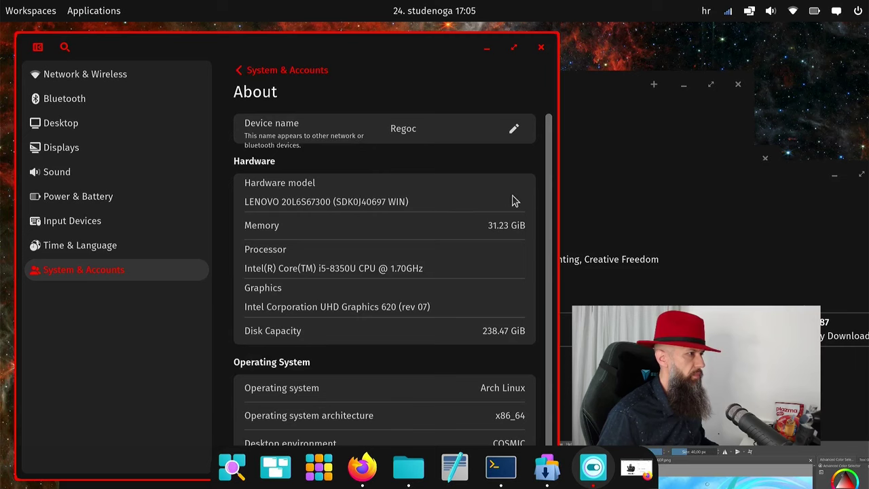
pyautogui.scroll(-1, 549, 231)
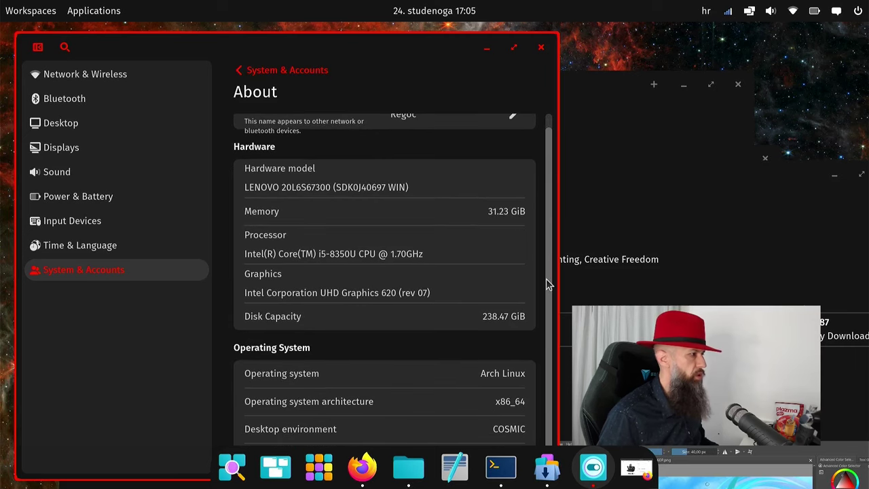
pyautogui.click(259, 71)
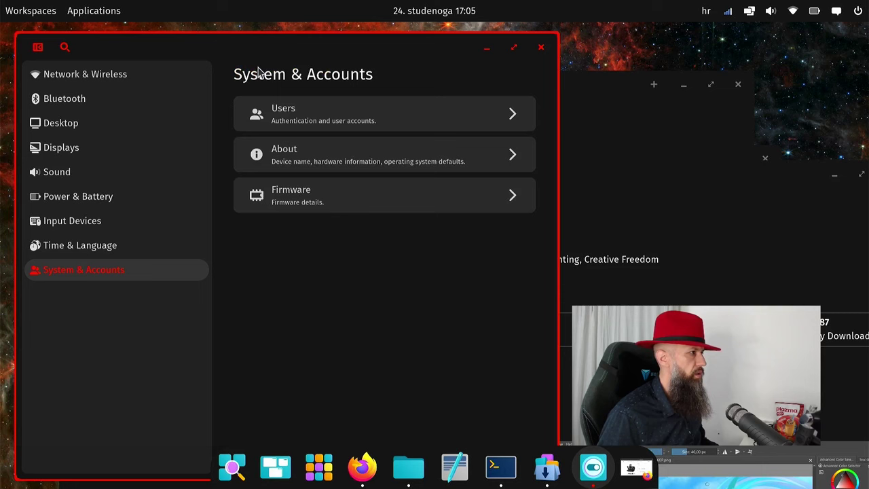
pyautogui.click(326, 198)
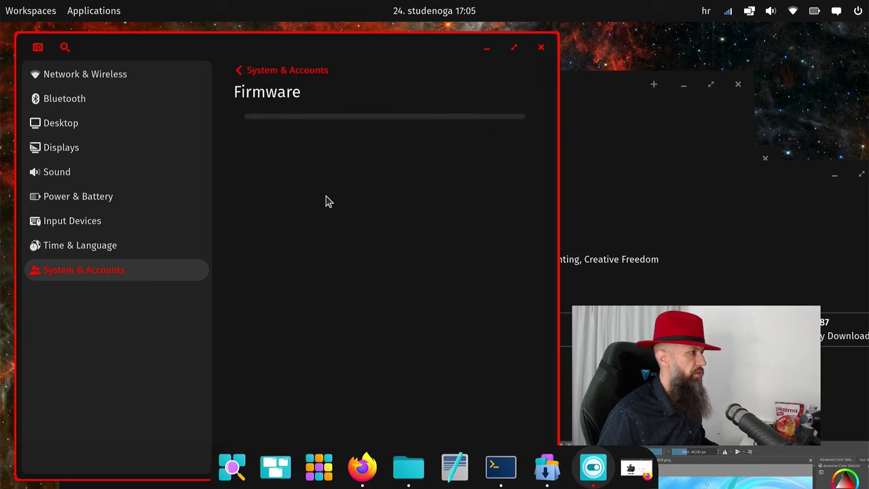
pyautogui.click(265, 70)
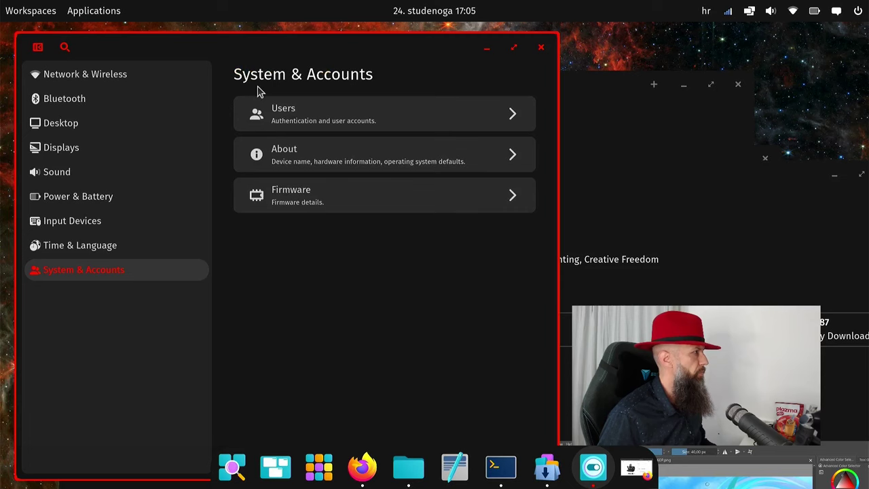
# Close the Settings window, and minimize the Firefox and terminal windows.
pyautogui.click(539, 49)
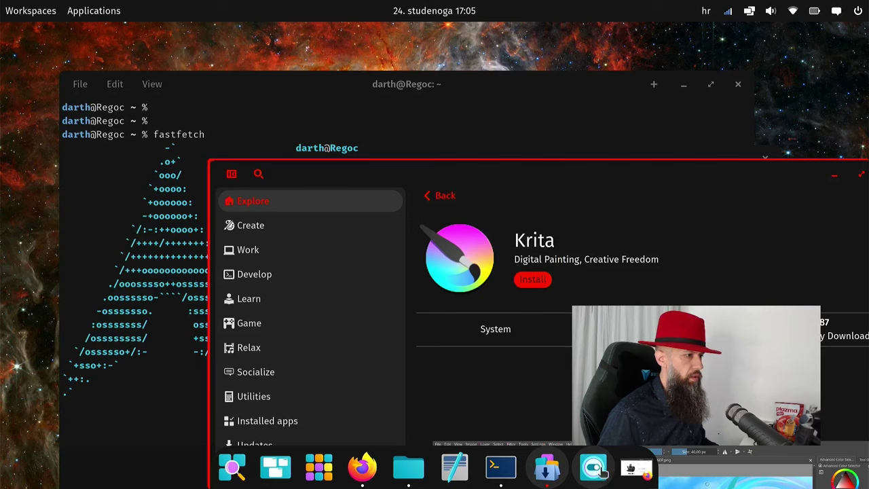
pyautogui.click(603, 481)
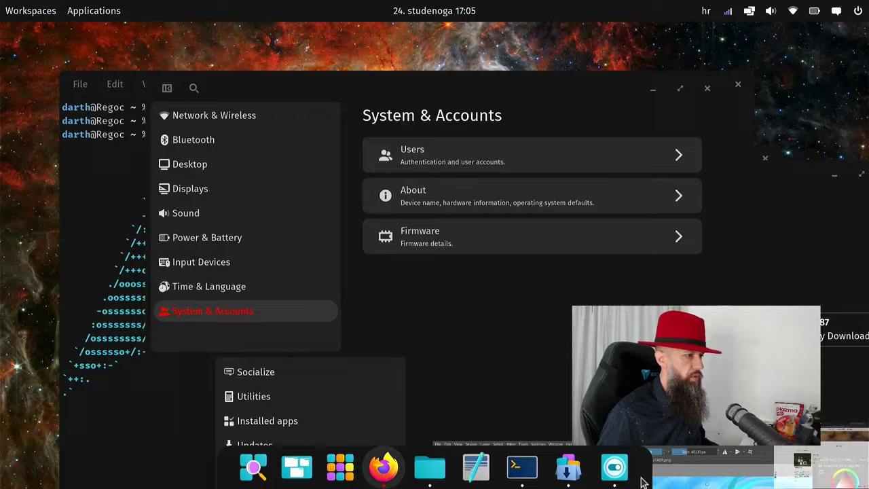
pyautogui.hotkey('alt', 'Tab')
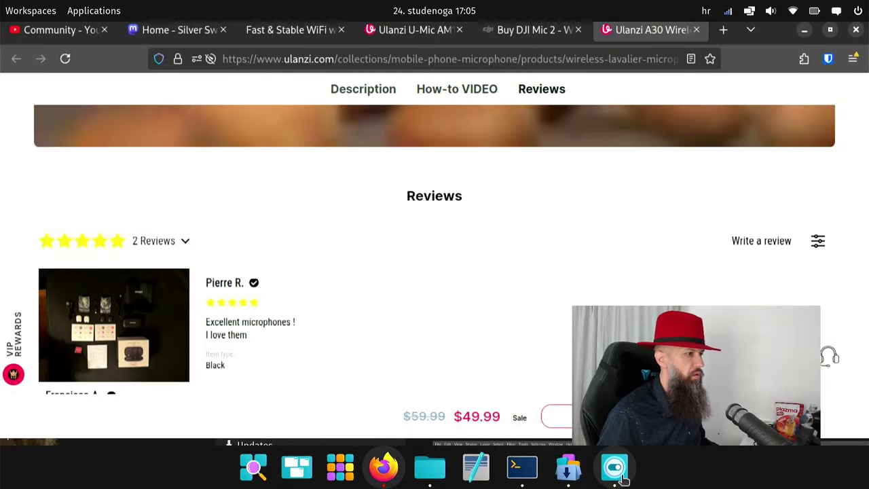
pyautogui.click(812, 32)
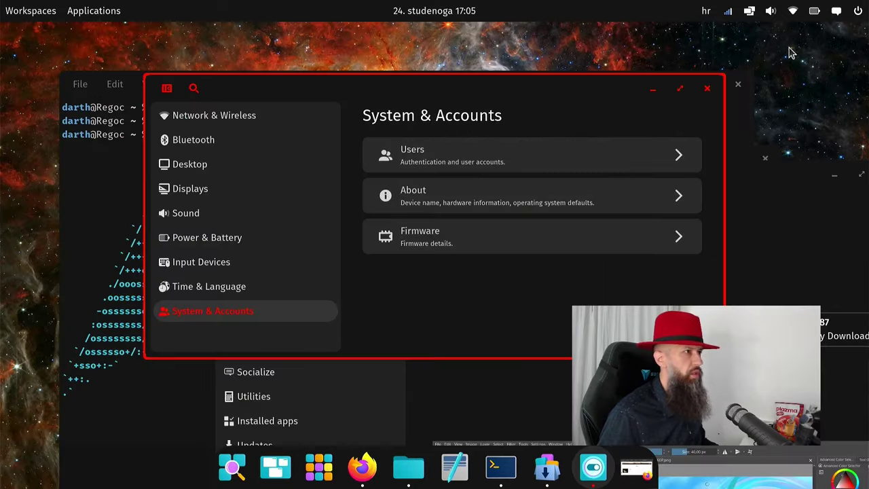
pyautogui.click(713, 90)
pyautogui.click(421, 87)
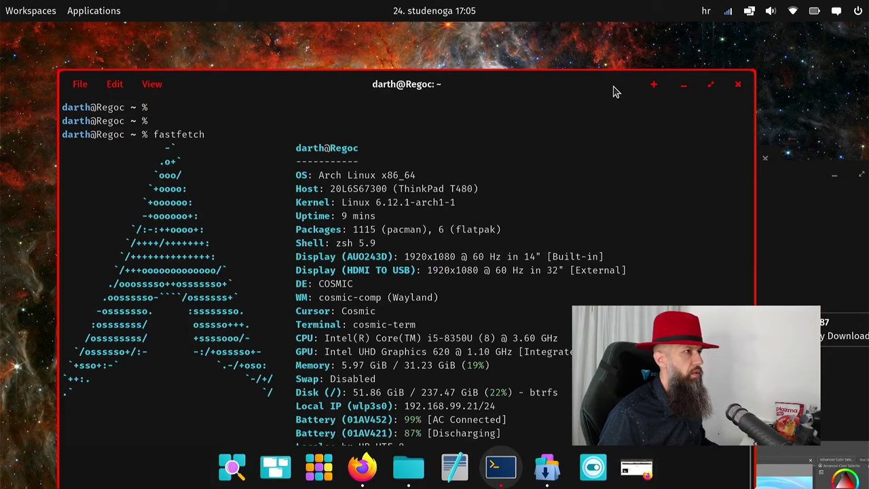
pyautogui.click(683, 85)
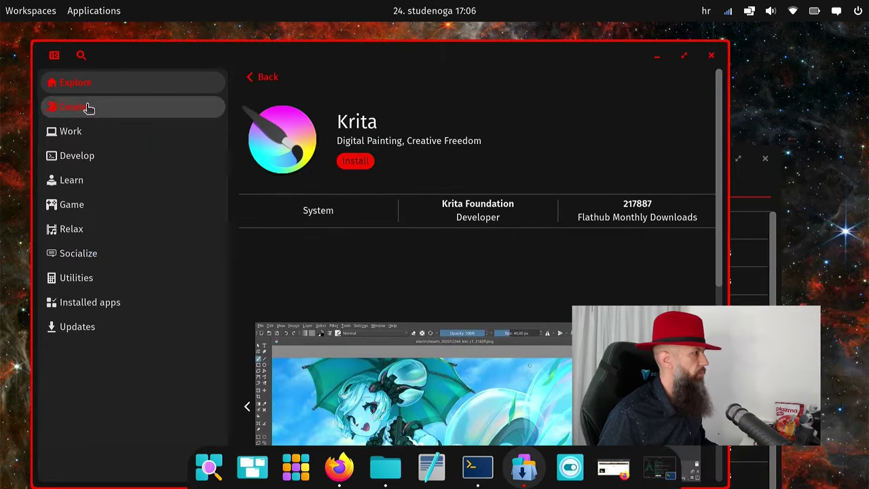
# View the Work and Installed apps categories in COSMIC Store, and close the store.
pyautogui.click(70, 133)
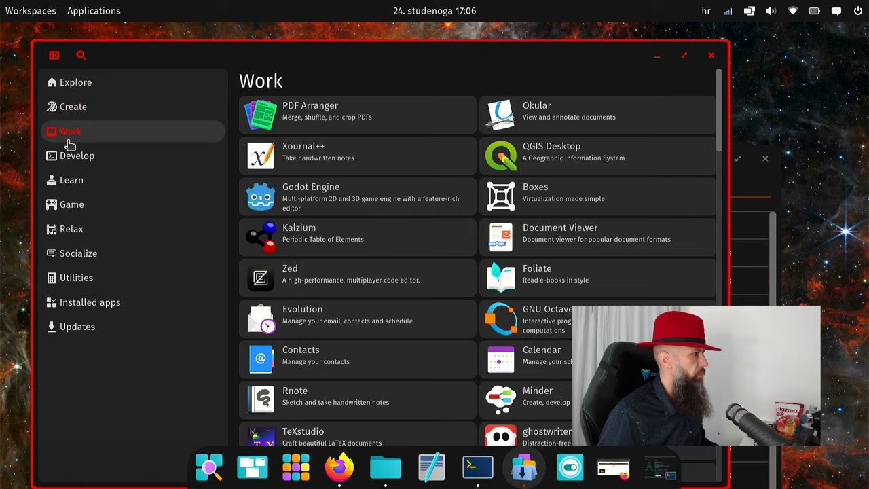
pyautogui.click(81, 302)
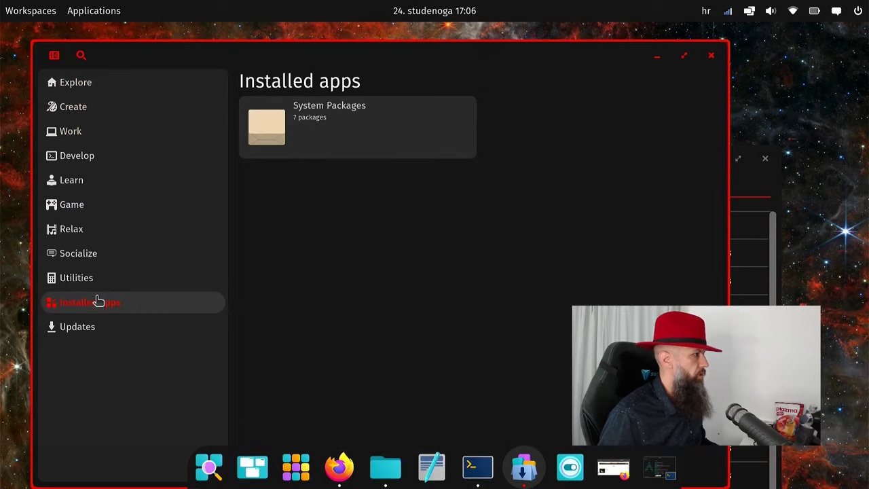
pyautogui.click(713, 56)
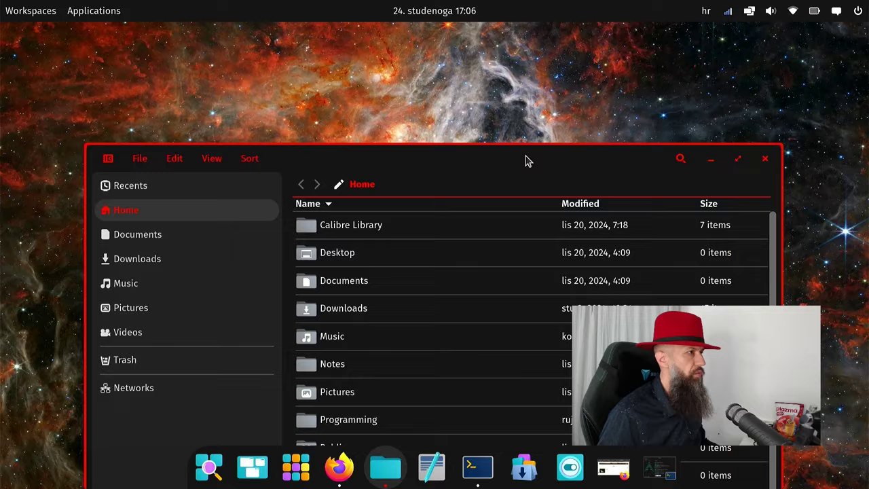
# Move the file manager window higher on the desktop, browse the Pictures, Home, and Desktop folders, and close it.
pyautogui.moveTo(529, 161); pyautogui.dragTo(458, 52)
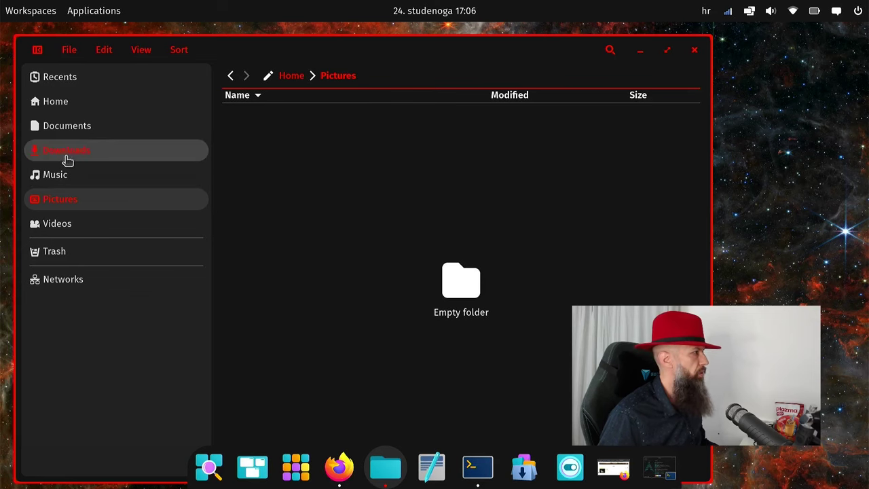
pyautogui.click(68, 101)
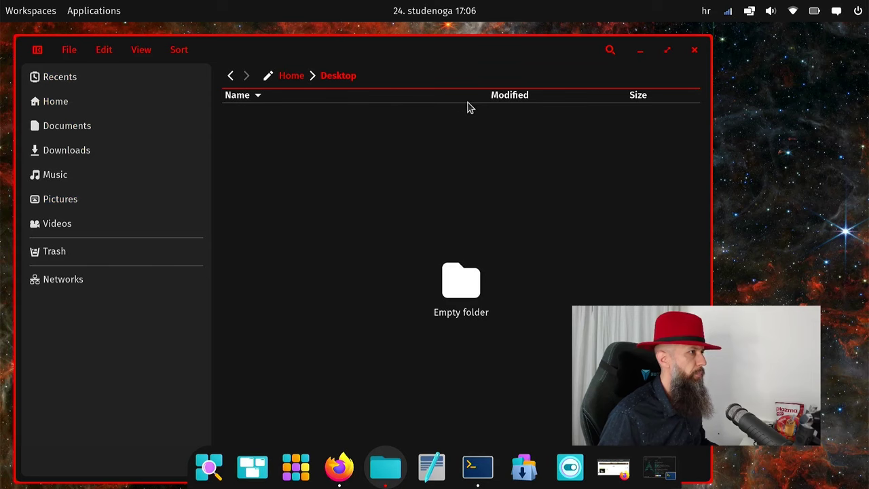
pyautogui.click(695, 51)
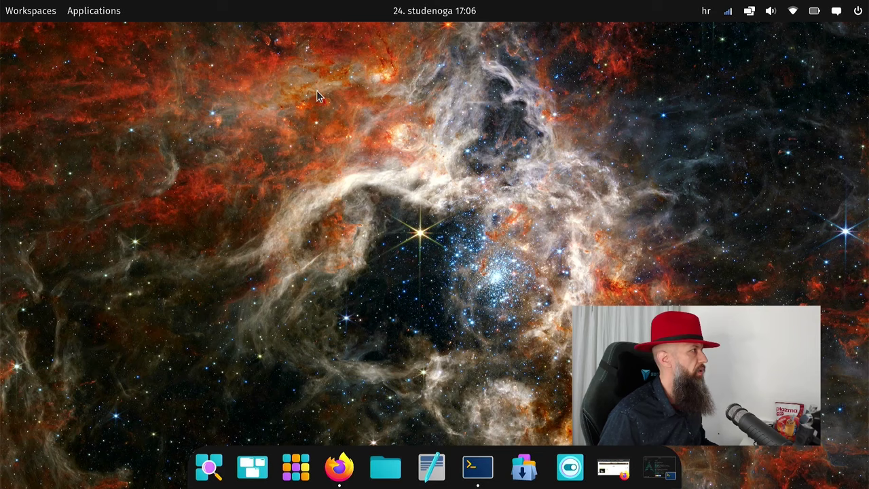
# View the application library, the keyboard layout options, and the network options including VPN Connections, closing each one.
pyautogui.click(98, 16)
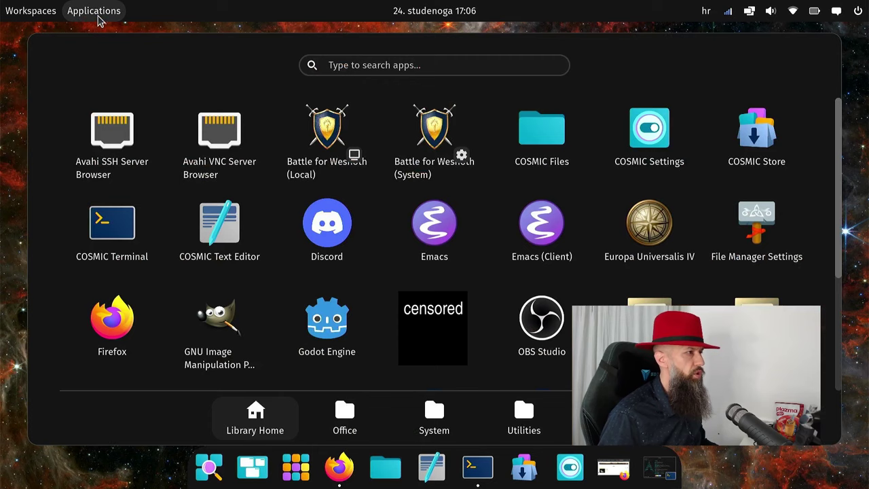
pyautogui.click(97, 19)
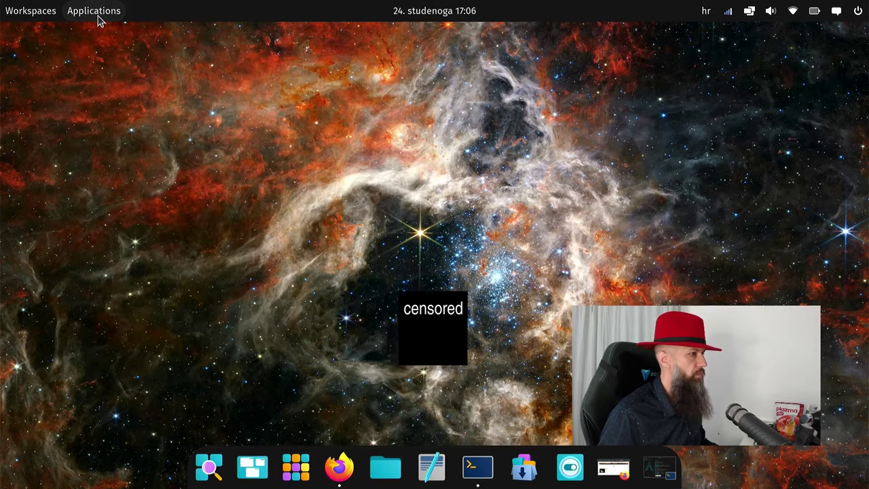
pyautogui.click(707, 11)
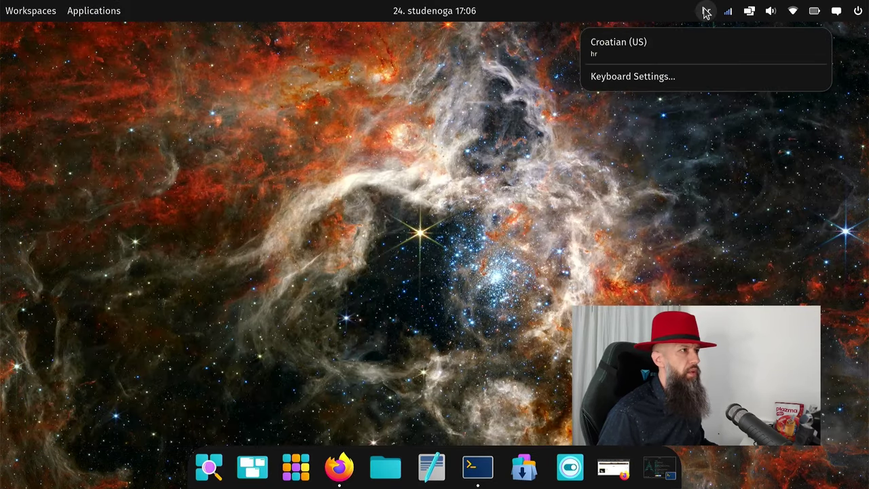
pyautogui.click(706, 11)
pyautogui.click(728, 12)
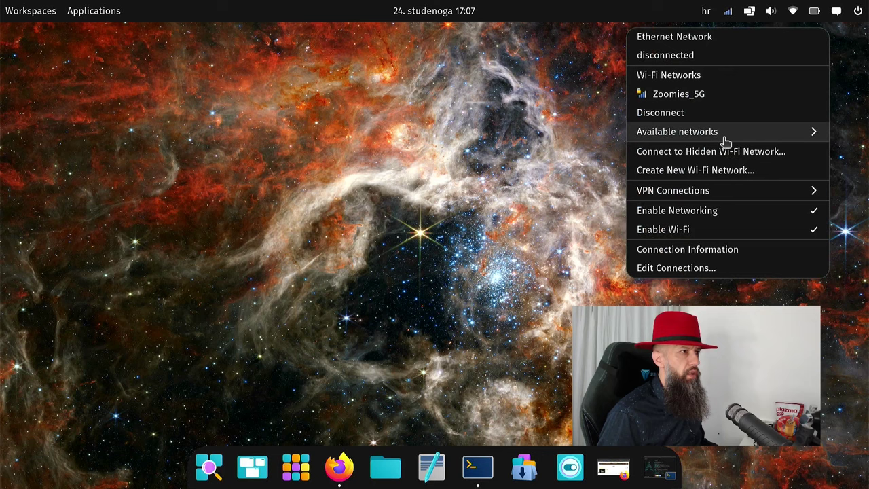
pyautogui.click(720, 190)
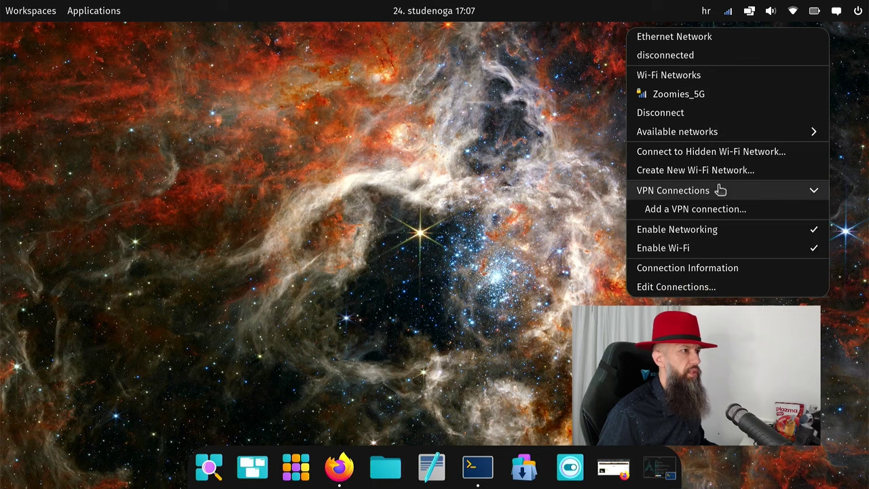
pyautogui.click(578, 179)
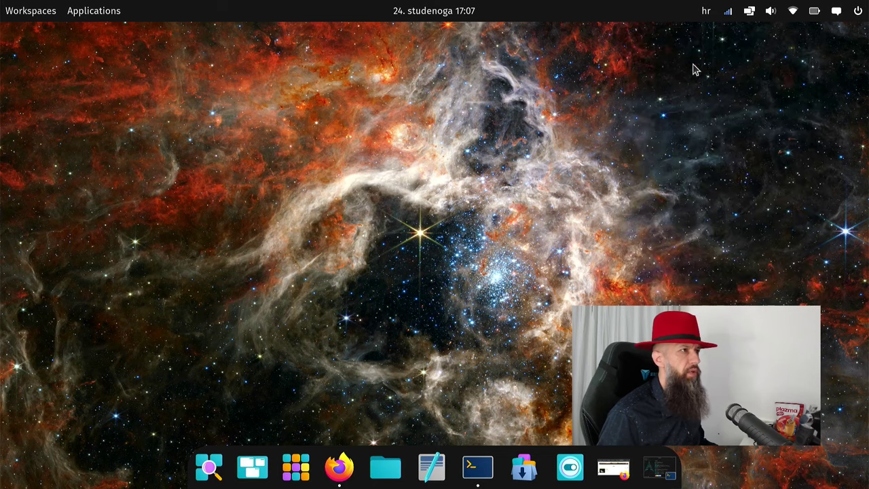
# Set the new workspace behavior to Tiled and enable automatic tiling of the current workspace.
pyautogui.click(750, 12)
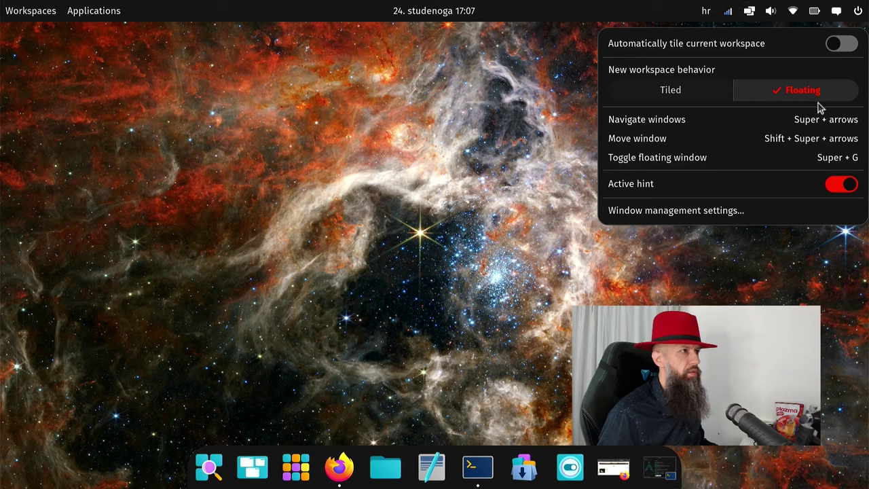
pyautogui.click(687, 93)
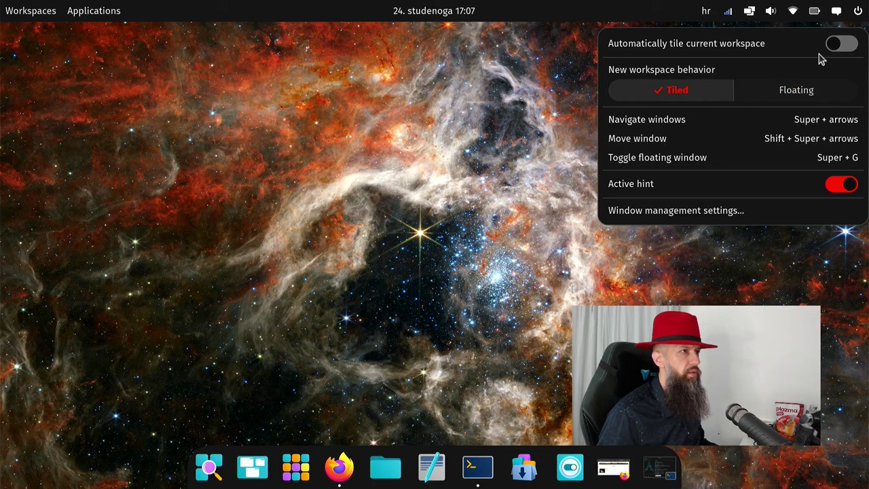
pyautogui.click(847, 48)
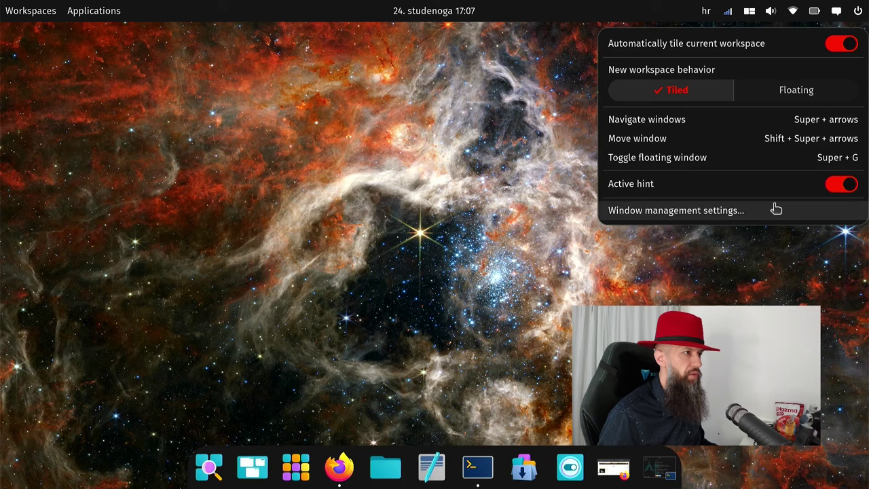
pyautogui.click(505, 180)
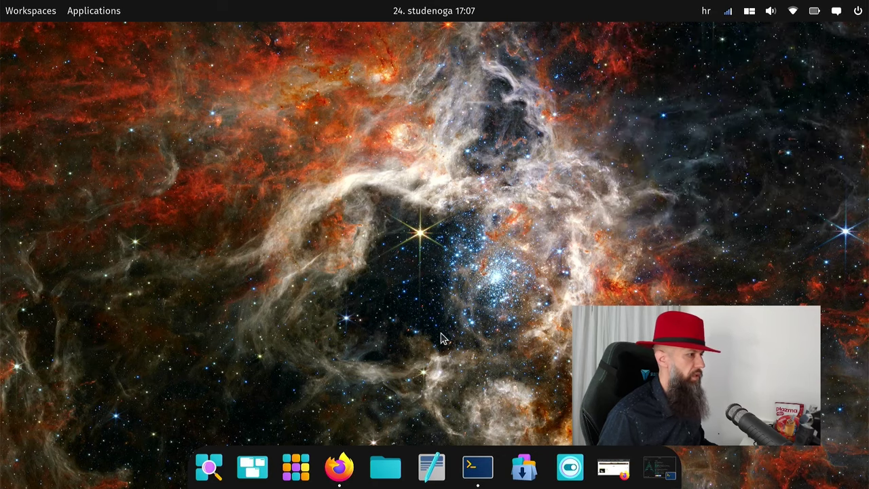
# Close the terminal window showing the fastfetch output and open a new tiled terminal.
pyautogui.click(475, 467)
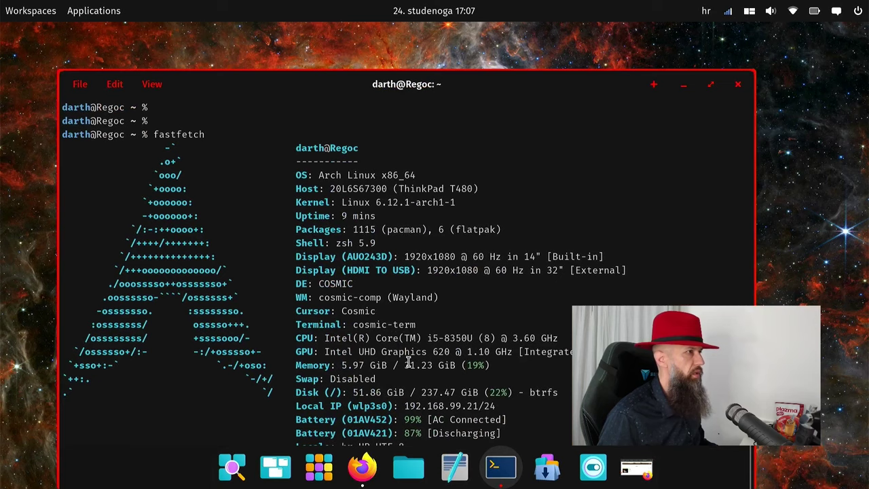
pyautogui.click(738, 84)
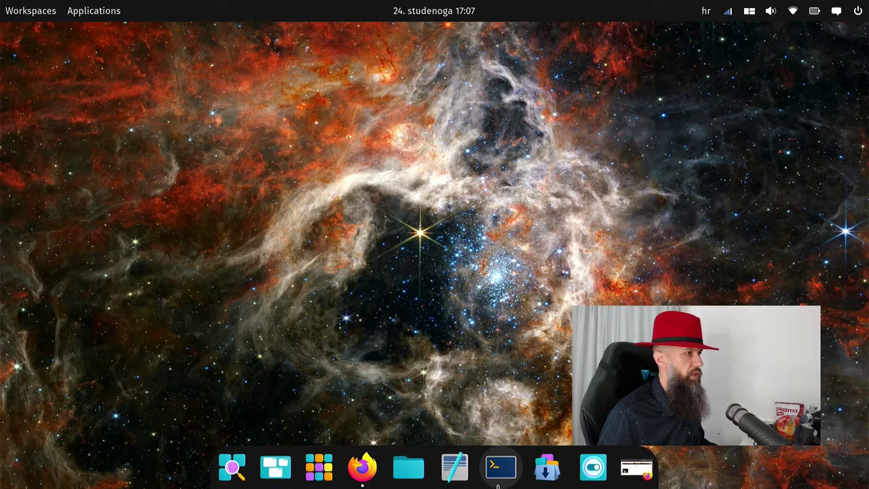
pyautogui.click(500, 469)
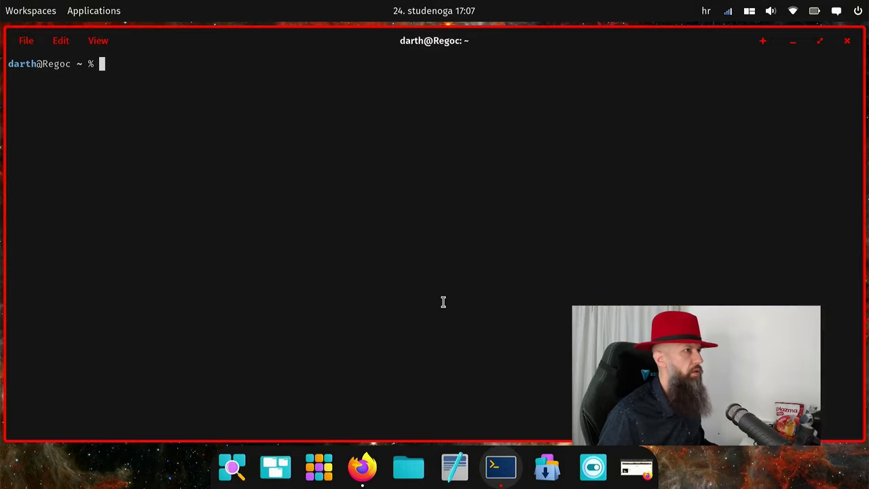
# Restore Firefox alongside the terminal, try bringing the terminal in front of it, and close the Firefox window.
pyautogui.click(370, 477)
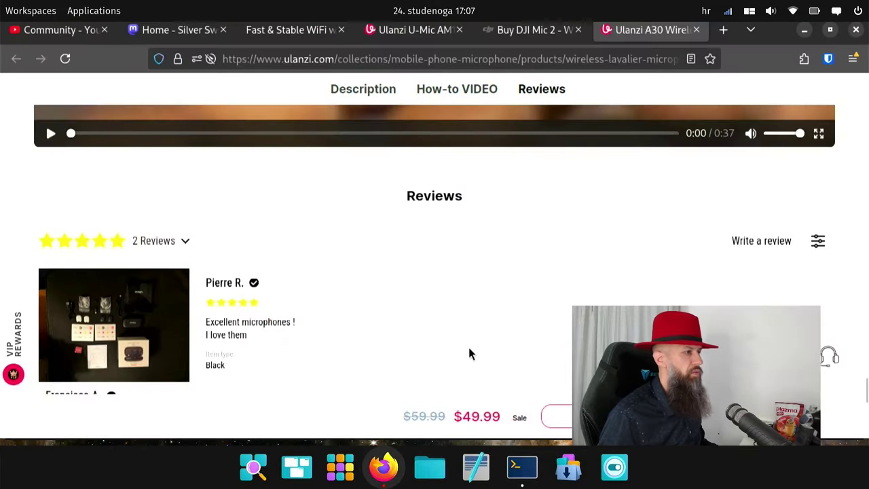
pyautogui.click(525, 473)
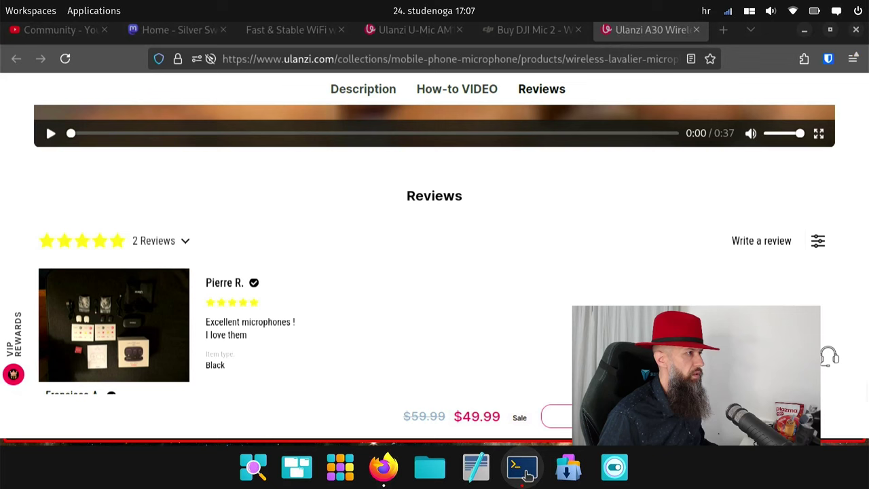
pyautogui.click(520, 471)
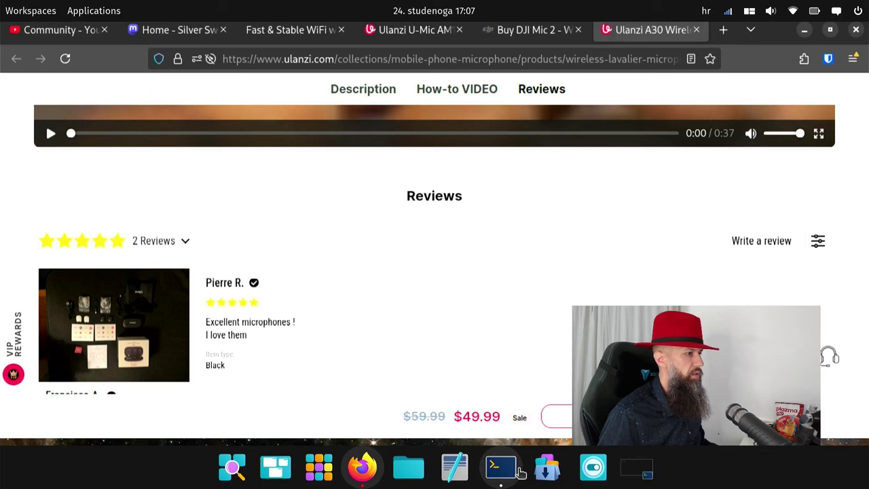
pyautogui.click(520, 472)
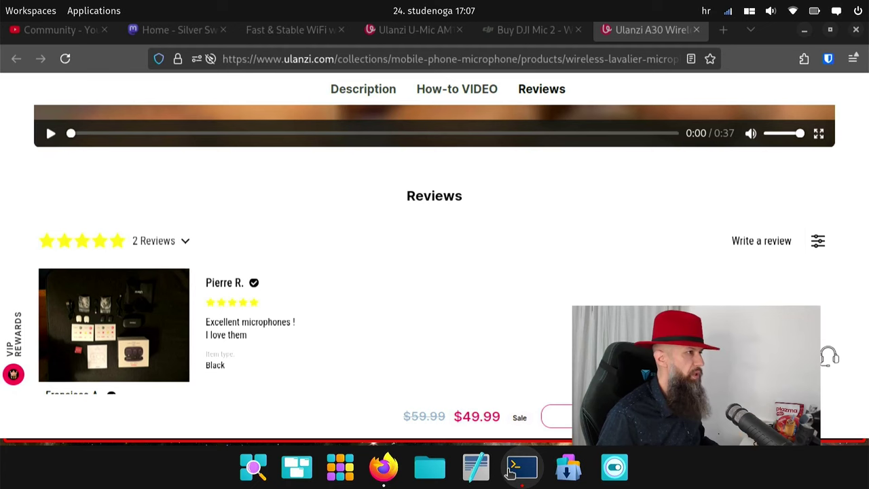
pyautogui.click(856, 30)
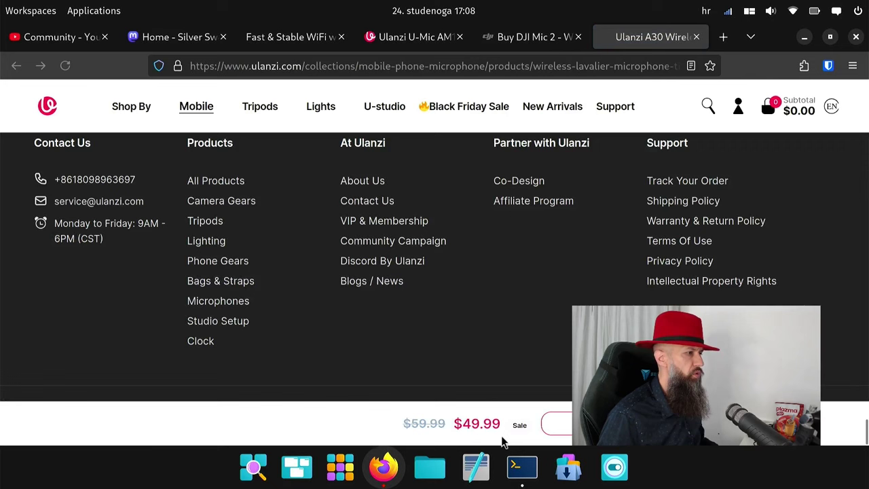
# Minimize the terminal and Firefox windows, and restore them with the terminal first.
pyautogui.click(521, 468)
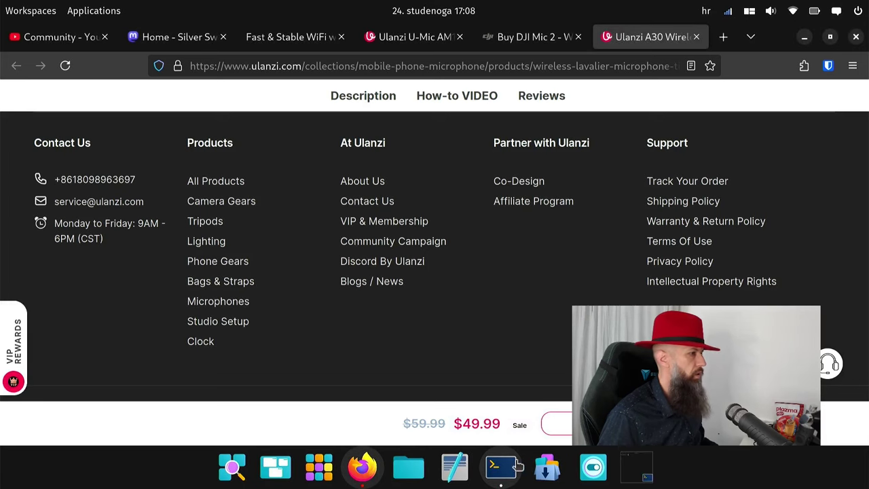
pyautogui.click(358, 470)
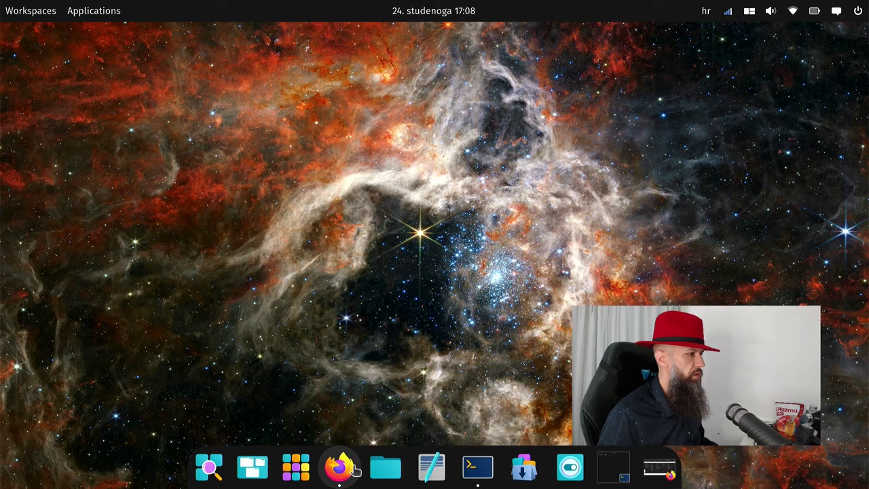
pyautogui.click(476, 464)
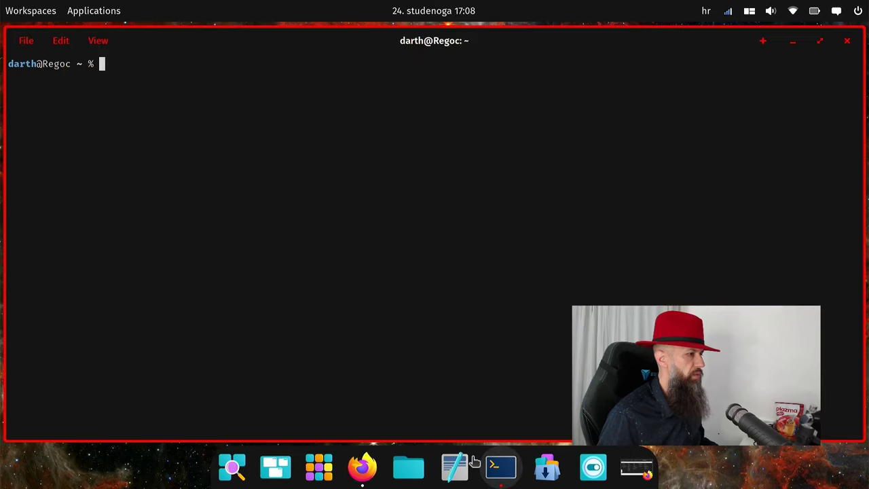
pyautogui.click(363, 468)
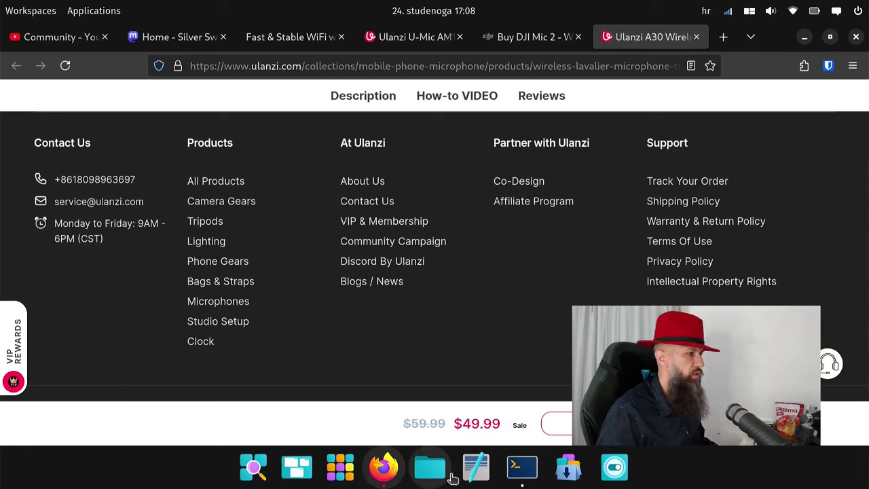
# Alternate focus between the terminal and Firefox, and review the window tiling options.
pyautogui.click(521, 469)
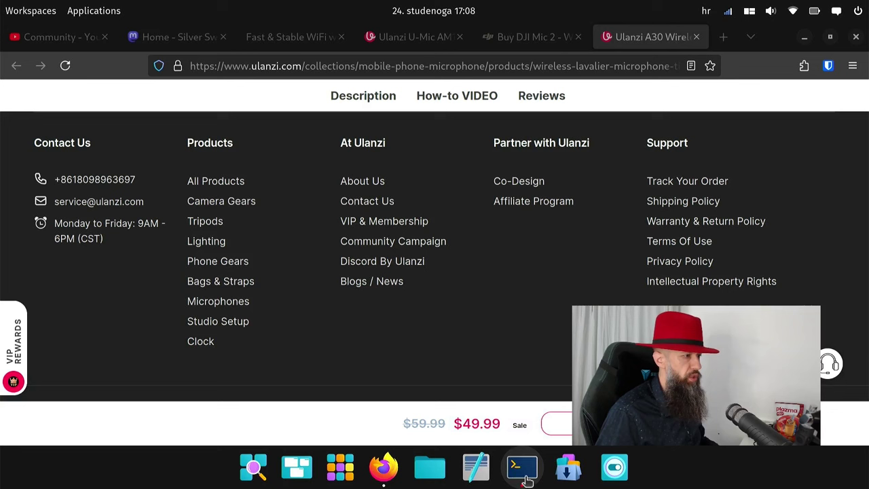
pyautogui.click(383, 473)
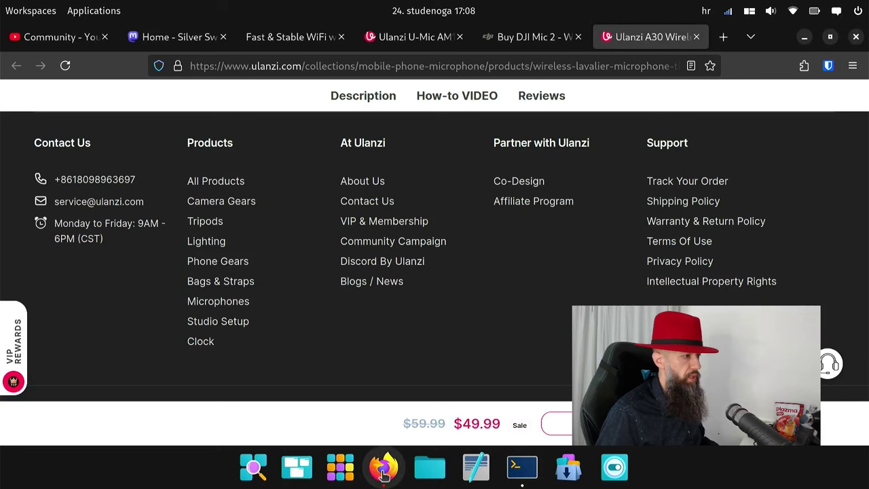
pyautogui.click(522, 467)
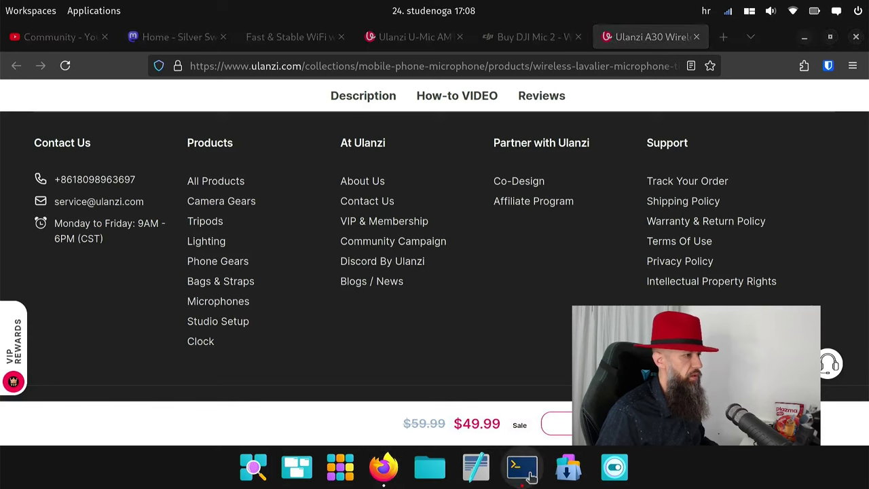
pyautogui.click(751, 19)
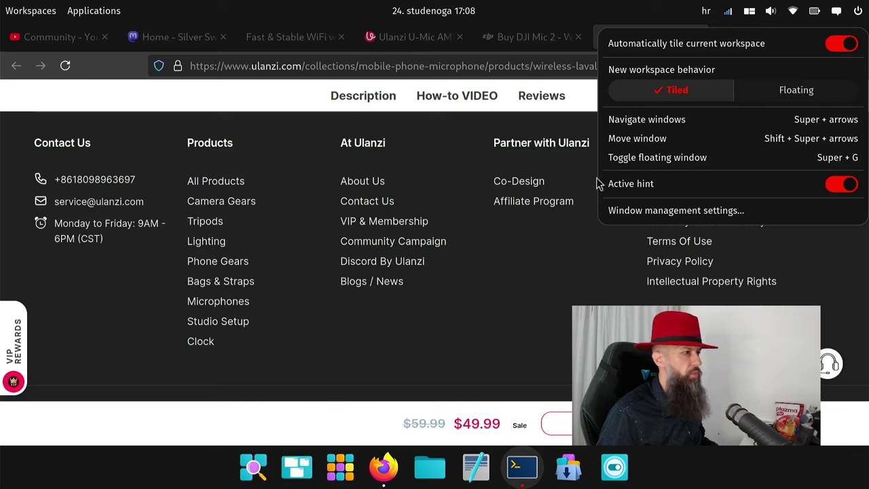
pyautogui.click(399, 338)
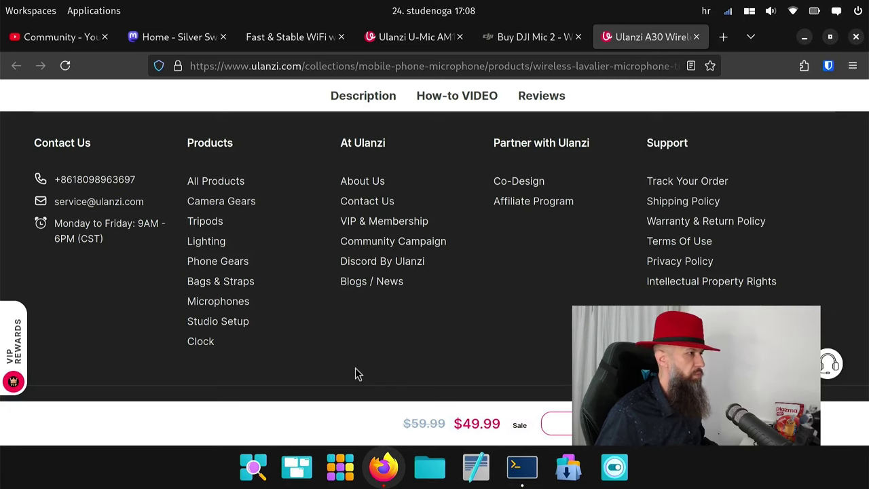
# Switch to the bare desktop and back to Firefox, and check the shortcuts for navigating and moving tiled windows.
pyautogui.press('super+d')
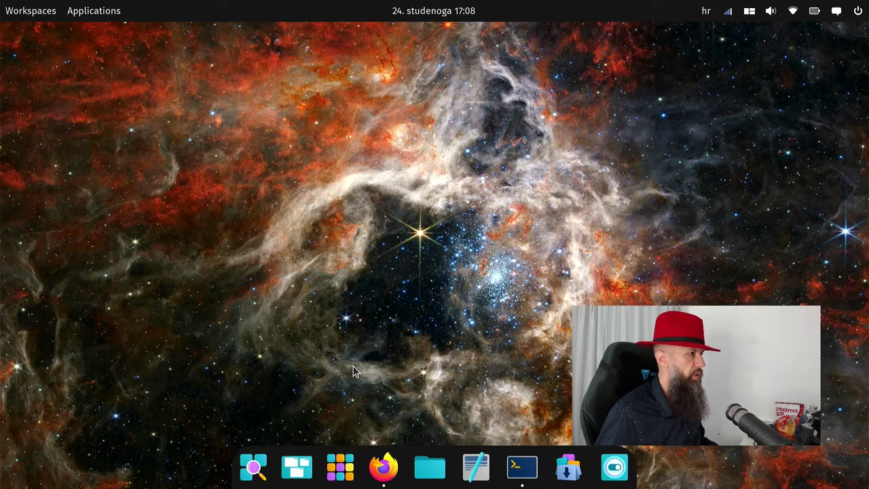
pyautogui.press('super+d')
pyautogui.press('super+d')
pyautogui.press('super+d')
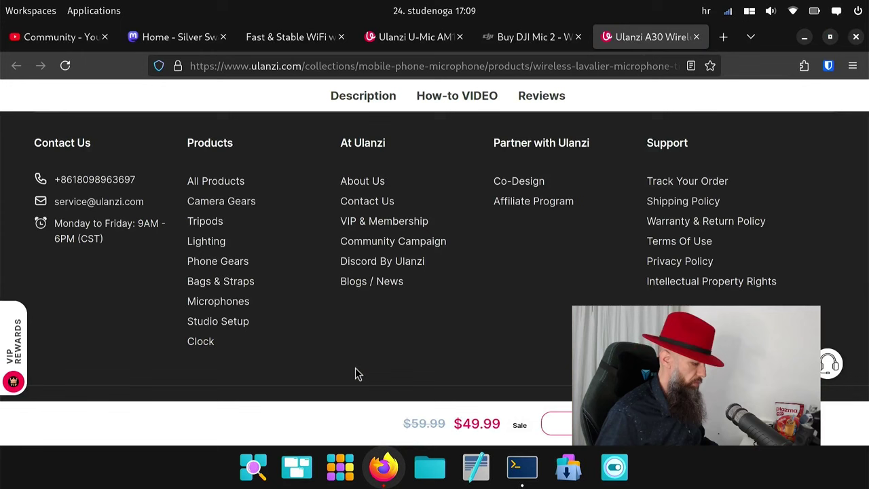
pyautogui.click(750, 12)
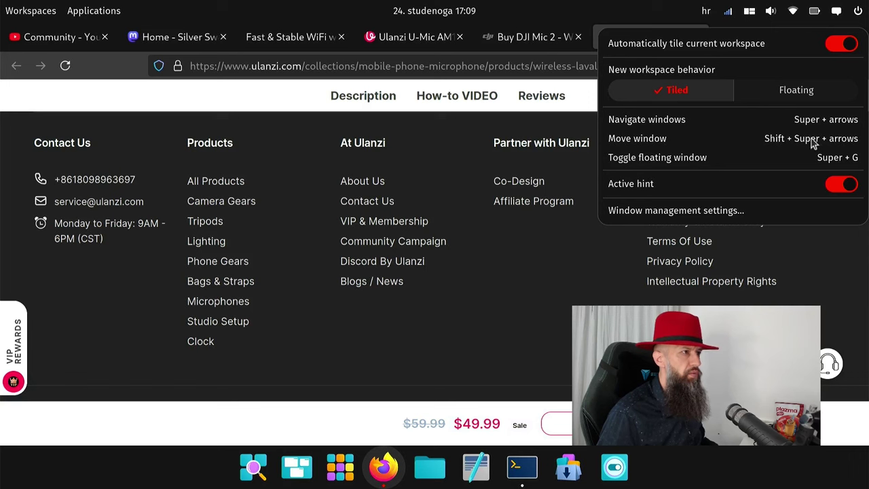
pyautogui.click(409, 371)
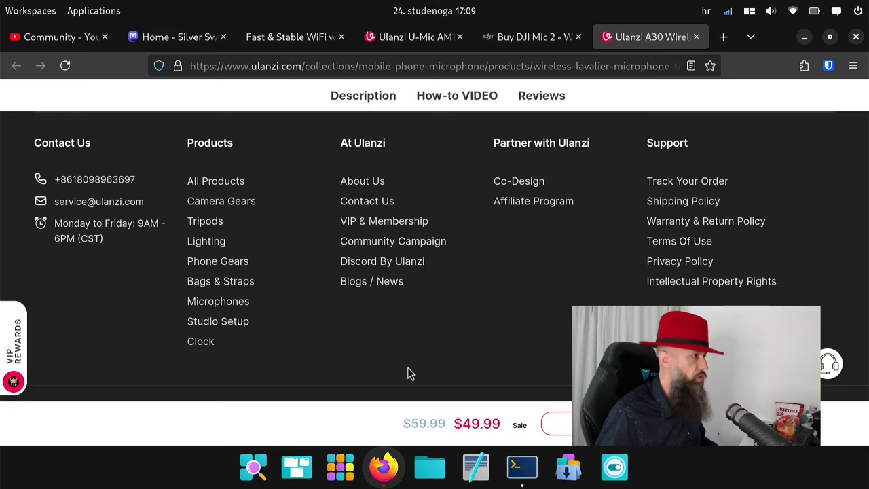
# Unmaximize Firefox and move its tile to different sides of the terminal, including above it, ending on the terminal's right.
pyautogui.press('super+m')
pyautogui.press('super+shift+Left')
pyautogui.press('super+shift+Right')
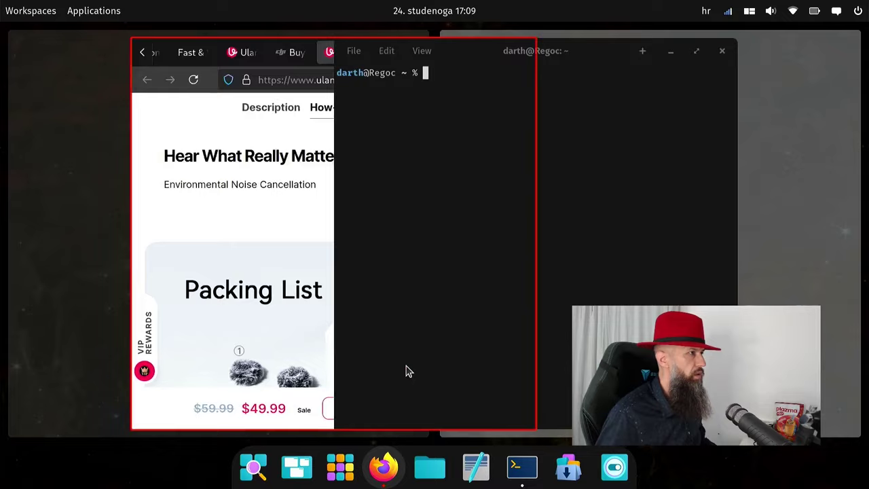
pyautogui.press('super+shift+Left')
pyautogui.press('super+shift+Up')
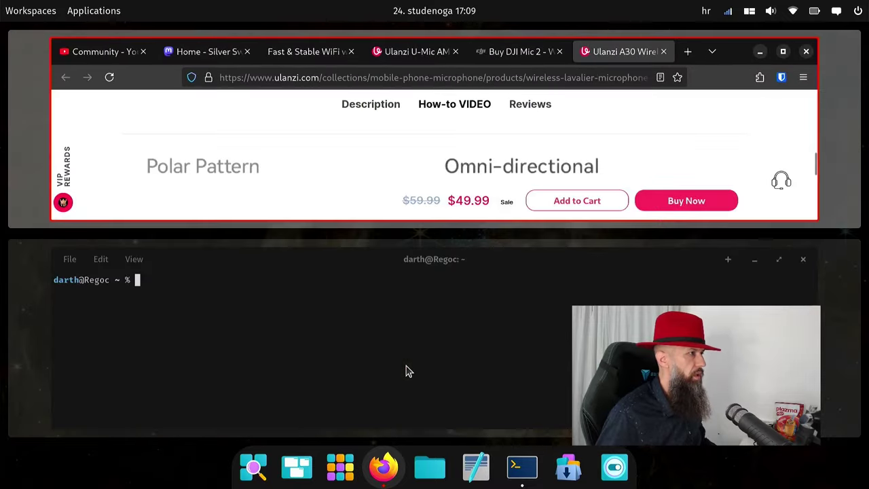
pyautogui.press('super+shift+Down')
pyautogui.press('super+shift+Left')
pyautogui.press('super+shift+Right')
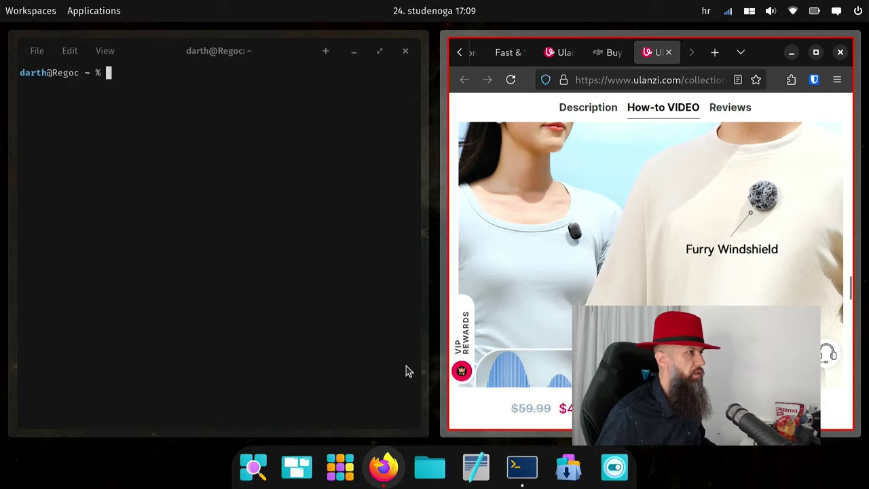
# Focus the terminal tile, move it to the right of Firefox, and return it to the left.
pyautogui.click(223, 270)
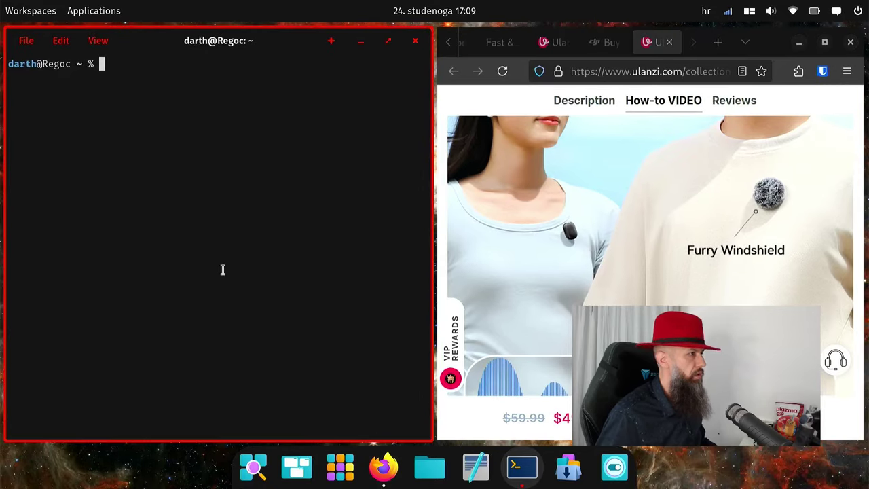
pyautogui.press('super+shift+Right')
pyautogui.press('super+shift+Left')
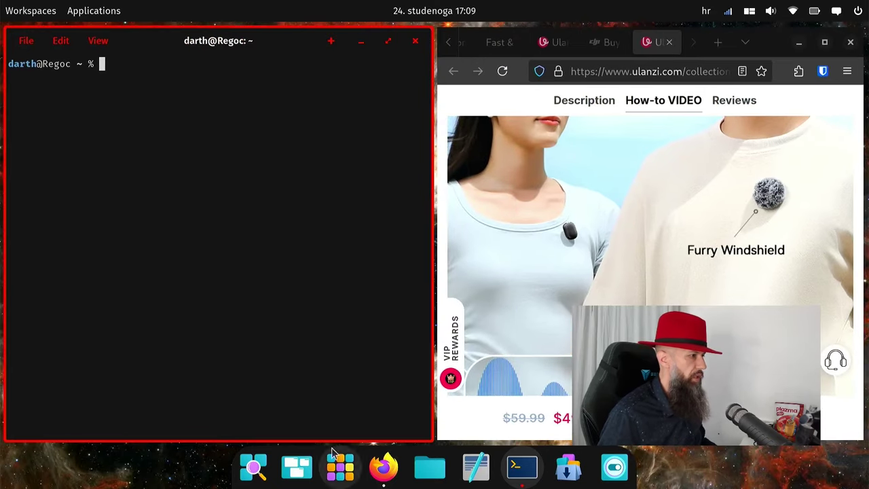
# Open the text editor as a tile between the terminal and Firefox, and keep it focused.
pyautogui.click(479, 468)
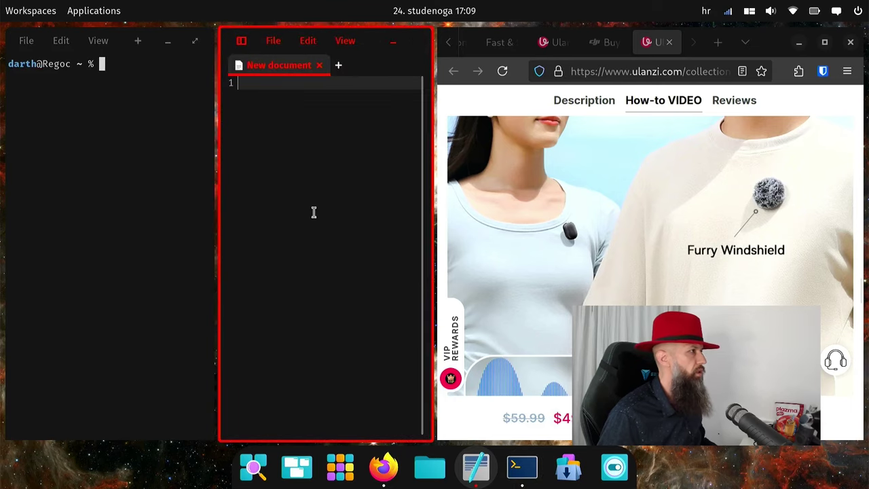
pyautogui.click(155, 228)
pyautogui.click(303, 205)
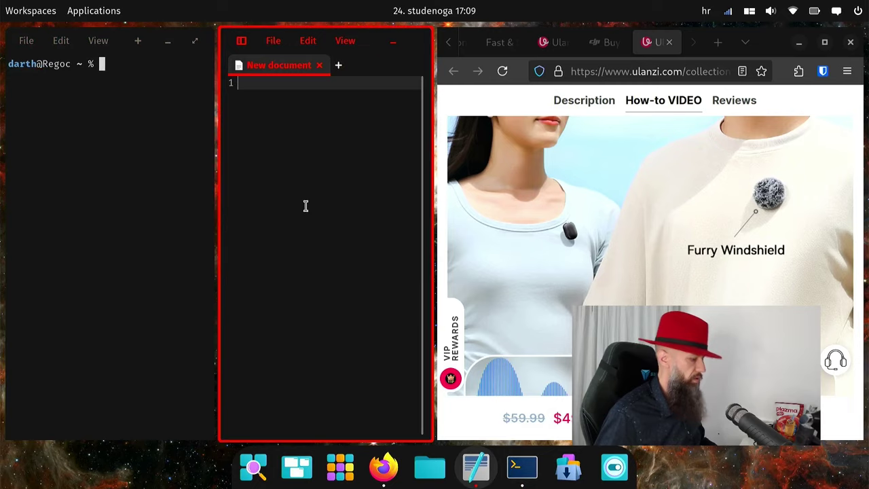
# Move the text editor tile out of the terminal's half and group it with Firefox in the right half.
pyautogui.press('super')
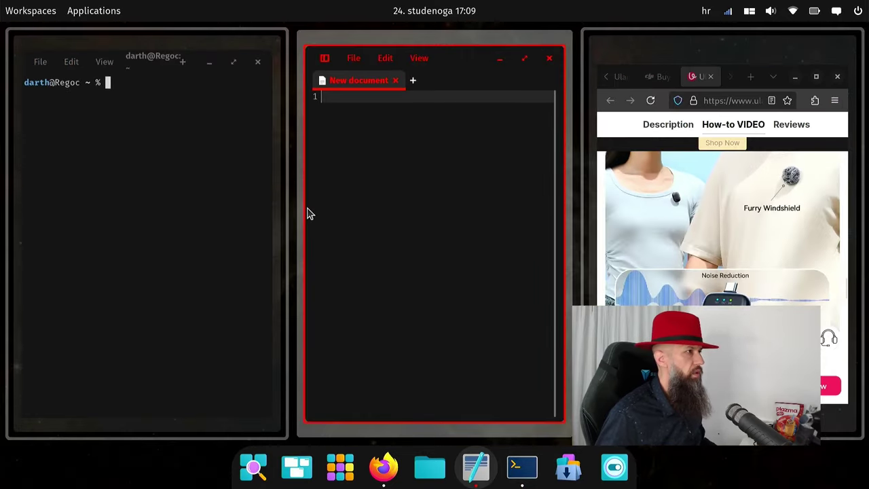
pyautogui.press('super')
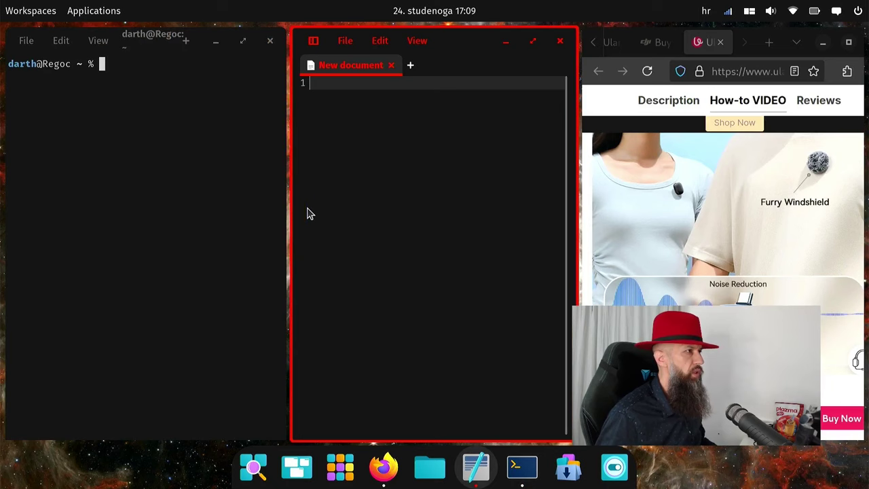
pyautogui.press('super')
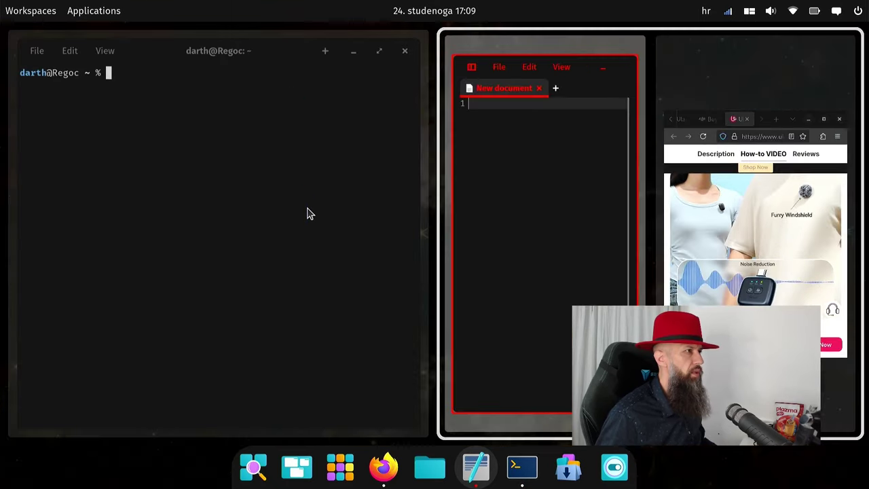
pyautogui.press('super')
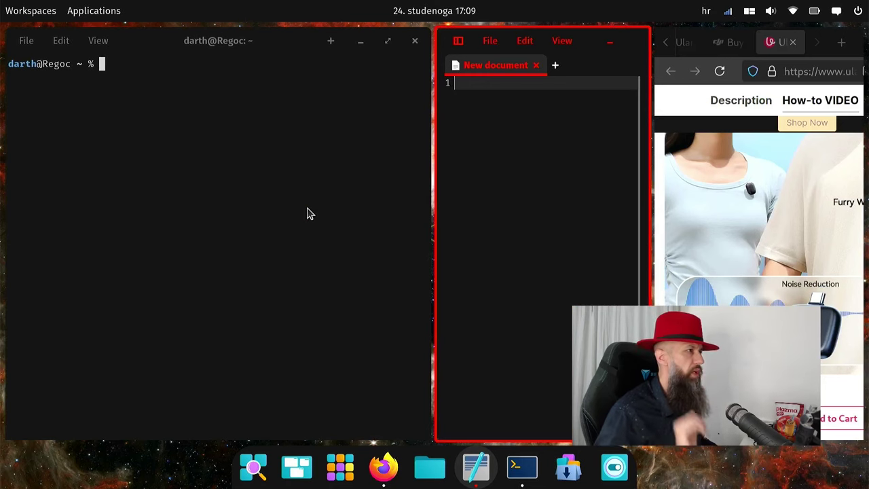
# Swap the text editor with Firefox and back, and move it into the left half beside the terminal.
pyautogui.press('super+shift+Right')
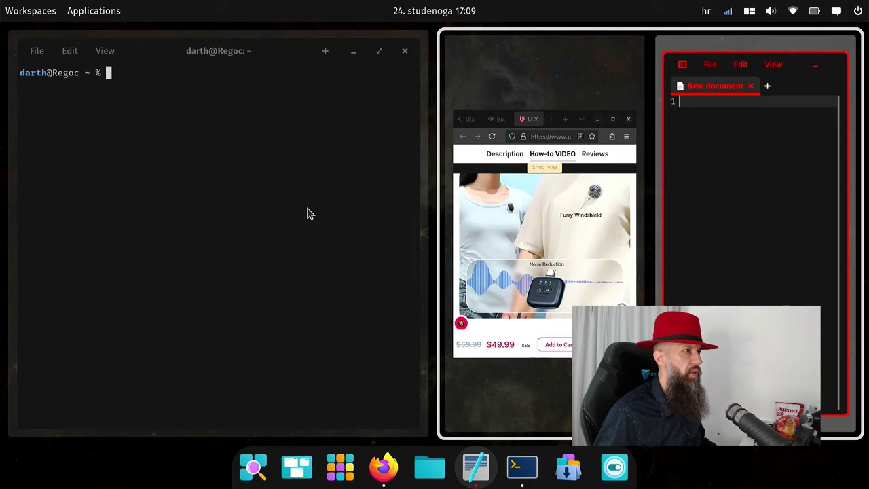
pyautogui.press('super+shift+Left')
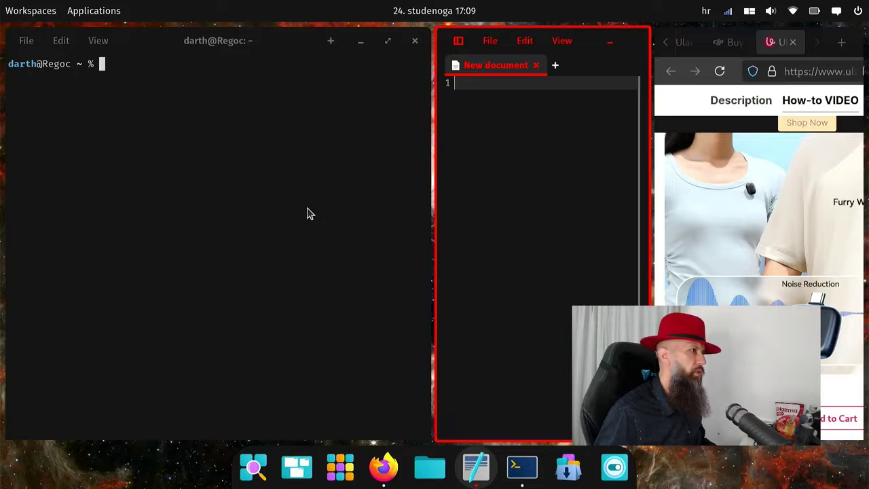
pyautogui.press('super+shift+Left')
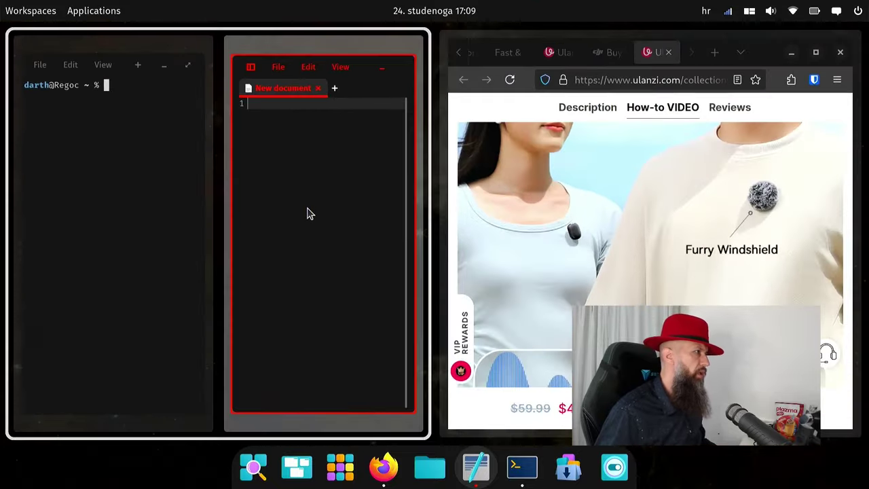
# Toggle the text editor to a floating window, shift it slightly downward, and return it to its tile beside the terminal.
pyautogui.press('super+shift+Left')
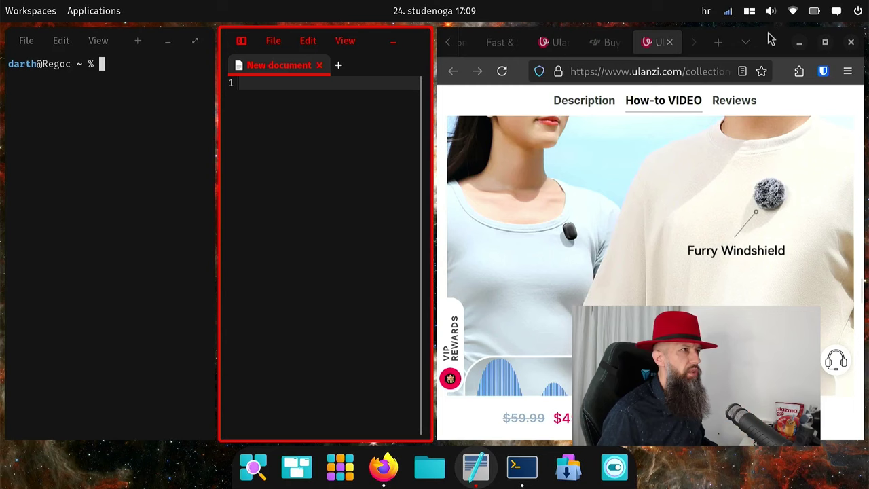
pyautogui.click(750, 11)
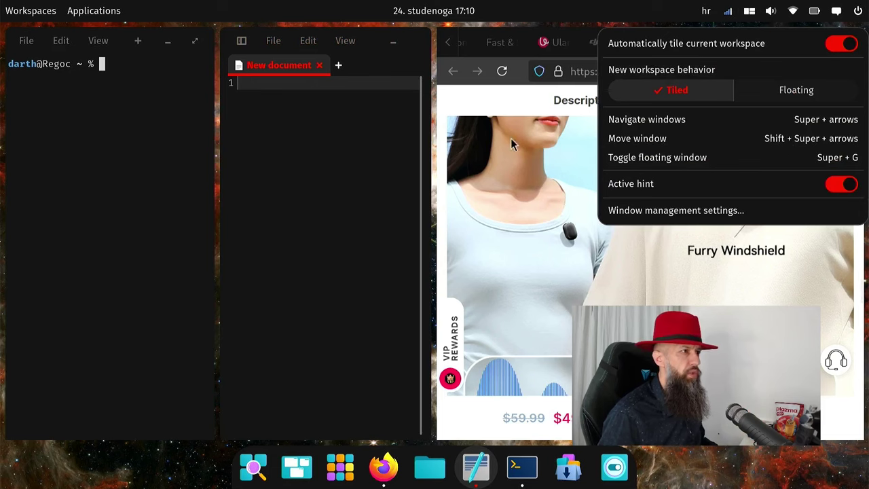
pyautogui.click(301, 242)
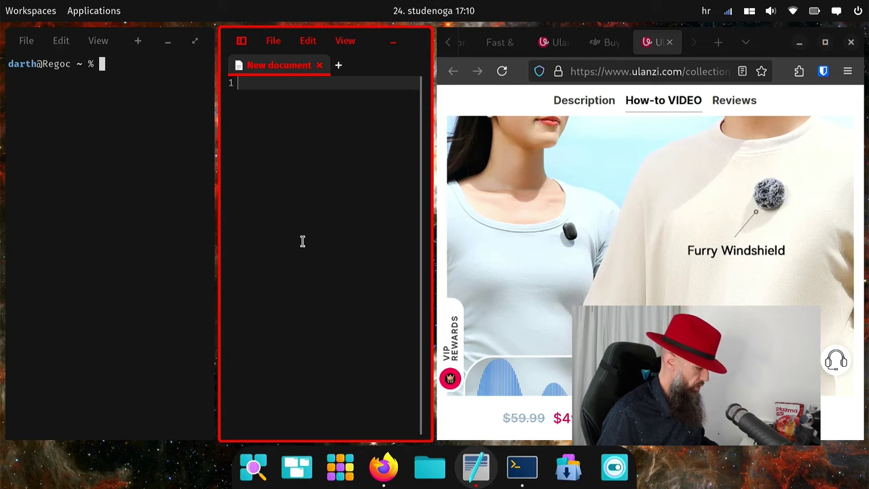
pyautogui.press('super+g')
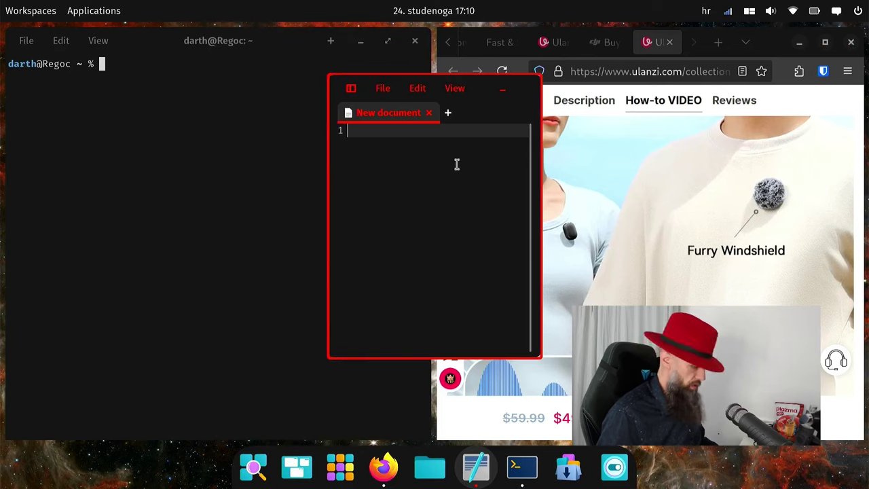
pyautogui.moveTo(487, 91); pyautogui.dragTo(480, 113)
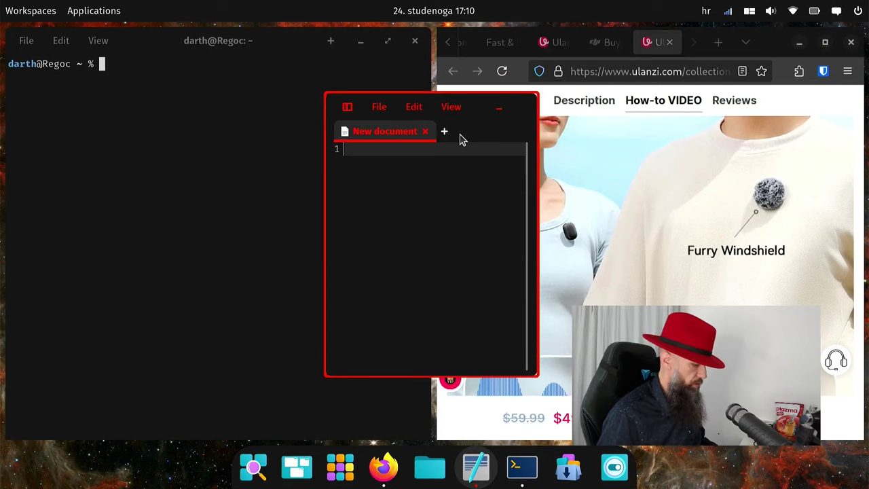
pyautogui.press('super+g')
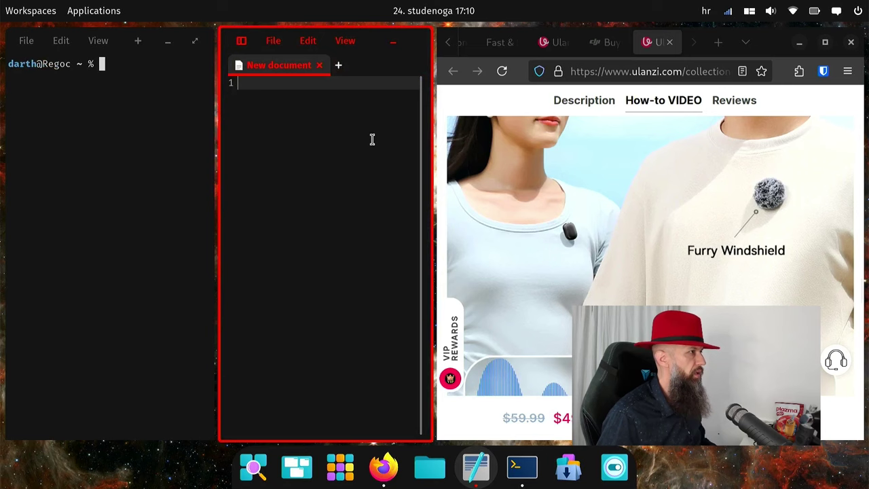
# Open the window management settings as a tile below the text editor, and swap it above the editor and back.
pyautogui.click(758, 18)
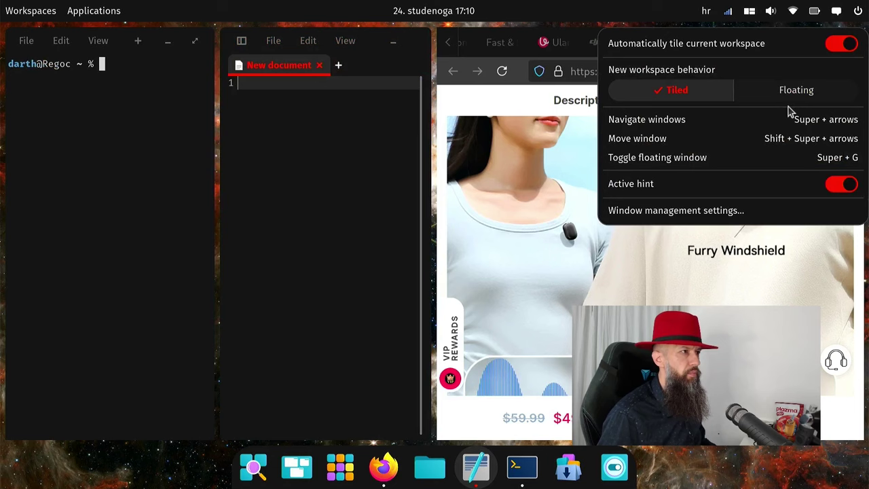
pyautogui.click(699, 211)
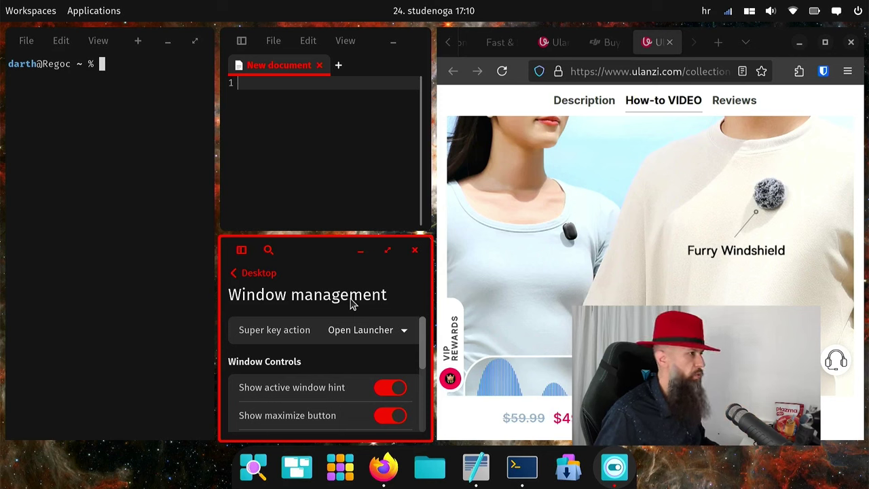
pyautogui.press('super+Up')
pyautogui.press('super+Down')
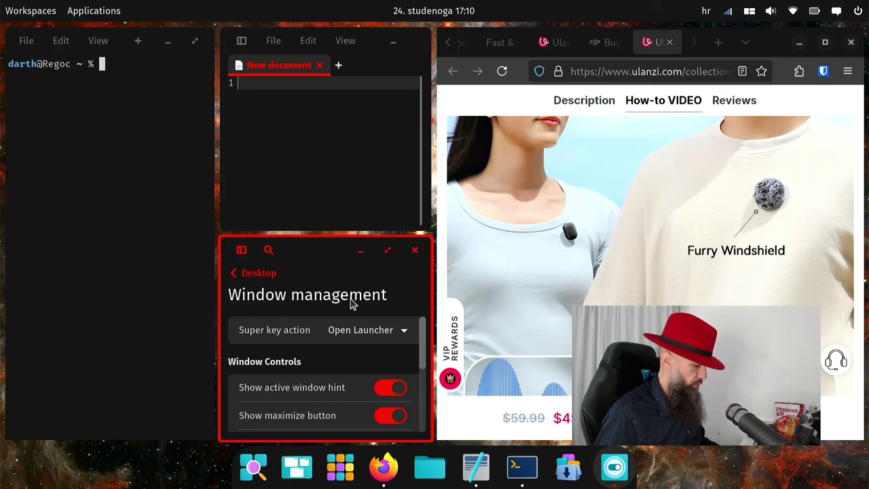
pyautogui.press('super+shift+Up')
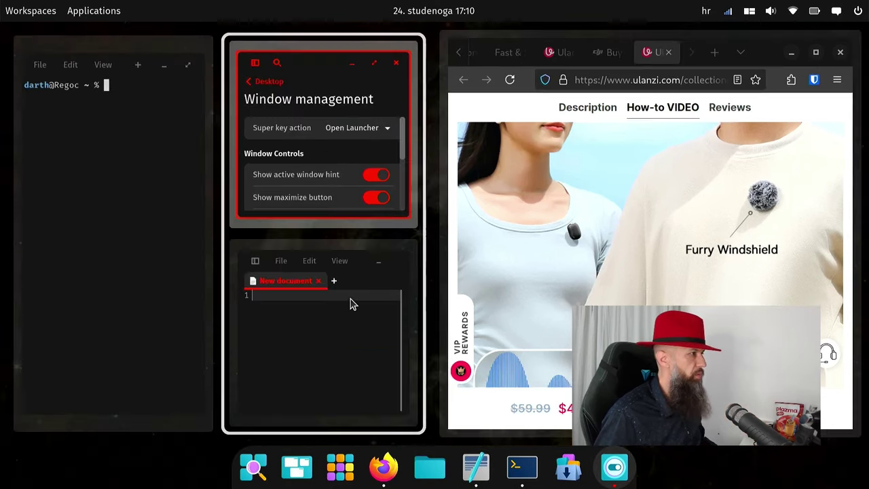
pyautogui.press('super+shift+Down')
# Switch the settings and text editor tiles to side by side, and move the settings out into their own column beside Firefox.
pyautogui.press('super+o')
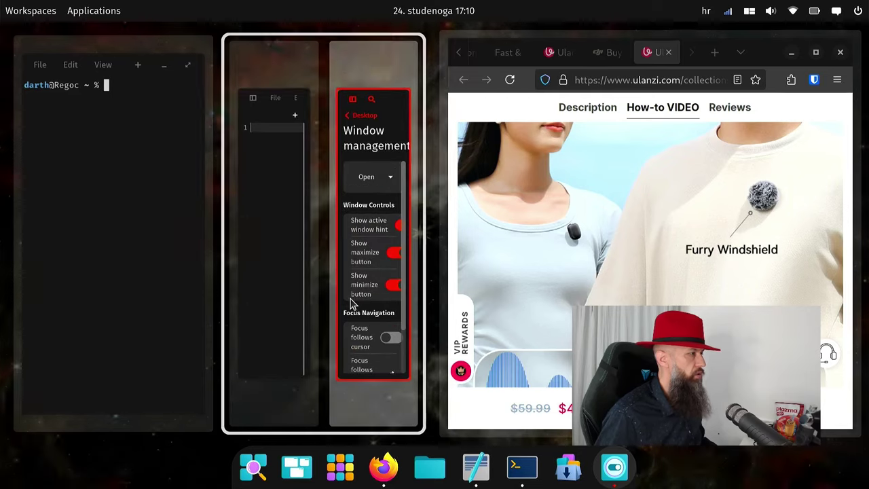
pyautogui.press('super+o')
pyautogui.press('super+Return')
pyautogui.hotkey('shift', 'Left')
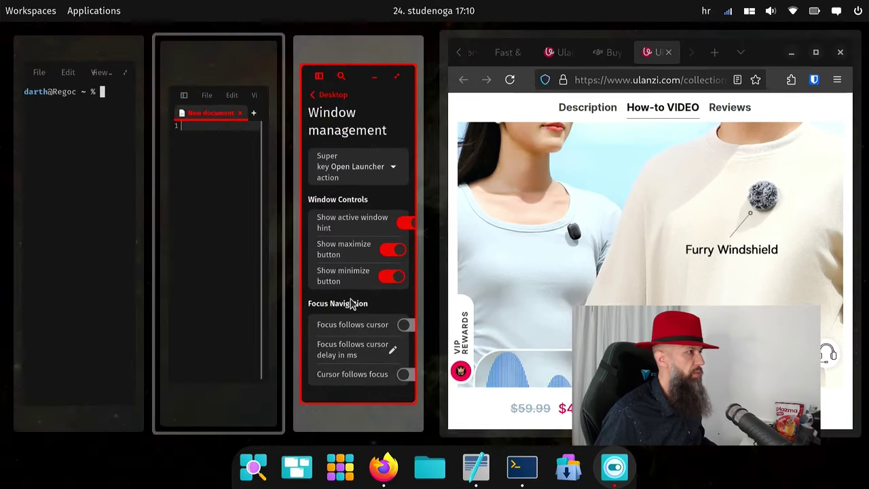
pyautogui.press('Return')
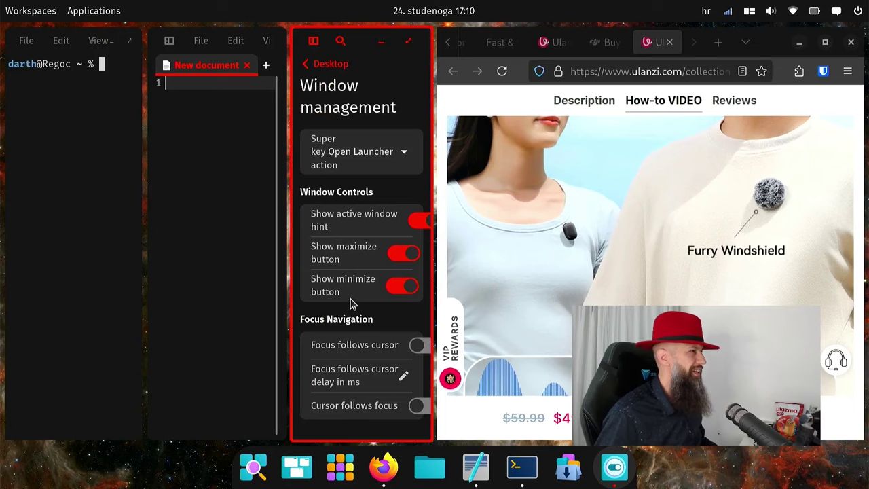
pyautogui.press('super+Return')
pyautogui.hotkey('shift', 'Right')
pyautogui.press('Return')
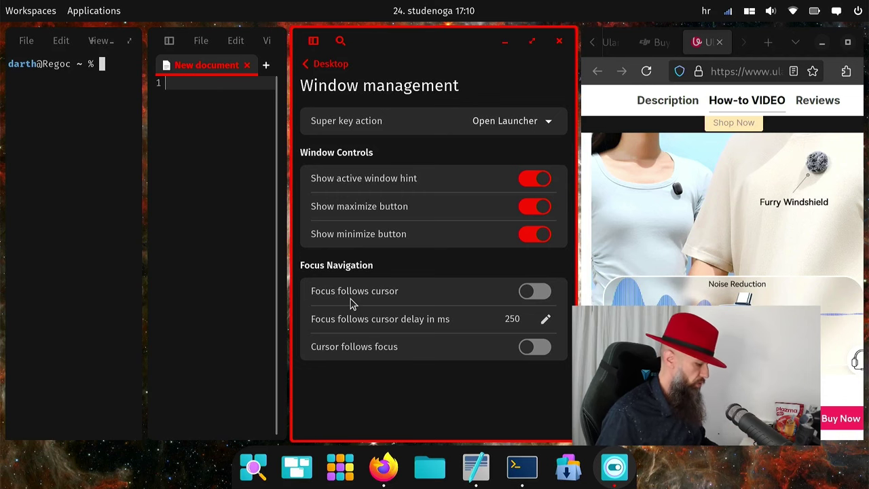
# Enable Focus follows cursor in the floated and maximized window management settings, and close the window.
pyautogui.press('super+g')
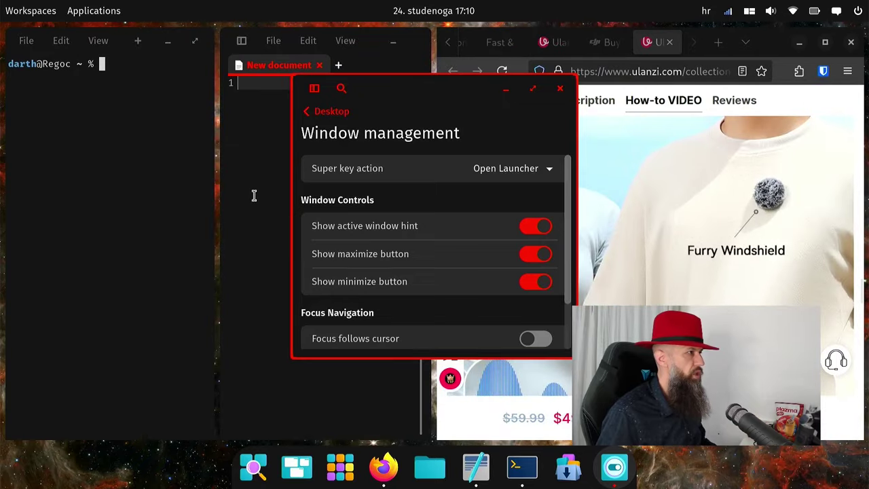
pyautogui.click(530, 92)
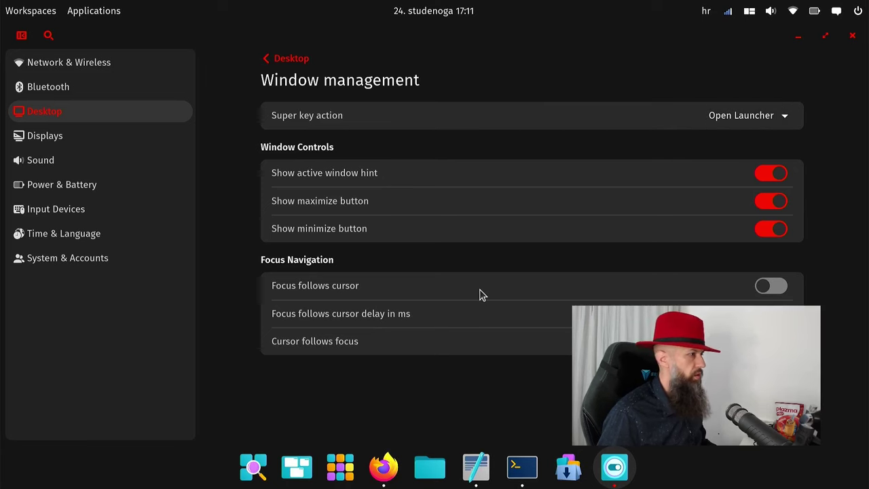
pyautogui.click(770, 283)
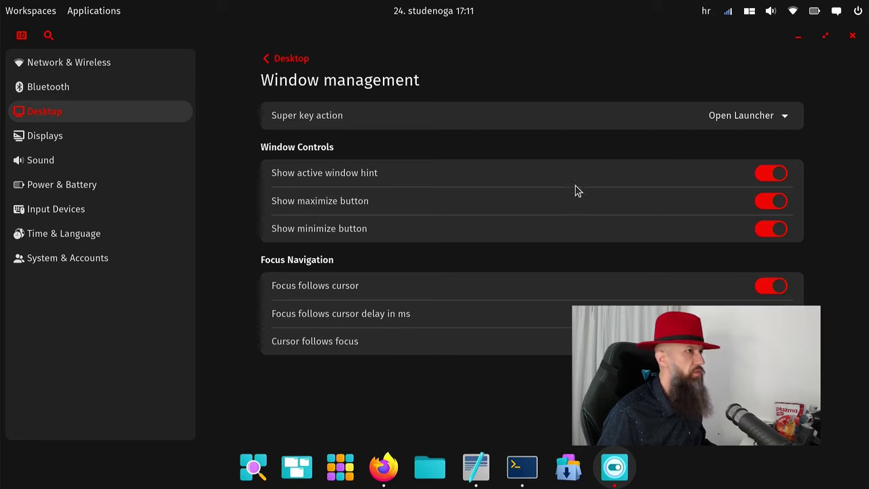
pyautogui.click(852, 35)
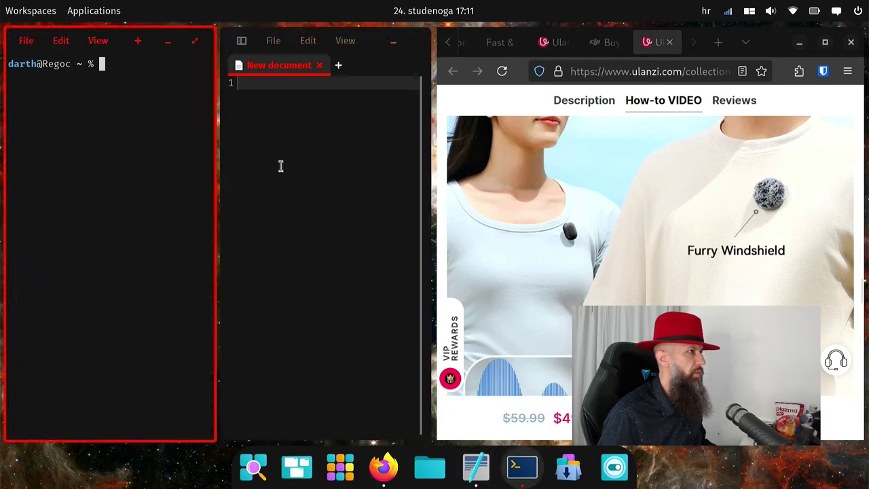
# Reopen the window management settings as a floating window, widen it, set Focus follows cursor delay to 0 ms, and close it.
pyautogui.click(749, 11)
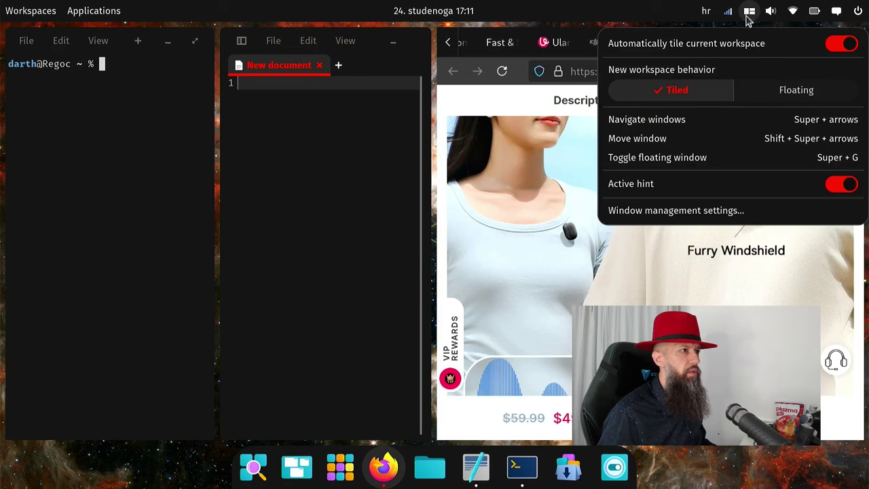
pyautogui.click(685, 211)
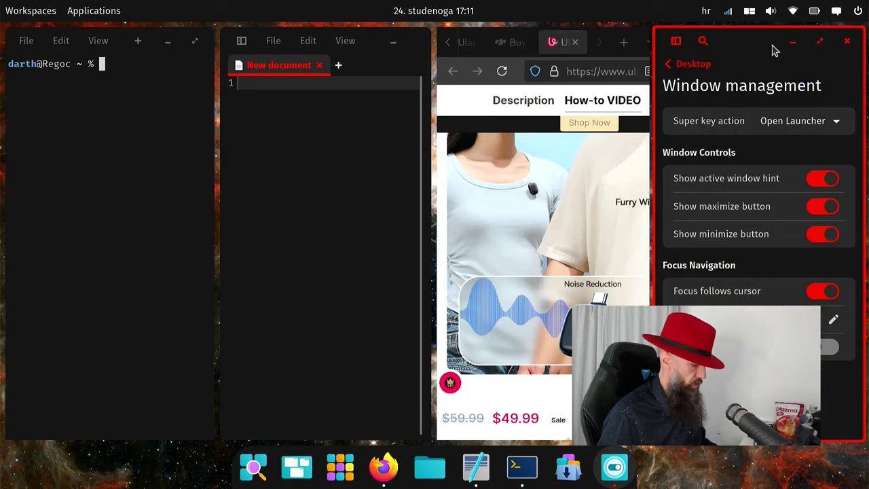
pyautogui.press('super+g')
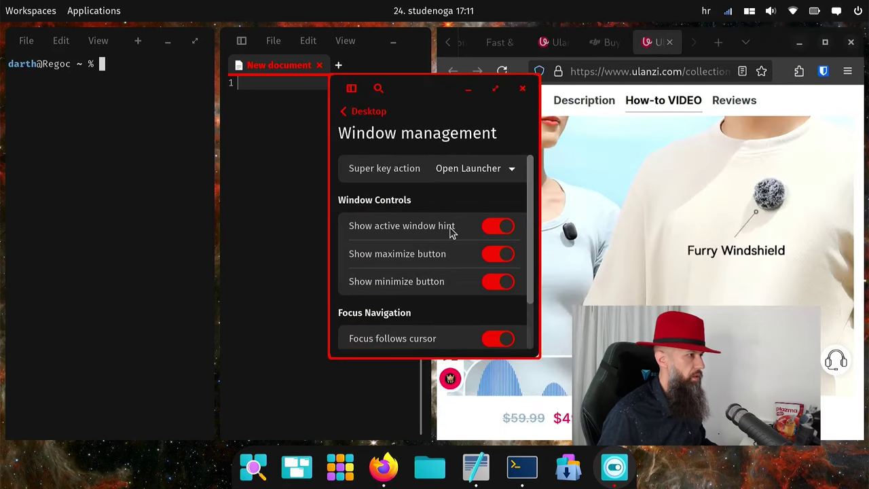
pyautogui.scroll(-3, 476, 349)
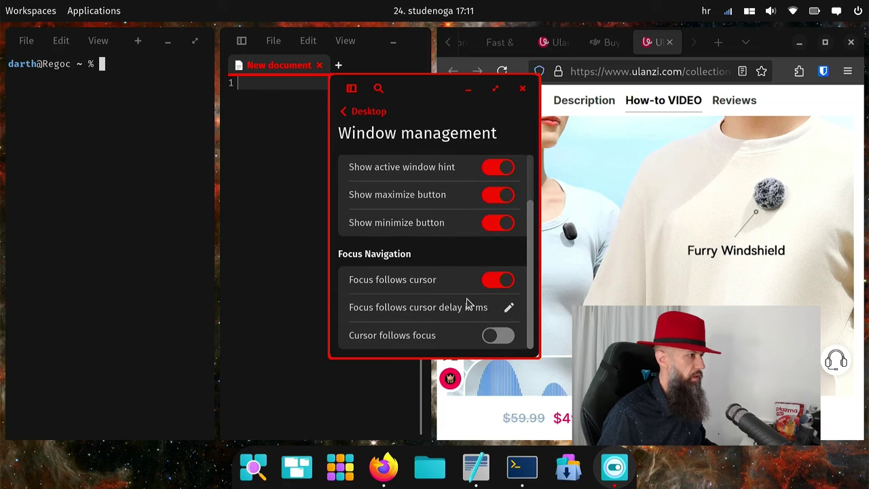
pyautogui.click(509, 310)
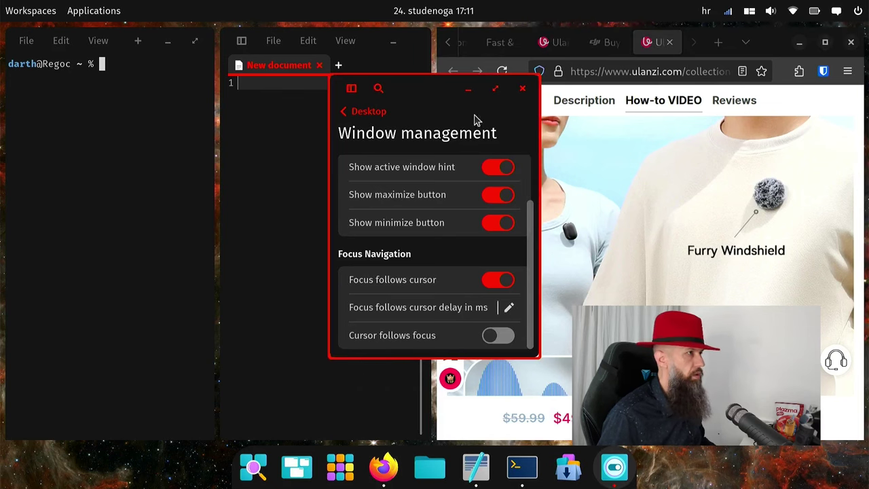
pyautogui.moveTo(331, 148); pyautogui.dragTo(210, 177)
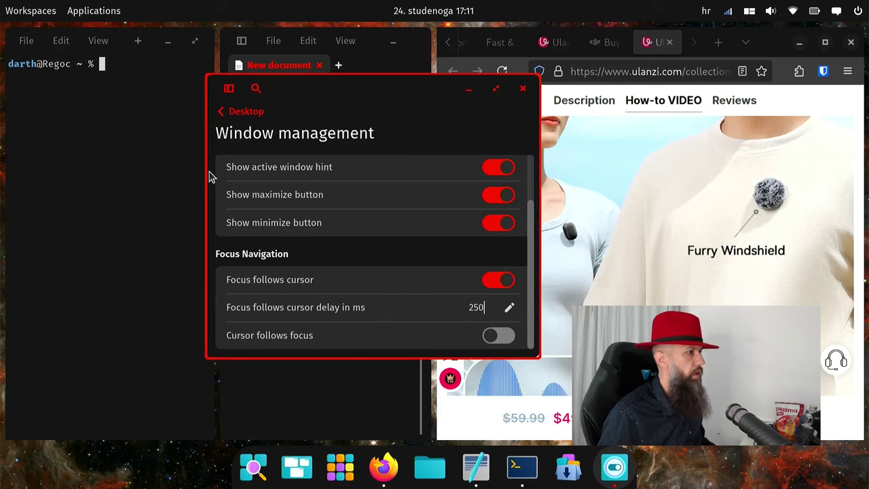
pyautogui.doubleClick(475, 307)
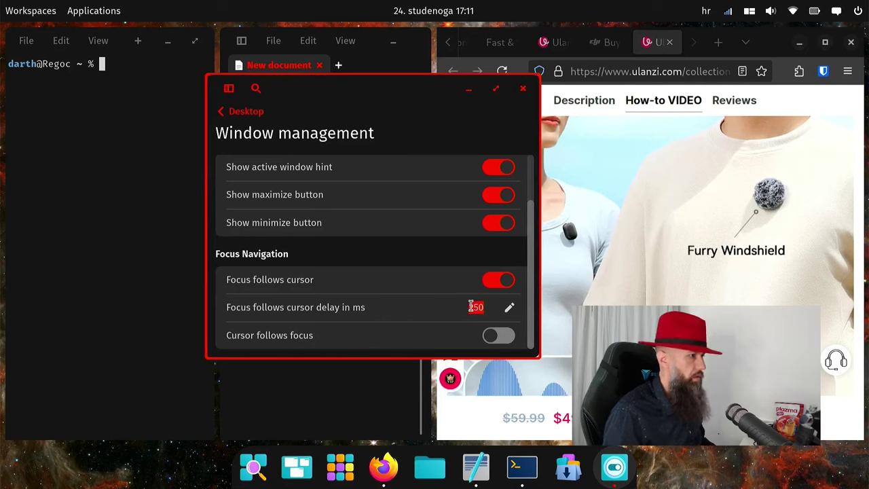
pyautogui.write('0')
pyautogui.press('Return')
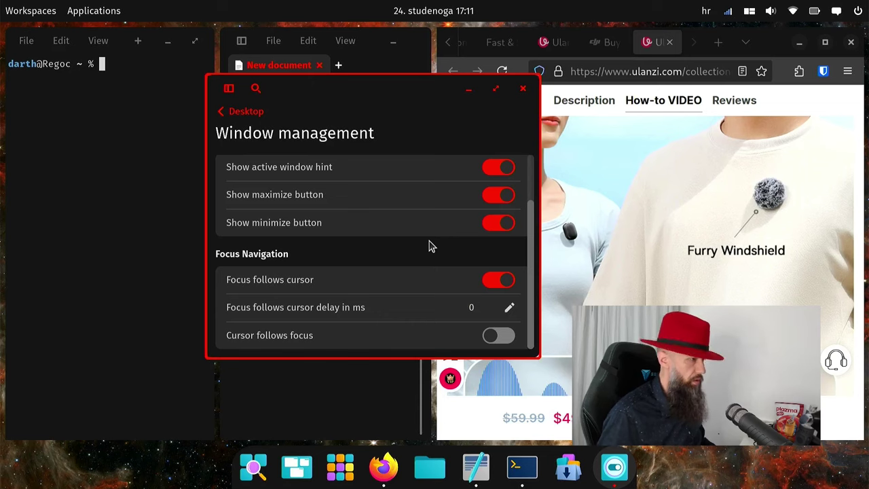
pyautogui.click(524, 95)
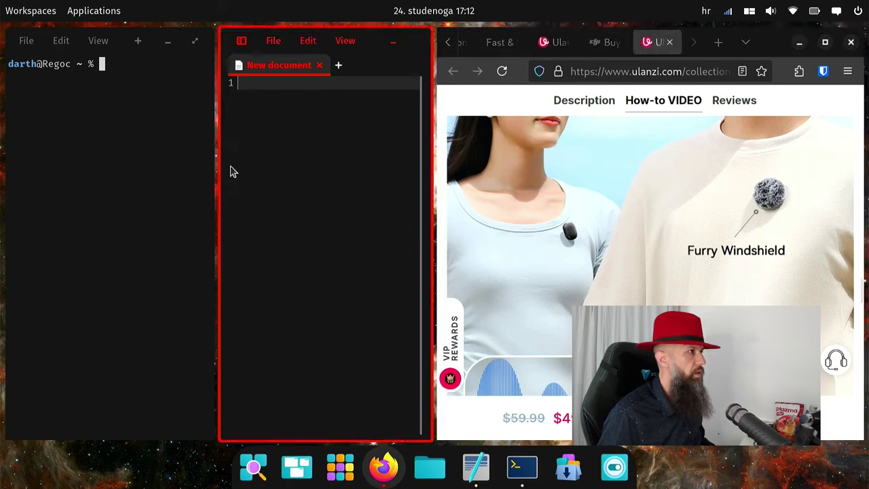
# Open the Sound settings from the volume applet, view them maximized, and restore the window as a tile between the text editor and Firefox.
pyautogui.click(750, 11)
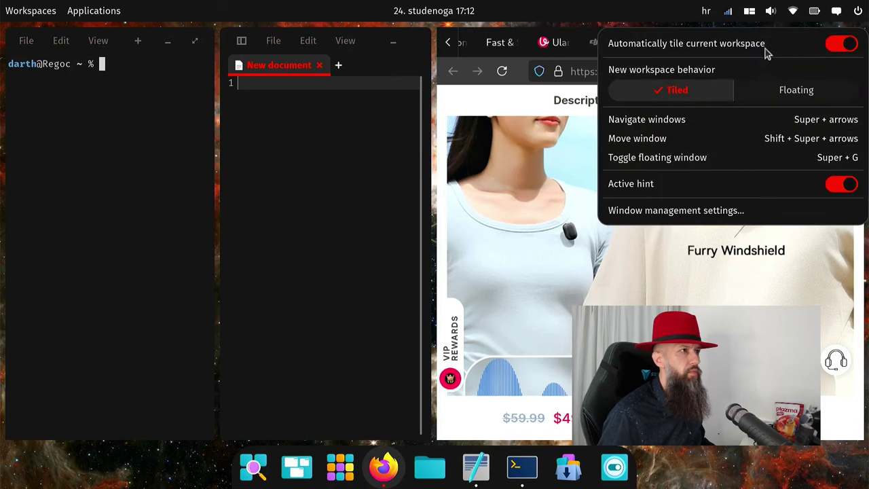
pyautogui.click(768, 18)
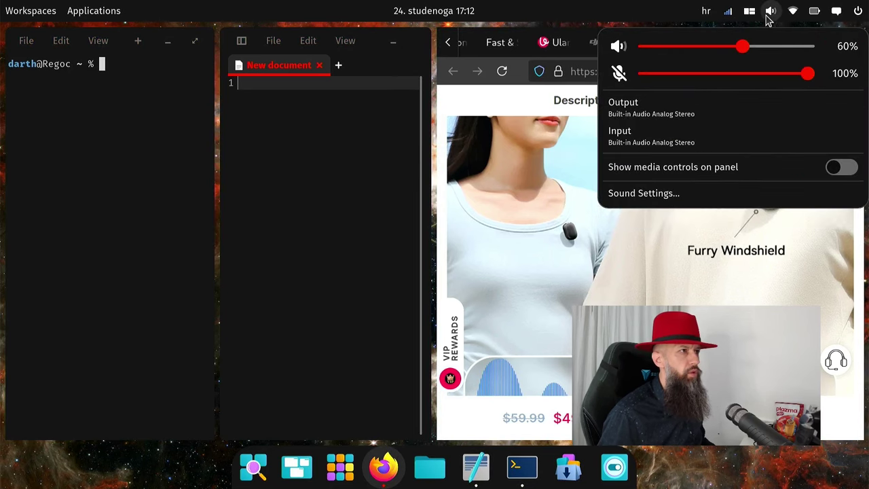
pyautogui.click(769, 18)
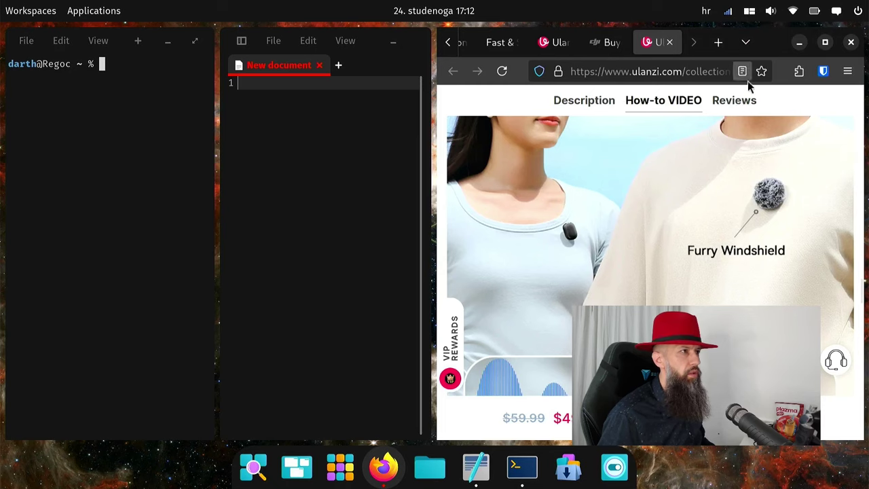
pyautogui.click(770, 12)
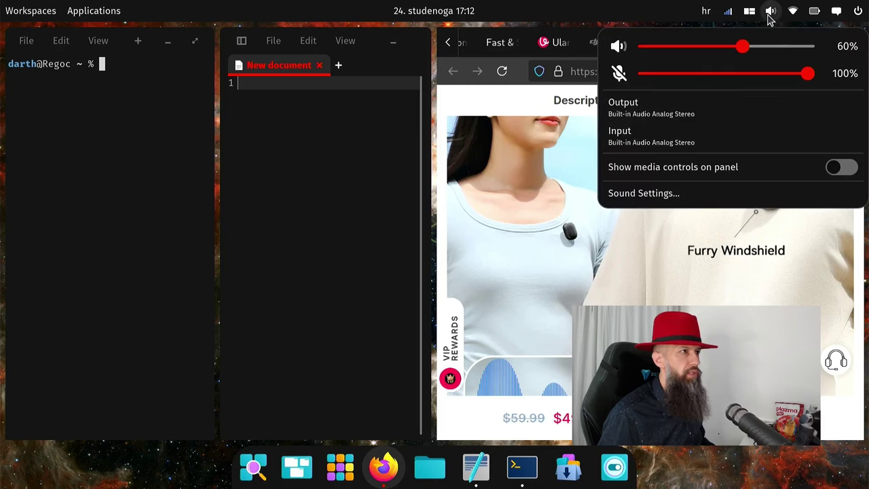
pyautogui.click(646, 197)
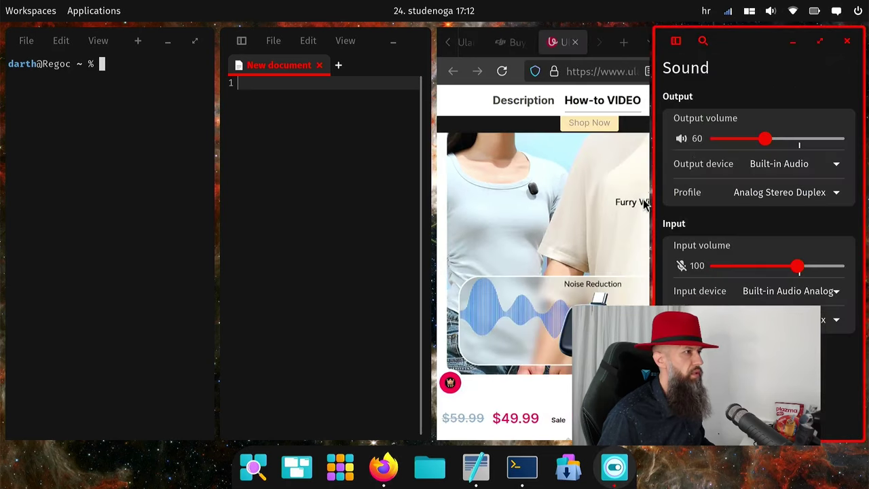
pyautogui.click(816, 45)
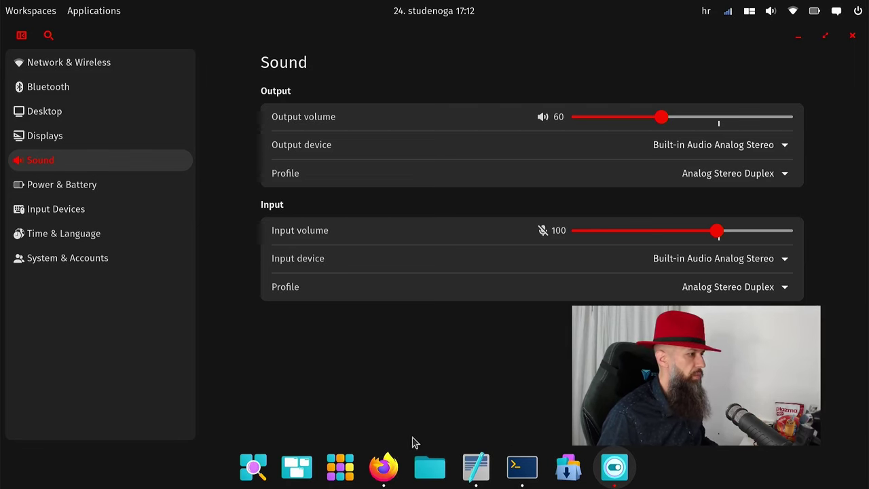
pyautogui.click(382, 477)
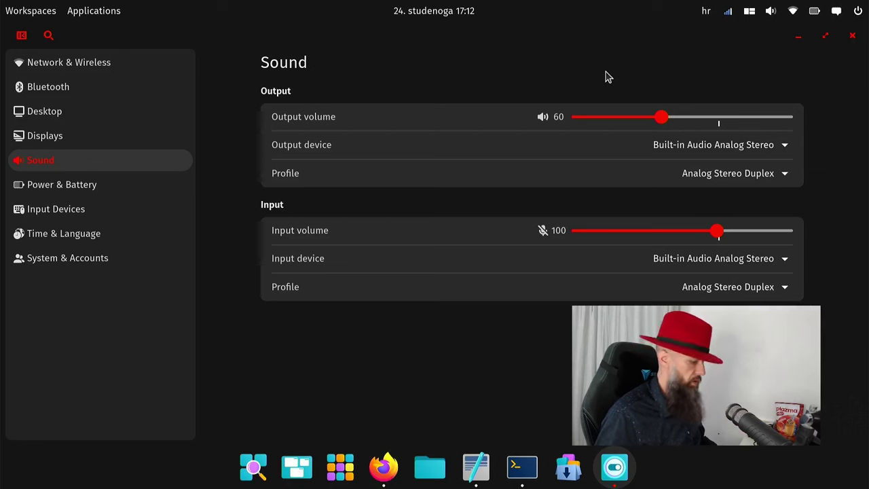
pyautogui.press('super+f')
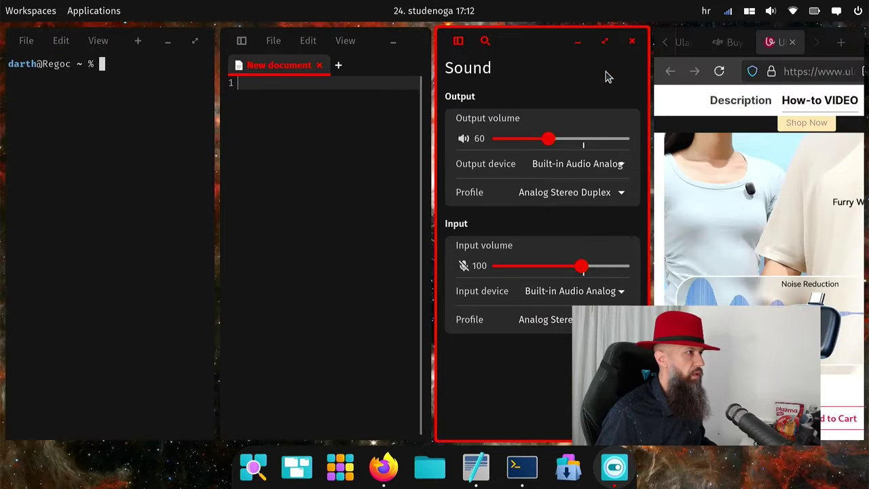
# Close the Sound settings window, view the power profile, charge limit and brightness options in the battery applet, and dismiss it.
pyautogui.click(632, 40)
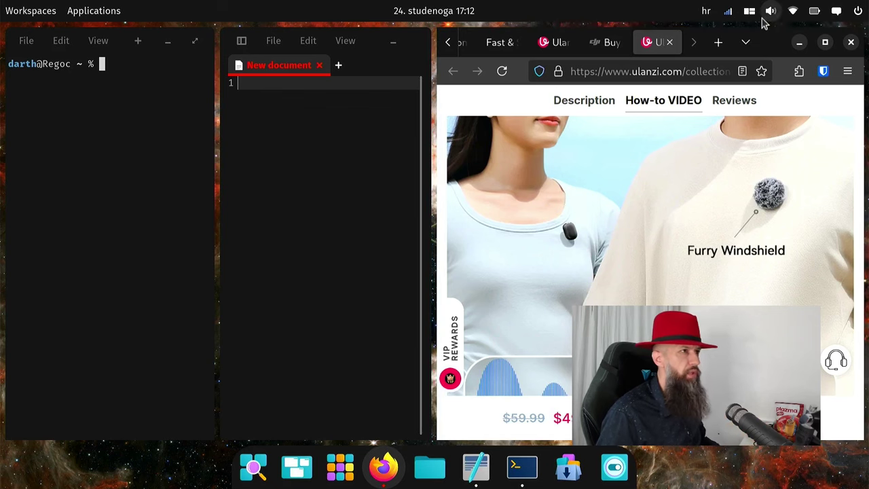
pyautogui.click(814, 12)
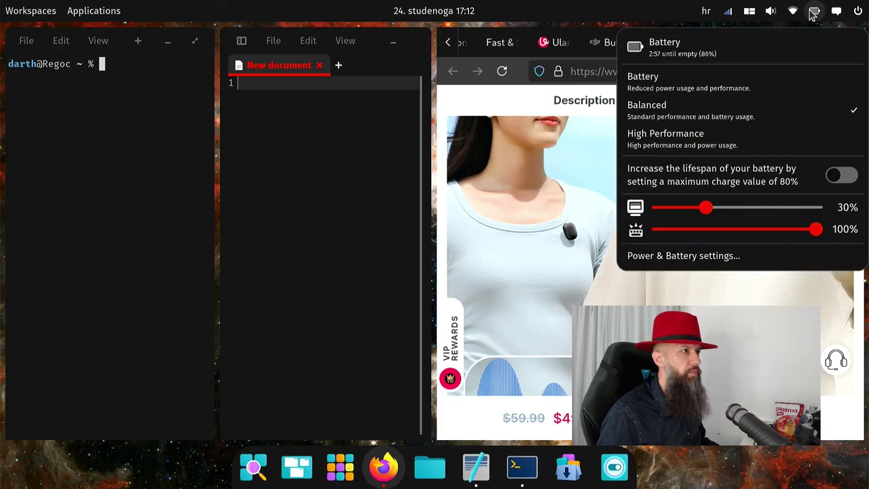
pyautogui.click(813, 12)
pyautogui.click(793, 11)
pyautogui.click(813, 14)
pyautogui.click(812, 19)
pyautogui.click(815, 14)
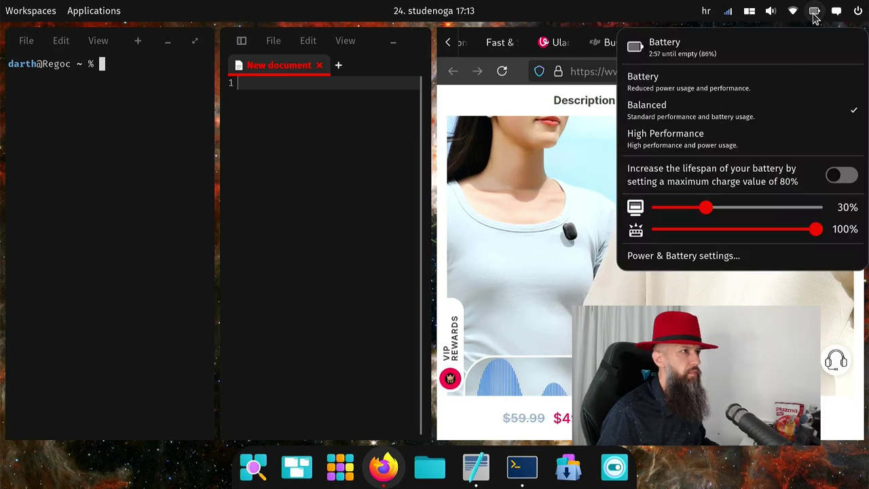
pyautogui.click(815, 15)
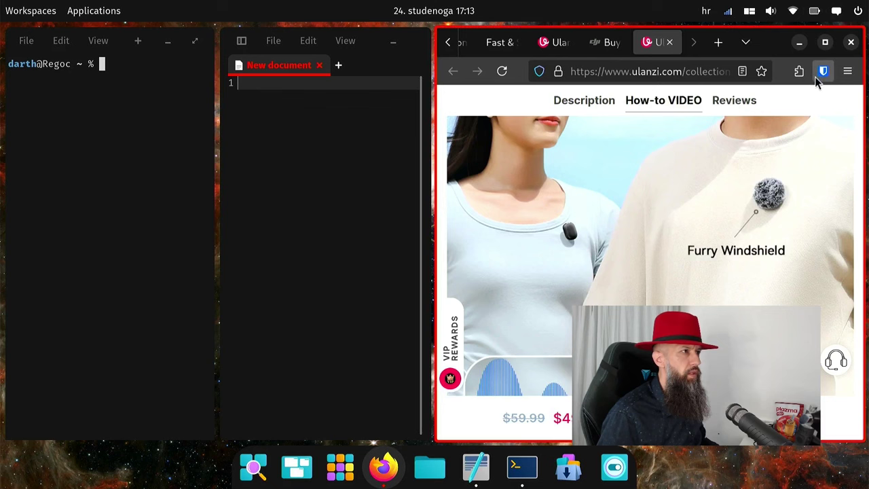
# Open and close the battery applet repeatedly to examine how its popup responds.
pyautogui.click(816, 12)
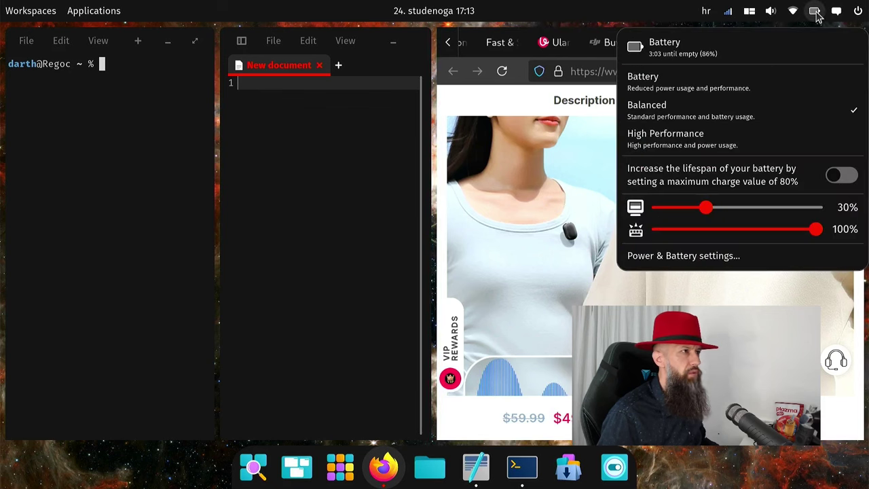
pyautogui.click(818, 16)
pyautogui.click(814, 19)
pyautogui.click(814, 18)
pyautogui.click(815, 17)
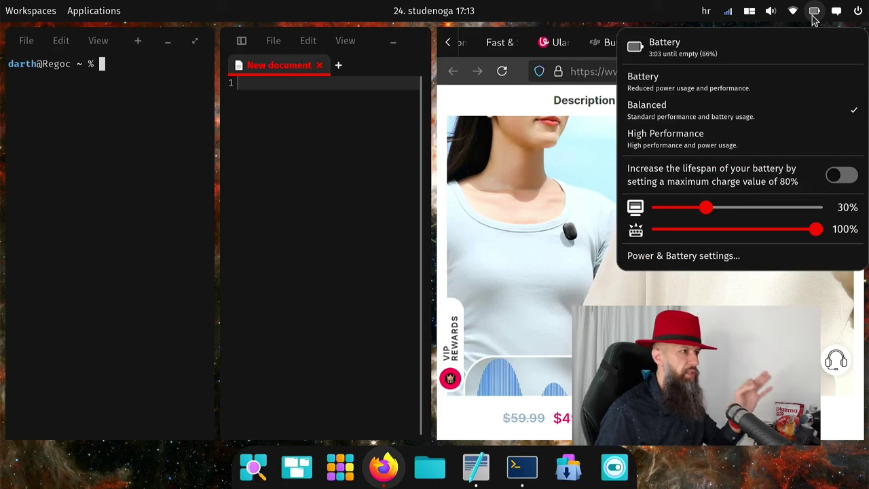
pyautogui.click(814, 17)
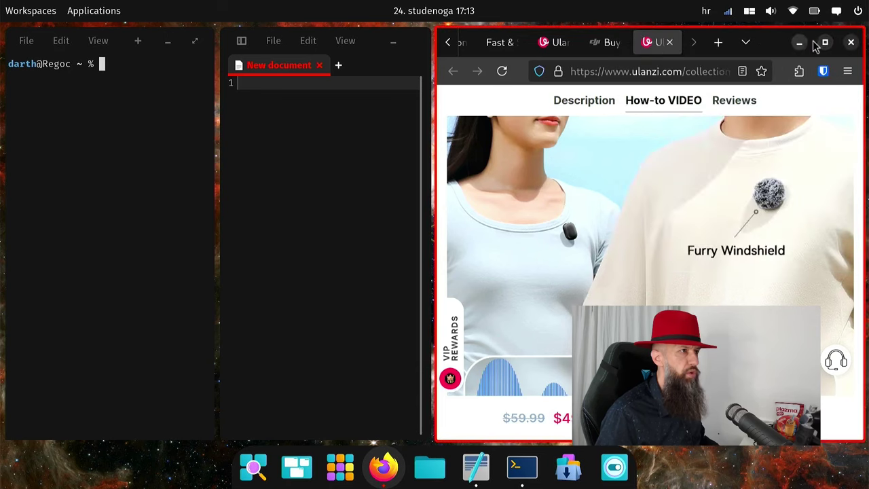
pyautogui.click(817, 14)
pyautogui.click(817, 14)
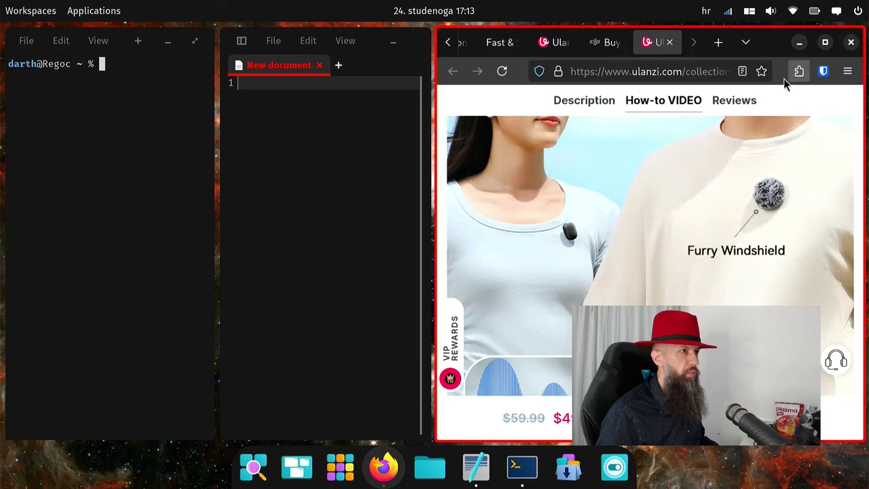
pyautogui.click(813, 16)
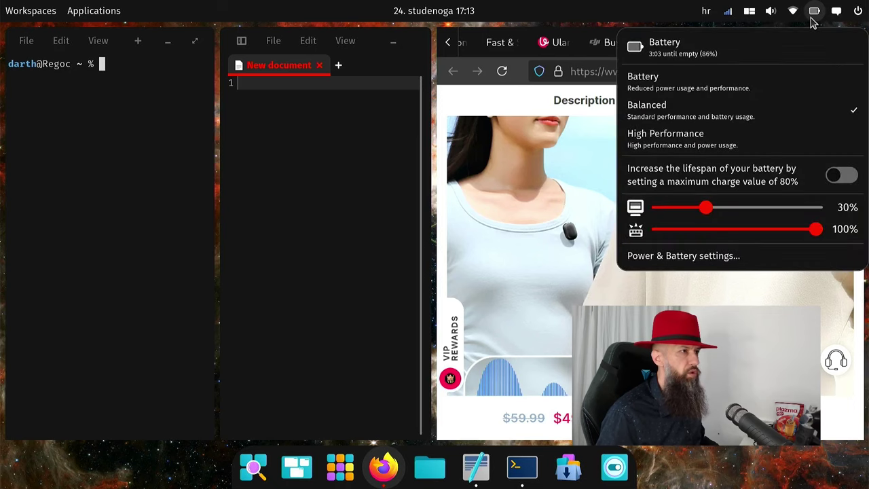
pyautogui.click(813, 19)
pyautogui.click(815, 13)
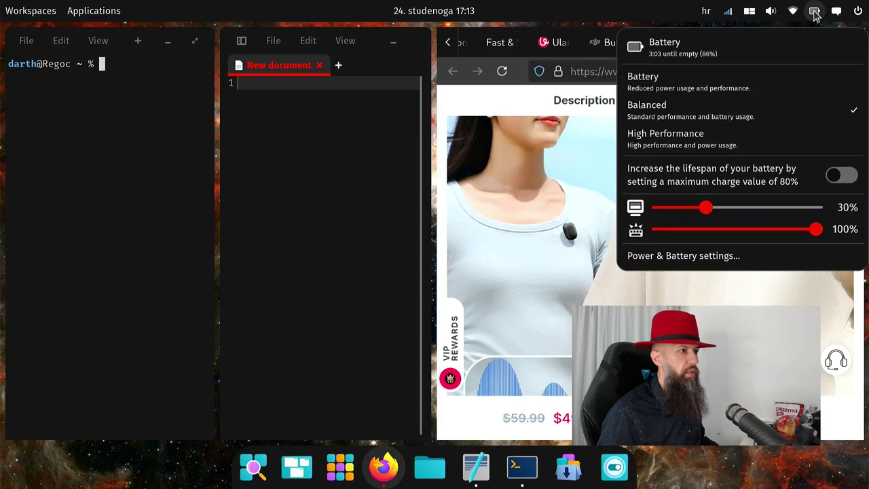
pyautogui.click(814, 17)
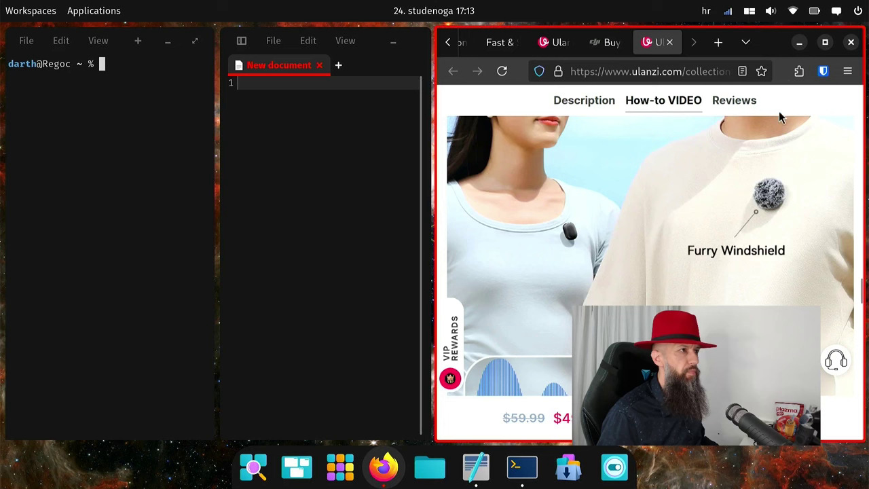
# Open and close the notifications applet several times to check its popup.
pyautogui.click(836, 17)
pyautogui.click(836, 17)
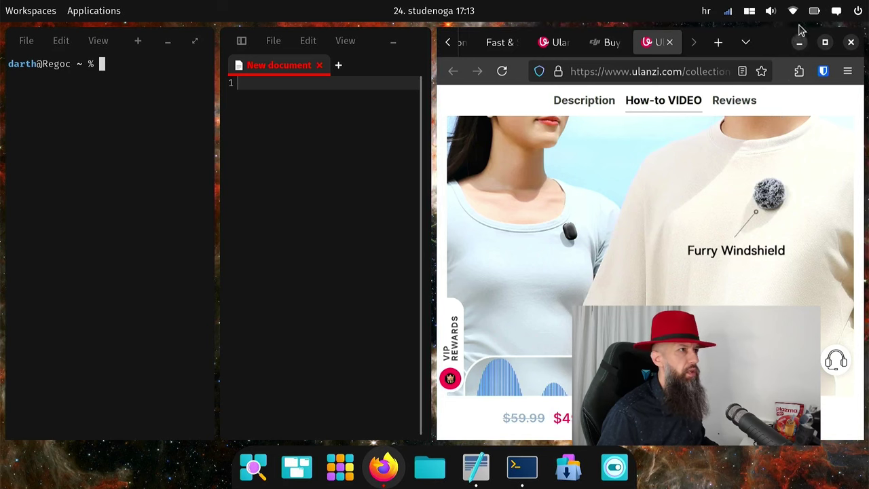
pyautogui.click(835, 14)
pyautogui.click(836, 14)
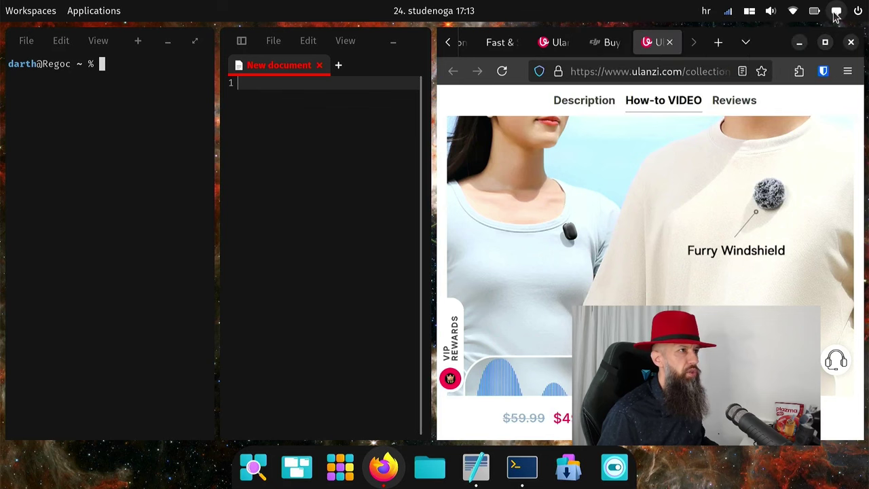
pyautogui.click(836, 15)
pyautogui.click(837, 16)
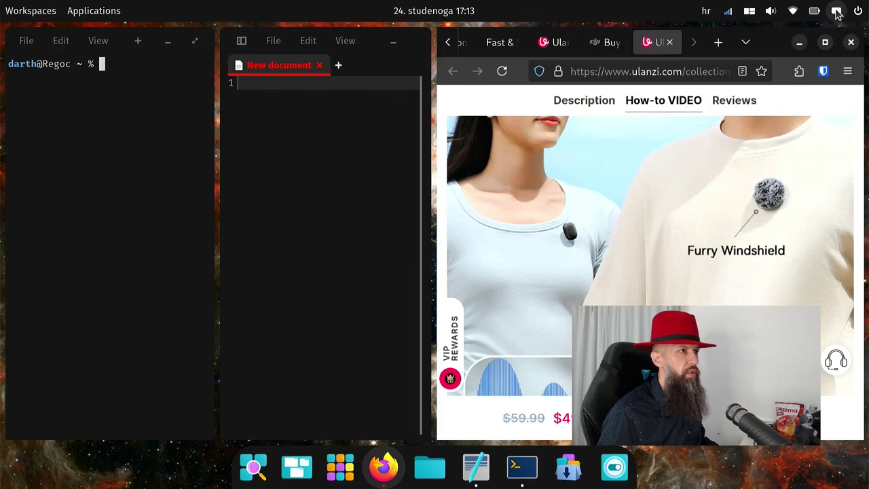
# Close the Firefox, text editor and terminal windows to clear the desktop.
pyautogui.click(852, 42)
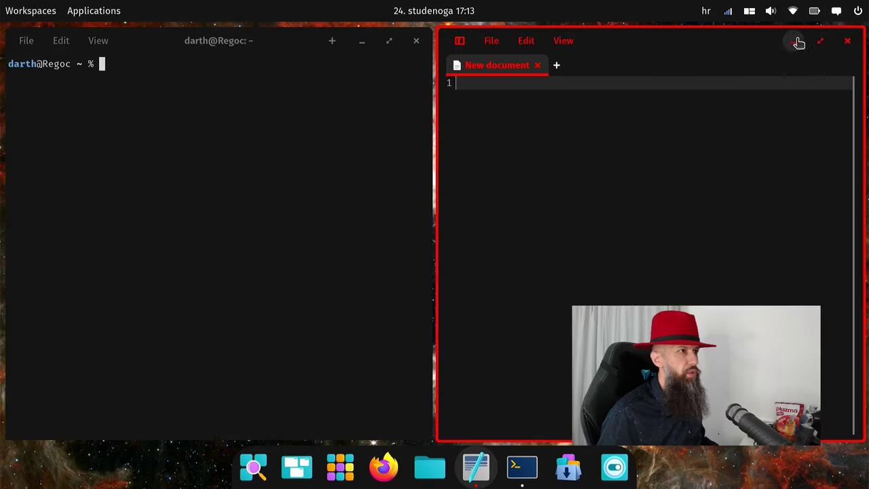
pyautogui.click(845, 43)
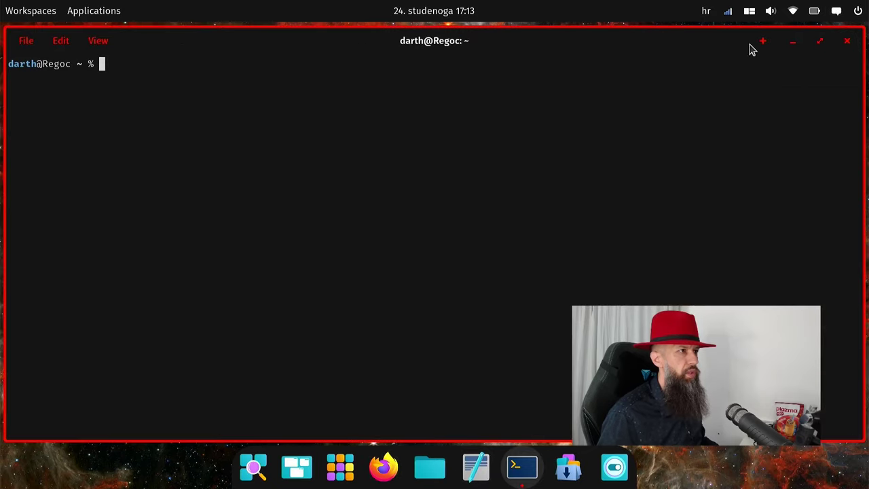
pyautogui.click(846, 43)
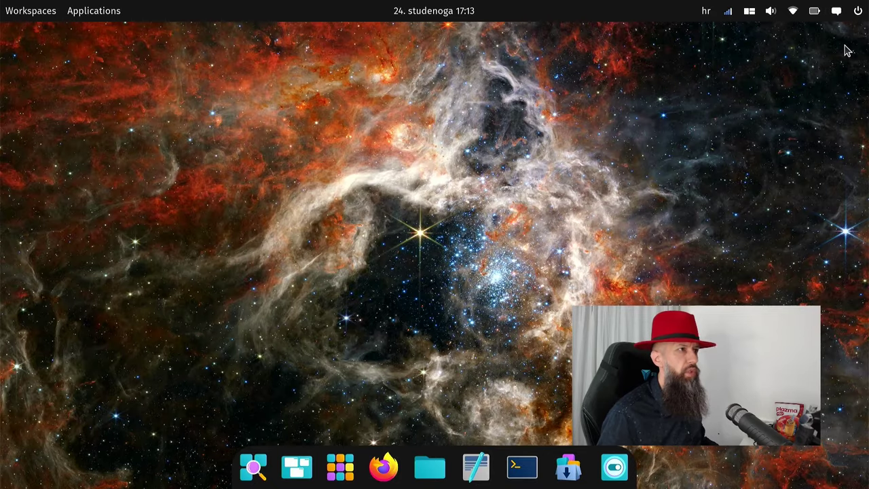
# Check the notifications and battery applets again on the empty desktop, dismissing each one.
pyautogui.click(837, 10)
pyautogui.click(836, 11)
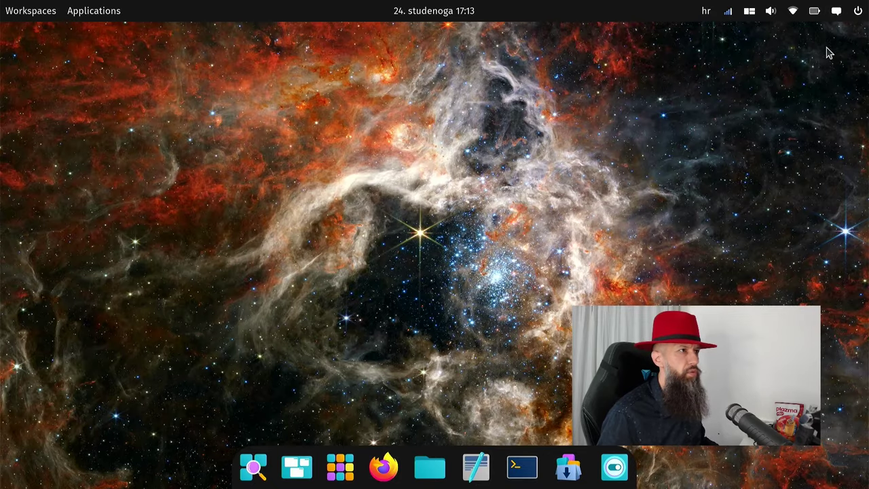
pyautogui.click(815, 11)
pyautogui.click(815, 11)
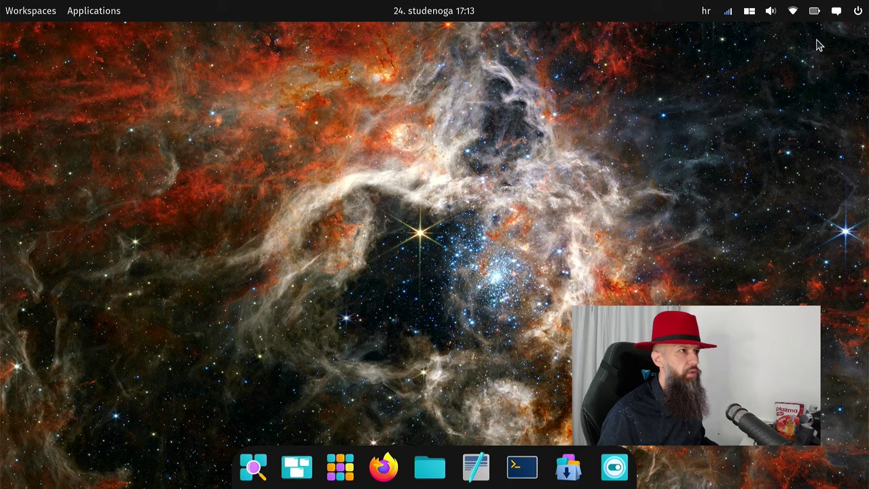